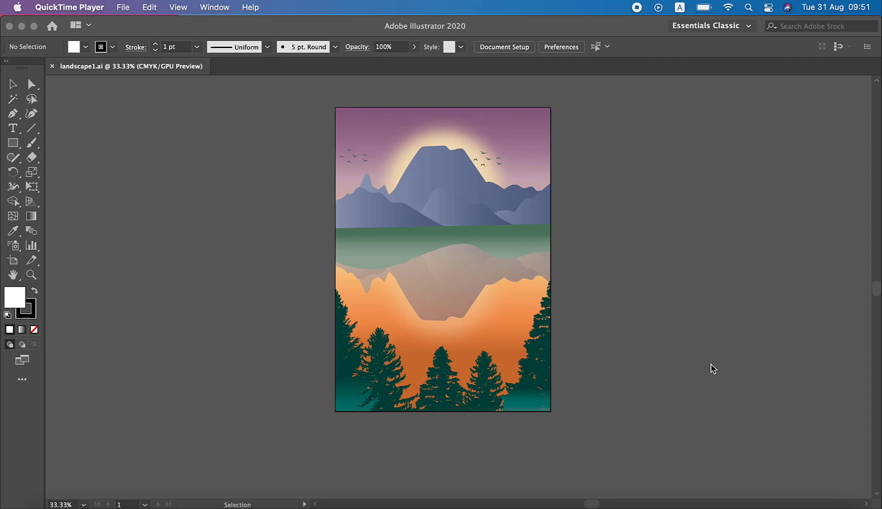
- Zoom, hide panels and pan to inspect the landscape1.ai artwork
click(712, 369)
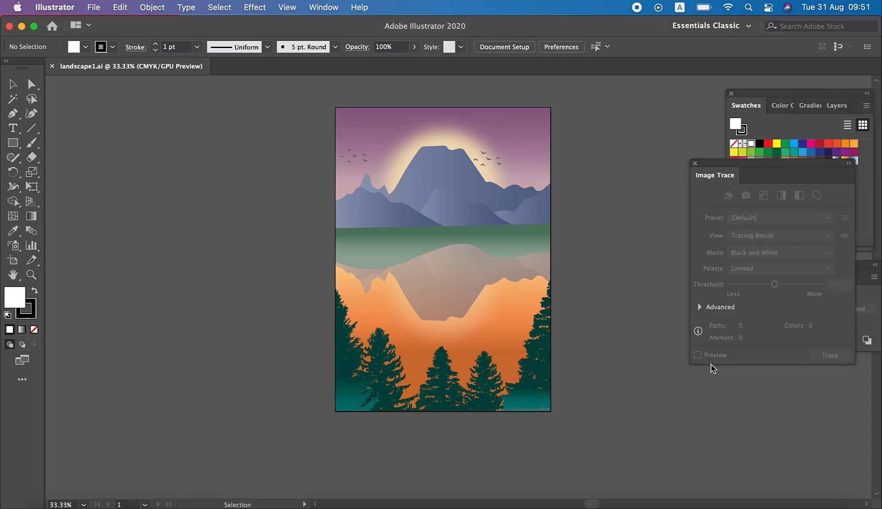
key(super+equal)
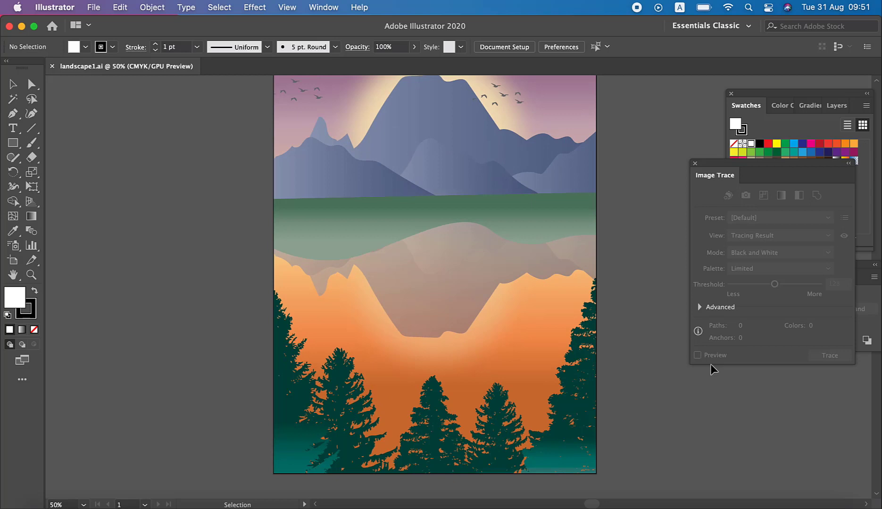
key(Tab)
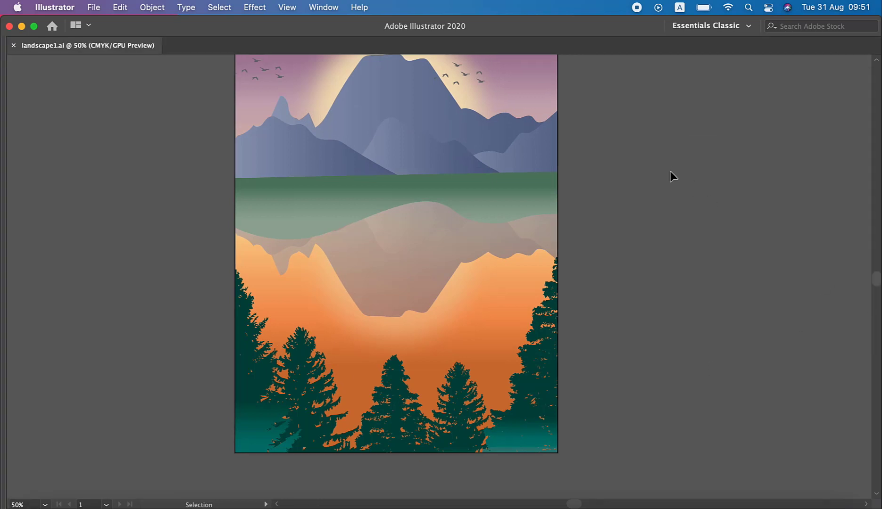
key(space)
drag(625, 192, 671, 238)
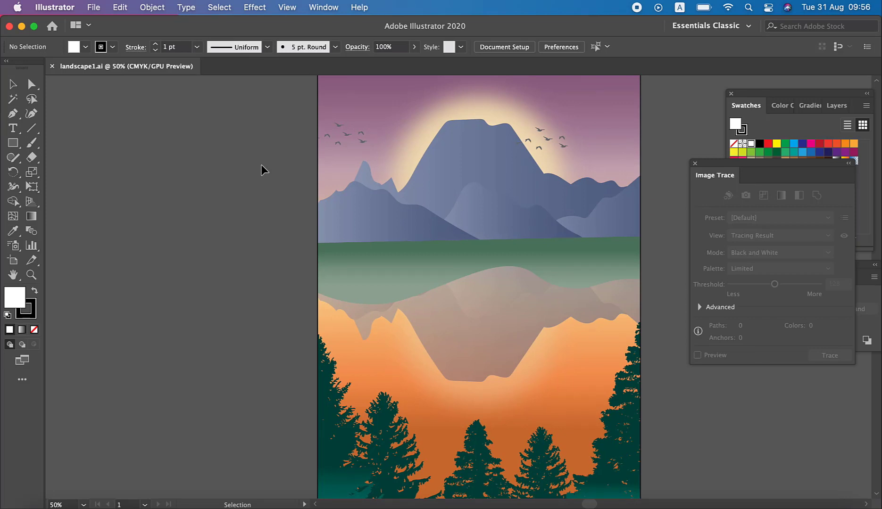
key(super+minus)
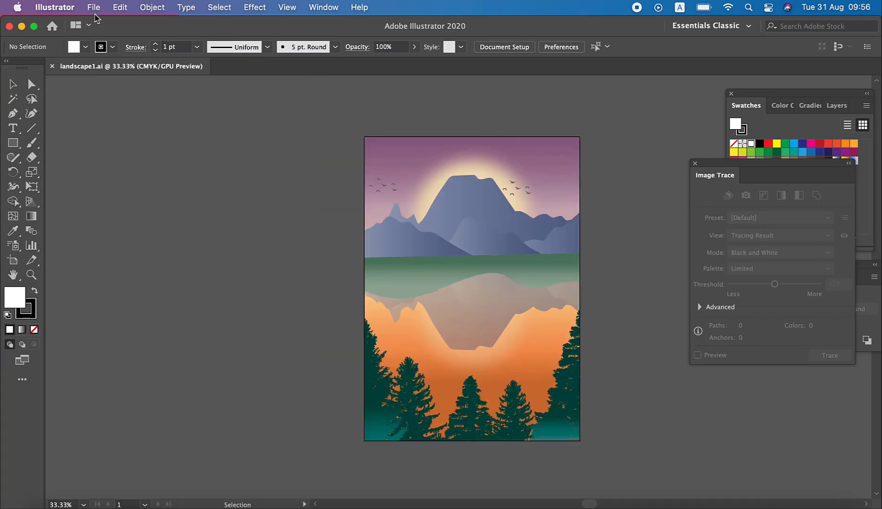
- Create a blank A4 print document (21 × 29.7 cm) with centimetre units
click(96, 16)
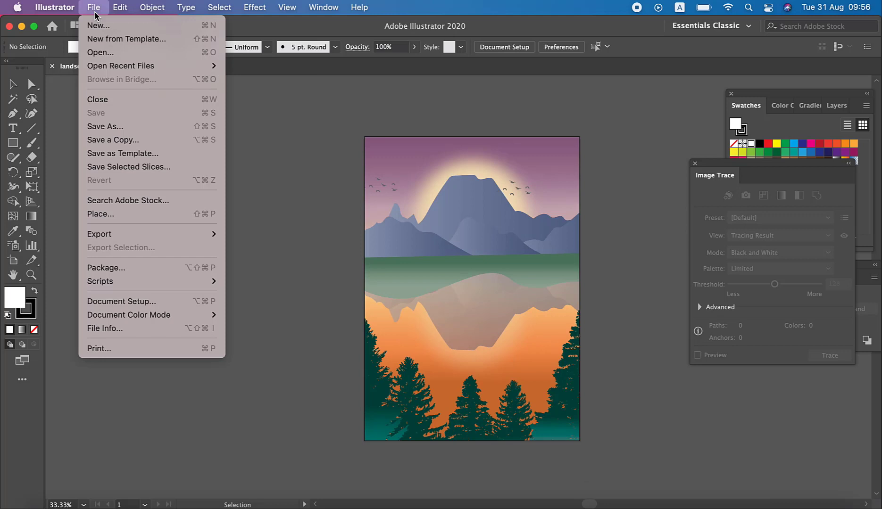
click(94, 26)
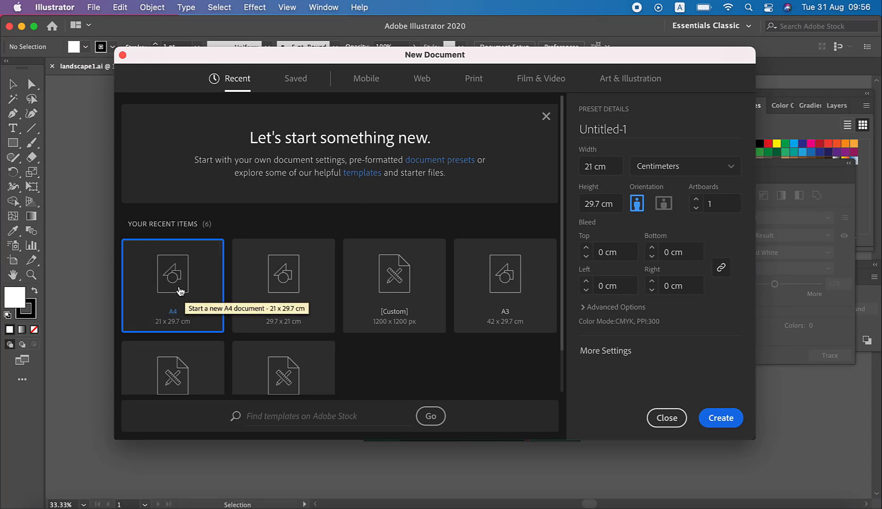
click(468, 83)
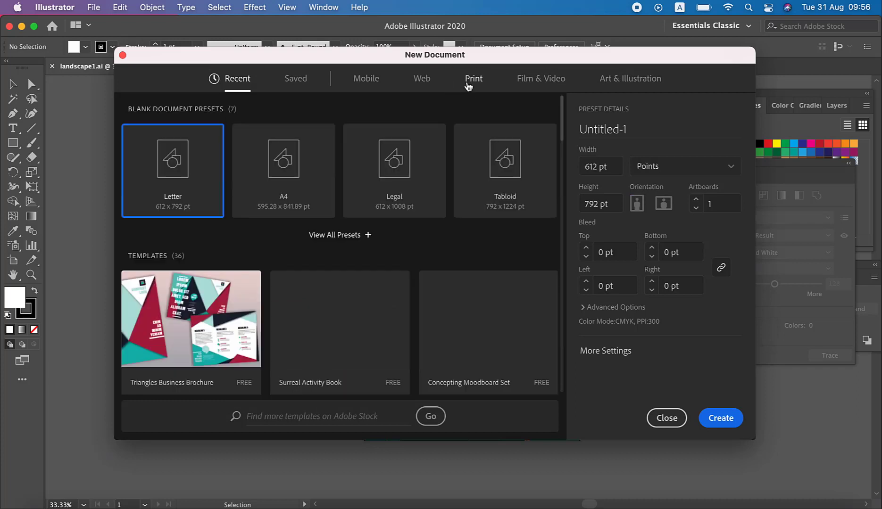
click(296, 176)
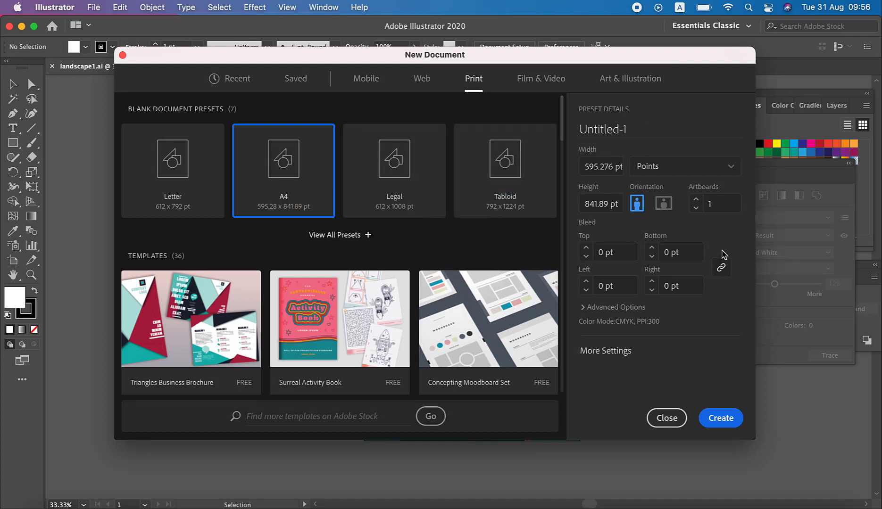
click(696, 173)
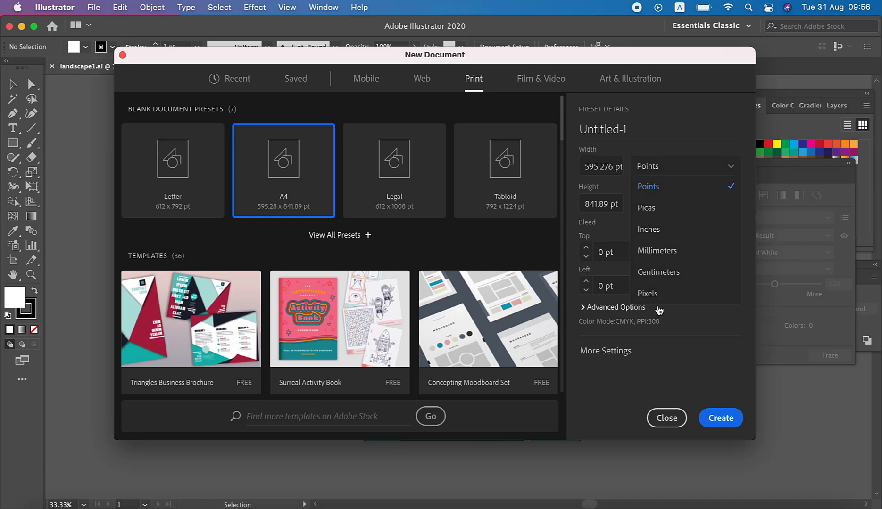
click(672, 272)
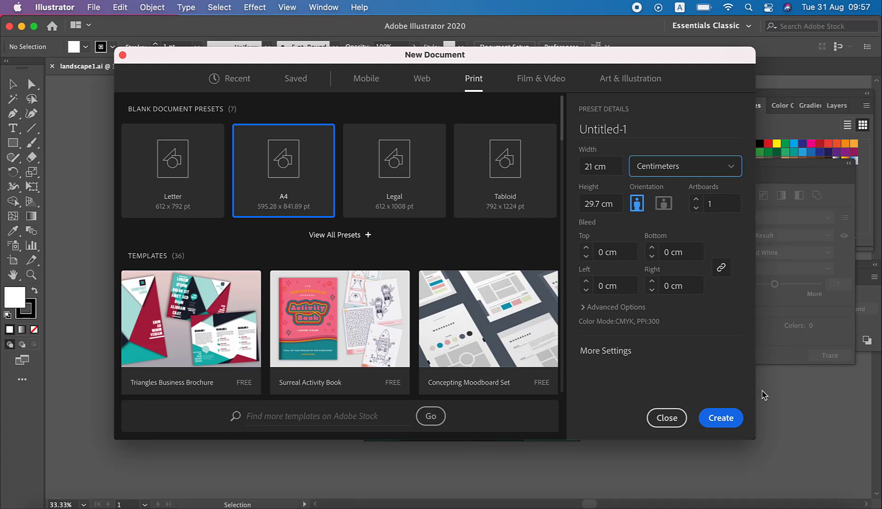
click(735, 418)
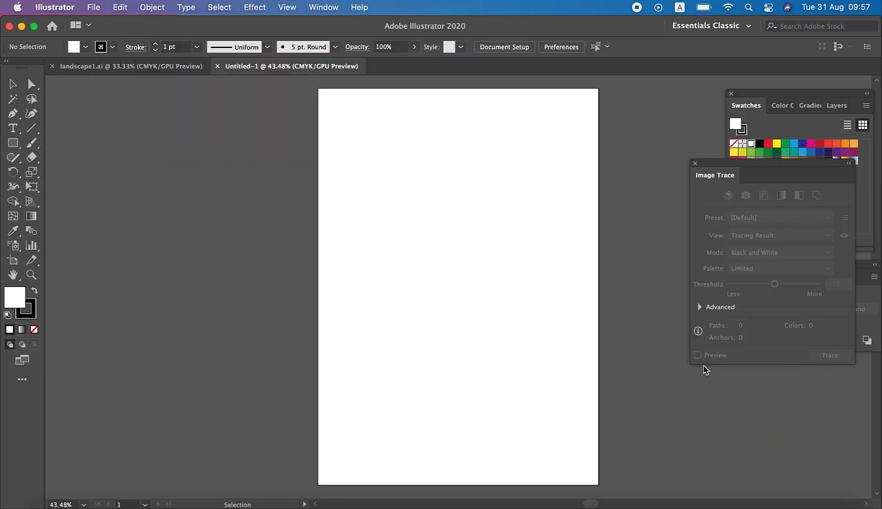
- Check landscape1.ai, then draw a rectangle spanning the whole new artboard
click(152, 70)
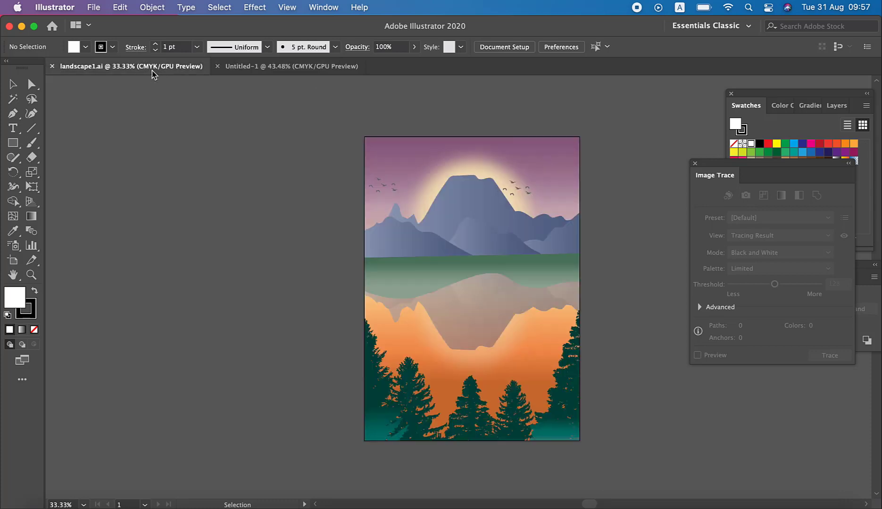
click(544, 162)
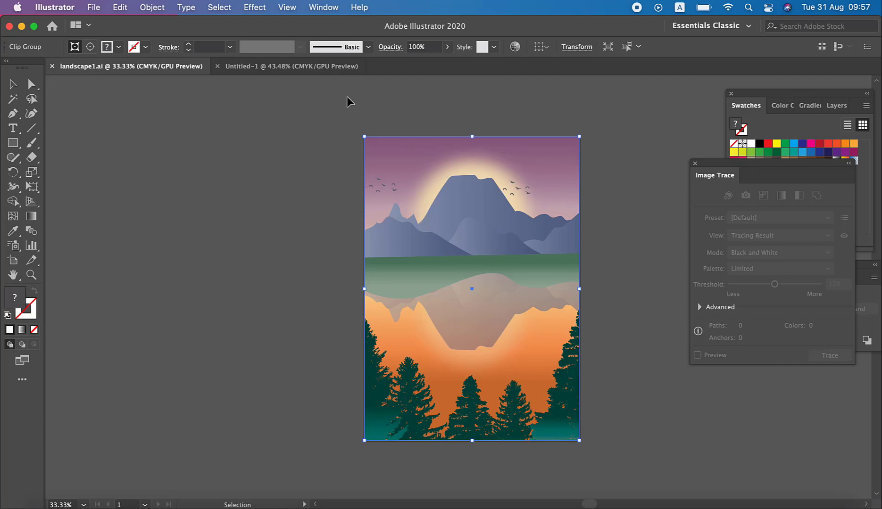
click(308, 71)
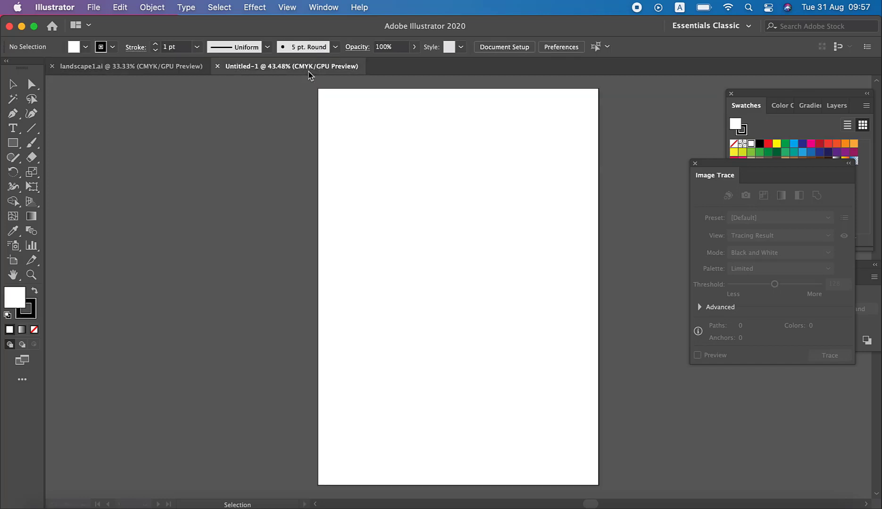
click(13, 143)
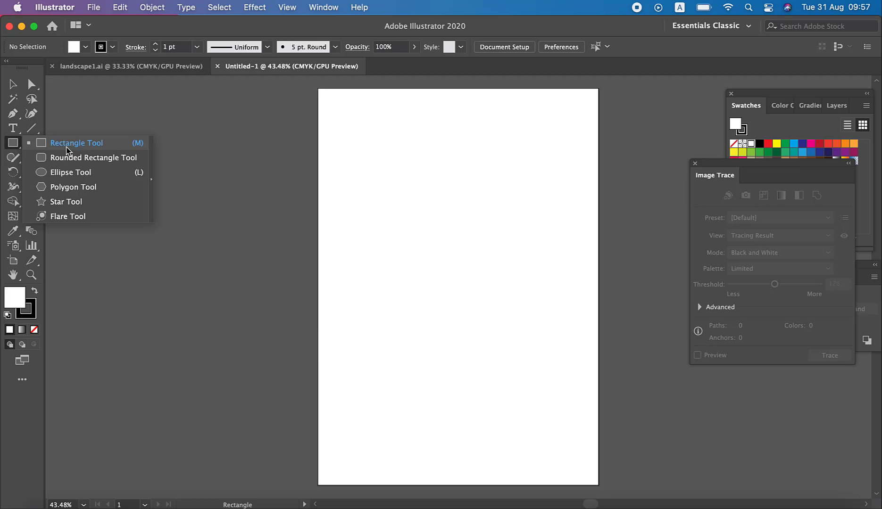
click(66, 146)
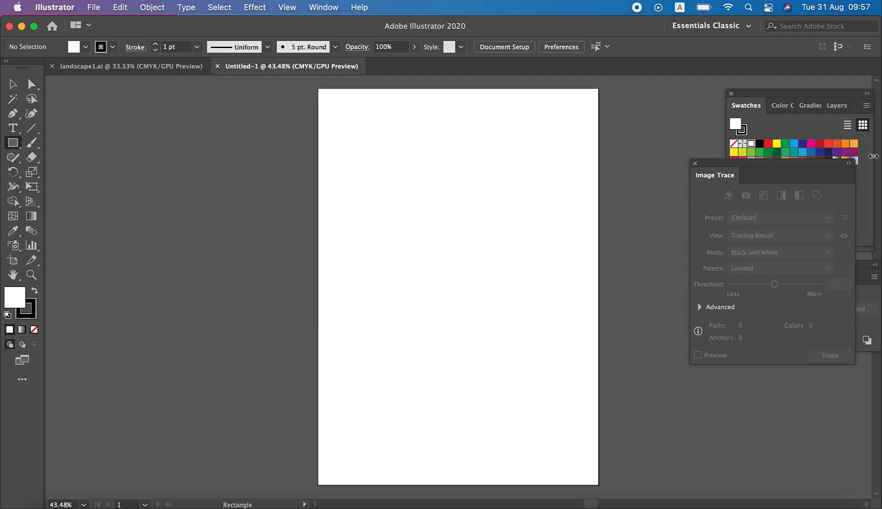
mouse_move(816, 182)
mouse_down()
mouse_move(794, 225)
mouse_move(832, 370)
mouse_up()
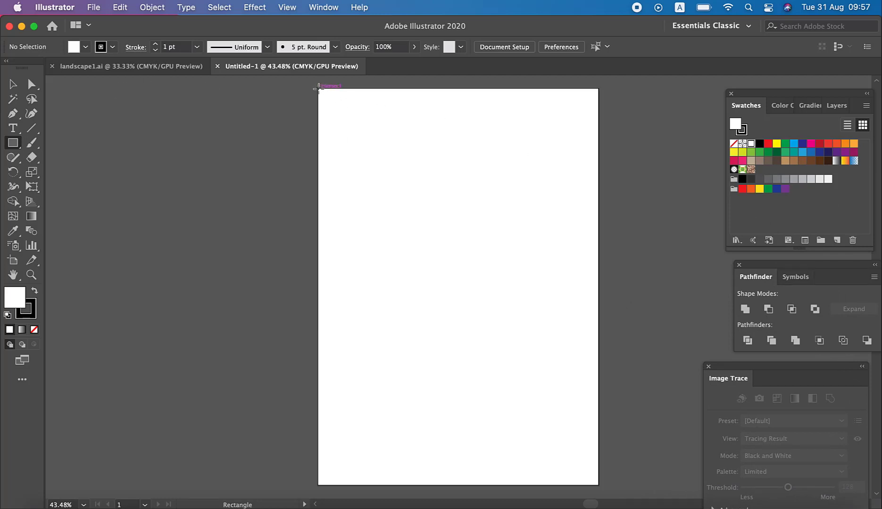
mouse_move(318, 89)
mouse_down()
mouse_move(513, 314)
mouse_move(598, 484)
mouse_up()
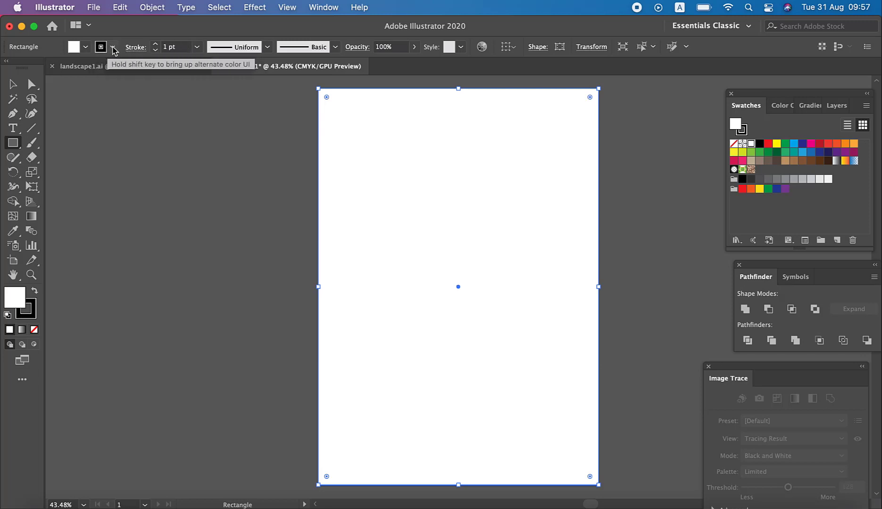
- Set the rectangle's stroke to None
click(113, 47)
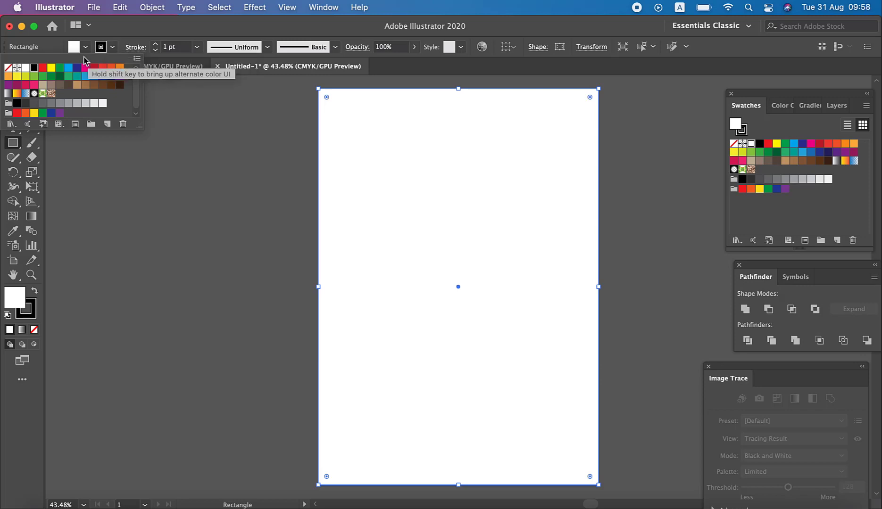
click(8, 69)
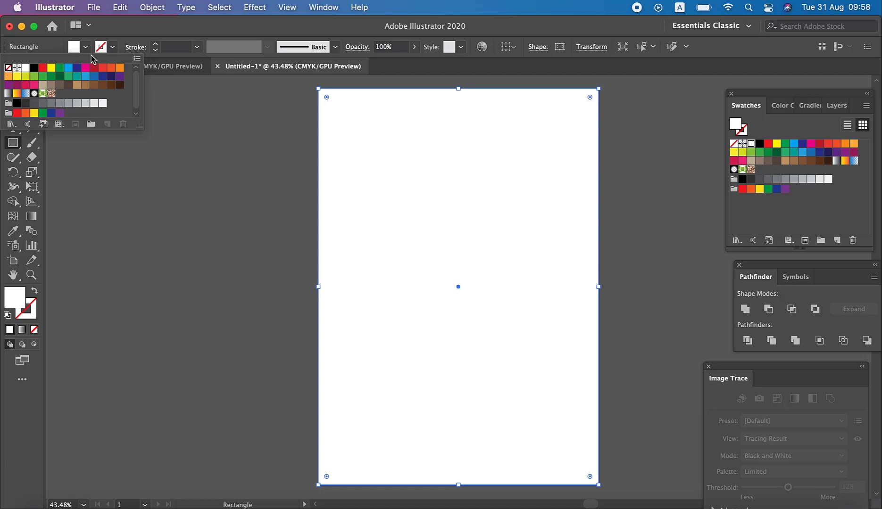
click(521, 31)
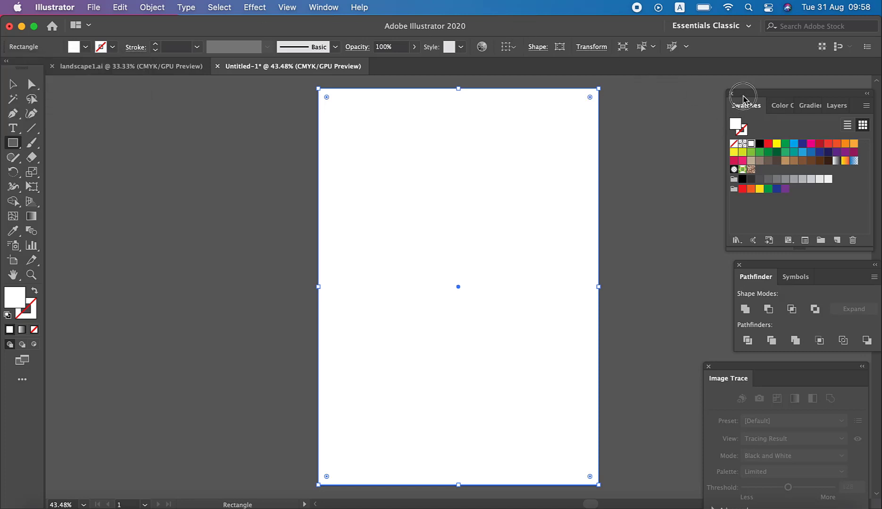
drag(743, 96, 730, 87)
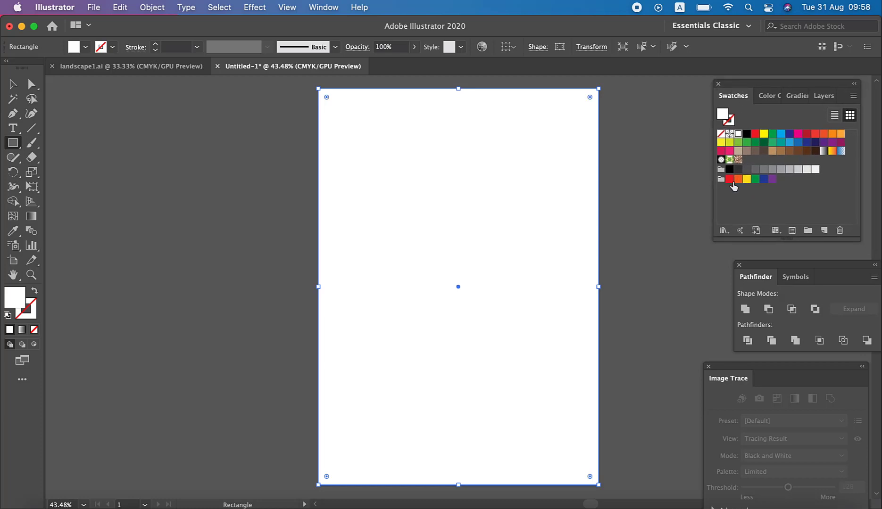
- Browse the gradient swatch libraries to Sky and fill the rectangle with the brown-orange Sky 24 gradient
click(723, 231)
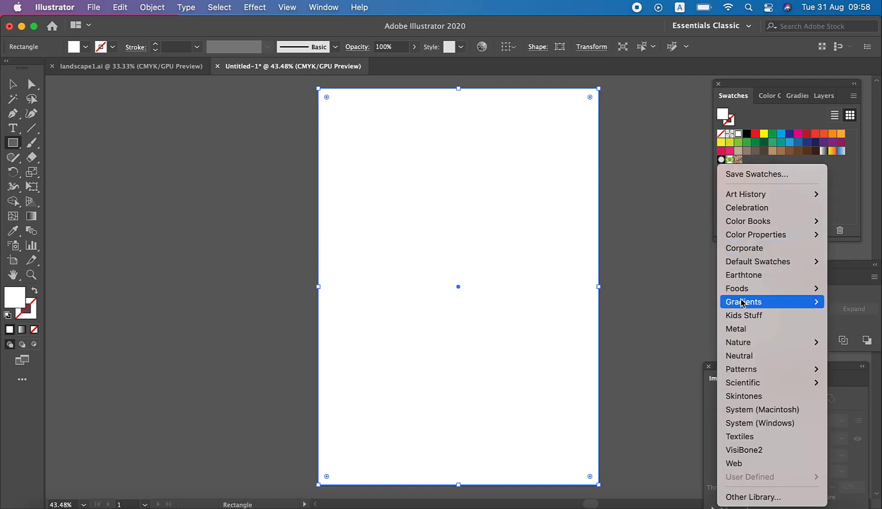
mouse_move(743, 301)
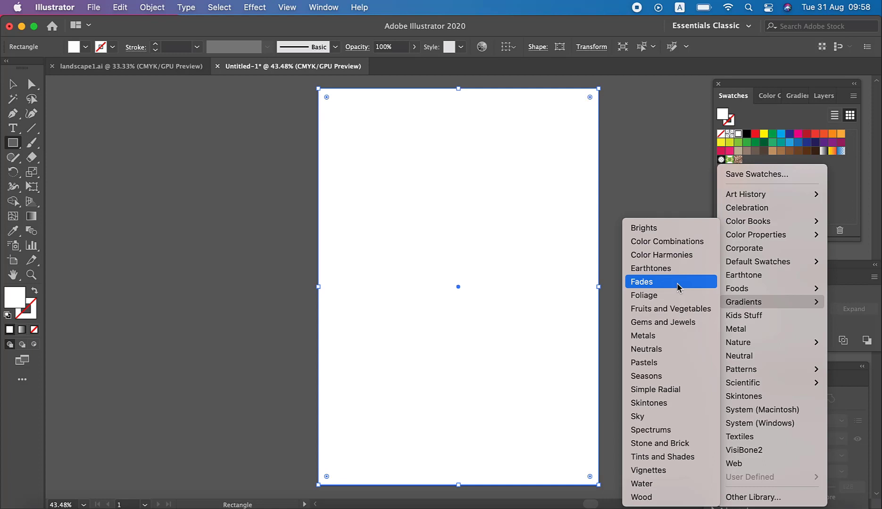
click(665, 348)
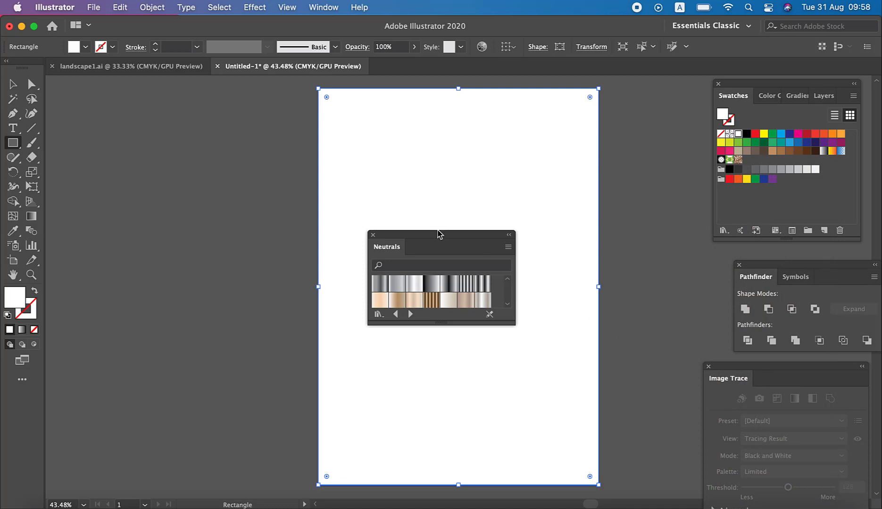
drag(438, 234, 675, 84)
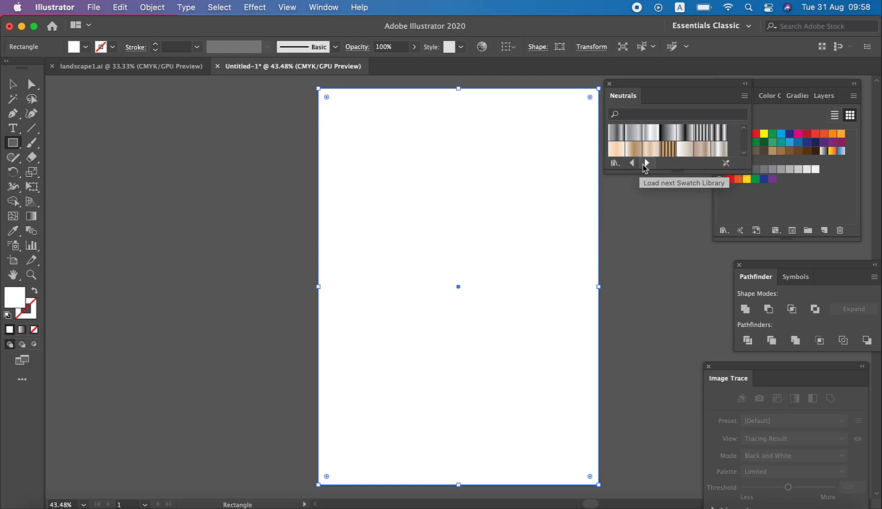
click(647, 163)
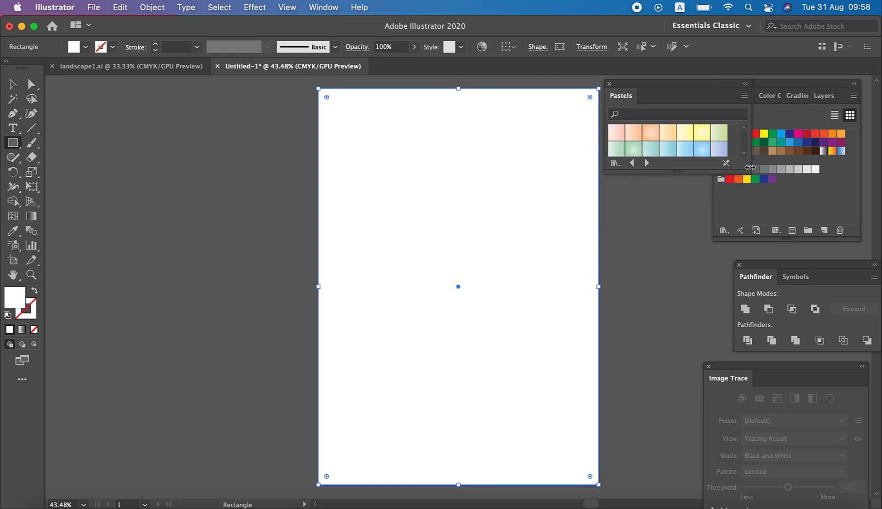
drag(742, 169, 741, 263)
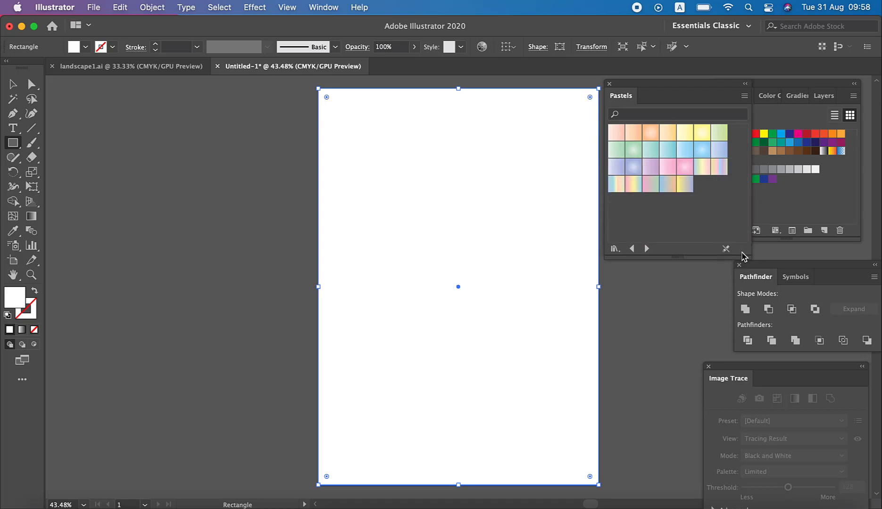
click(647, 249)
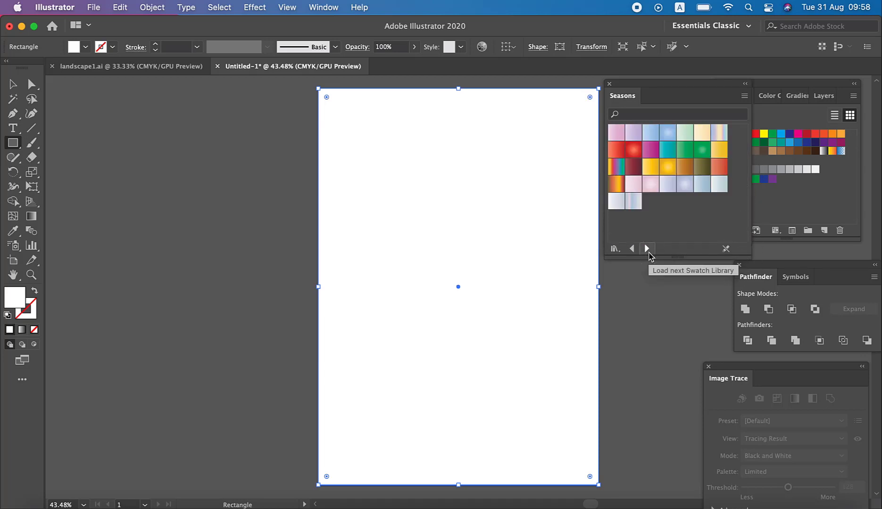
click(647, 249)
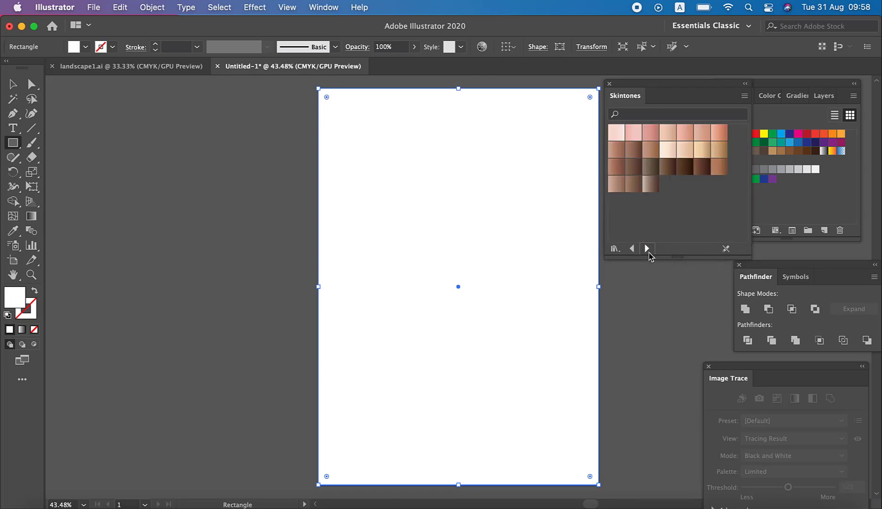
click(647, 249)
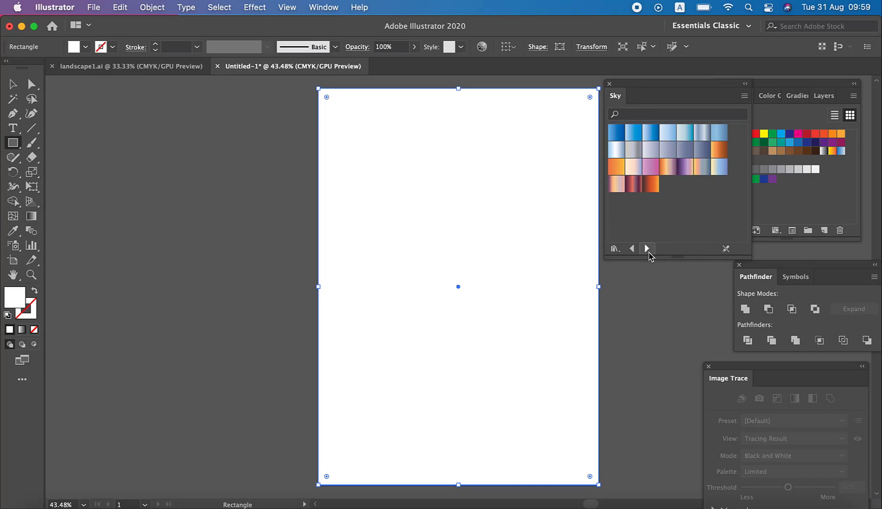
click(650, 190)
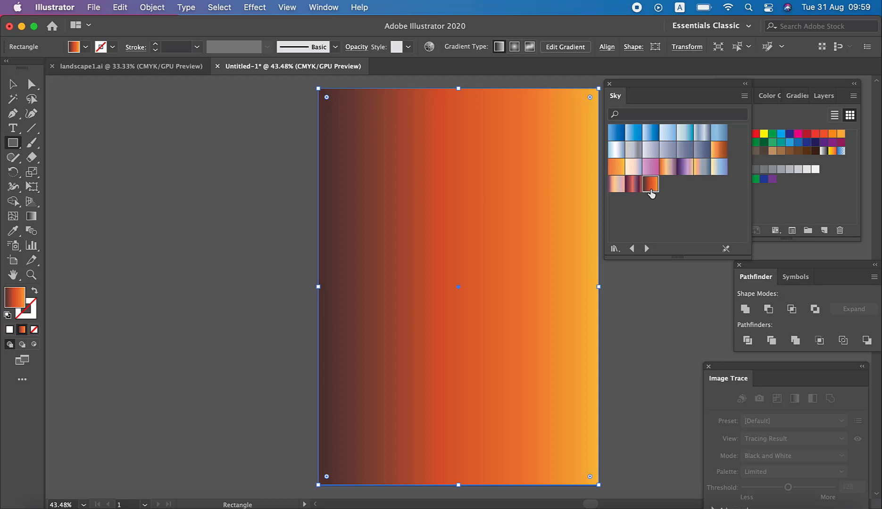
- Apply Sky 22 and run it vertically, purple top to pink bottom; then view landscape1.ai
click(619, 184)
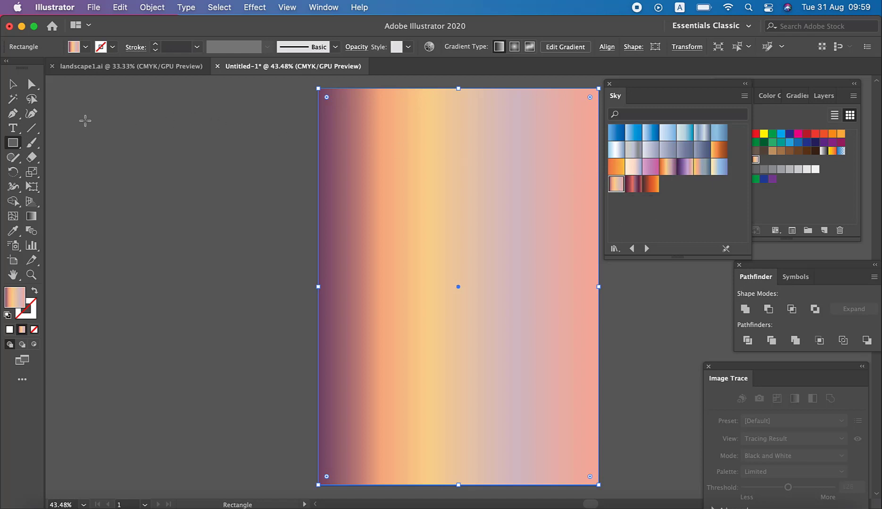
click(31, 216)
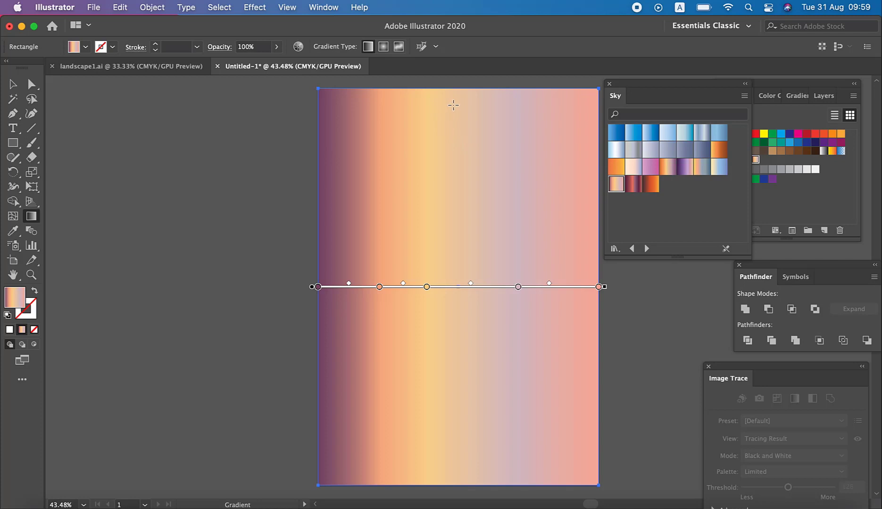
drag(453, 100, 458, 485)
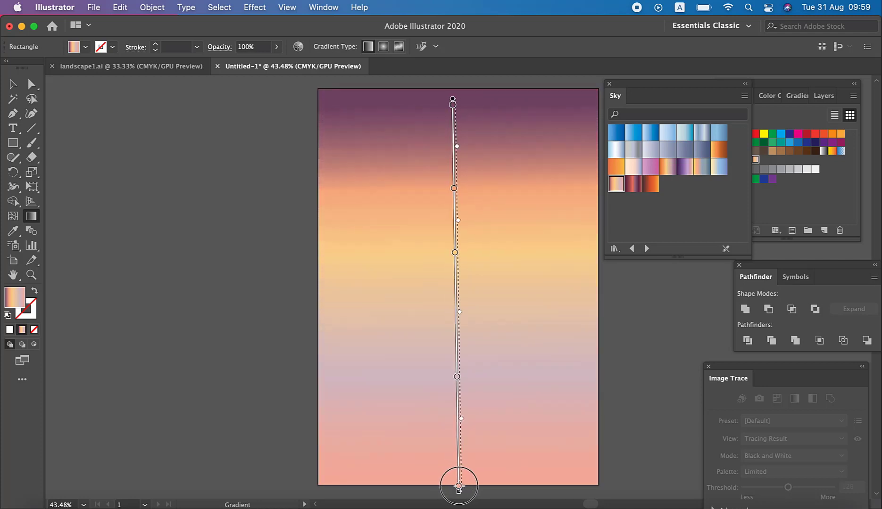
drag(472, 478, 467, 101)
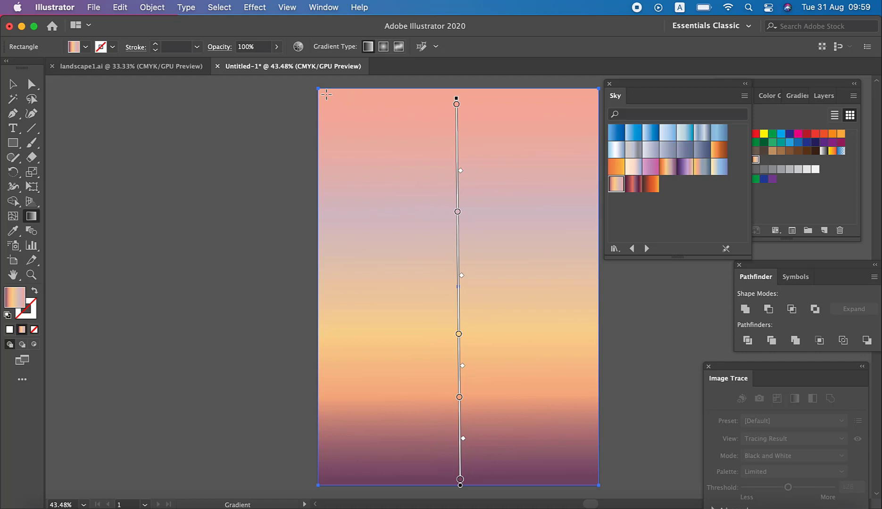
drag(322, 89, 592, 476)
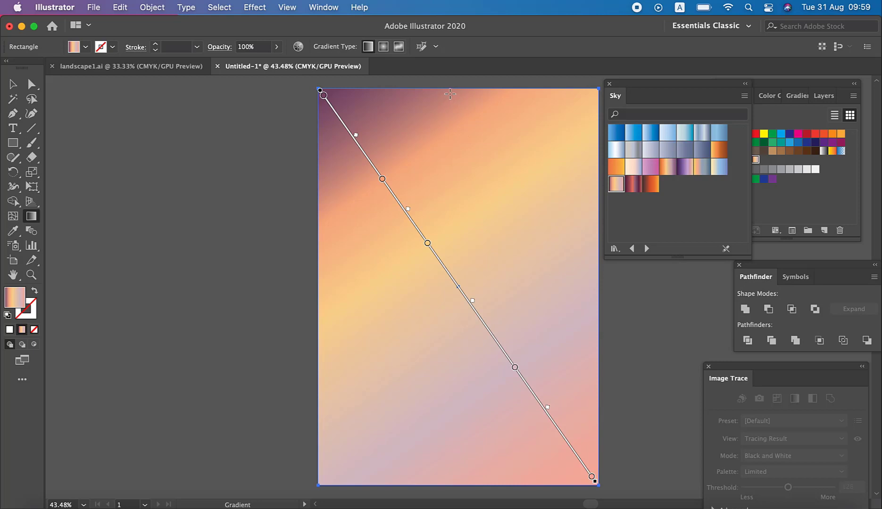
mouse_move(450, 94)
mouse_down()
mouse_move(446, 443)
mouse_move(459, 490)
mouse_up()
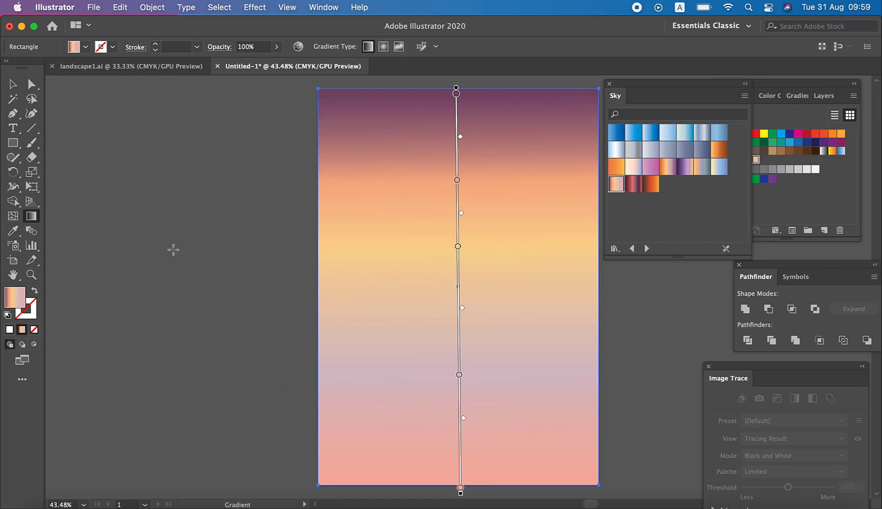
click(120, 66)
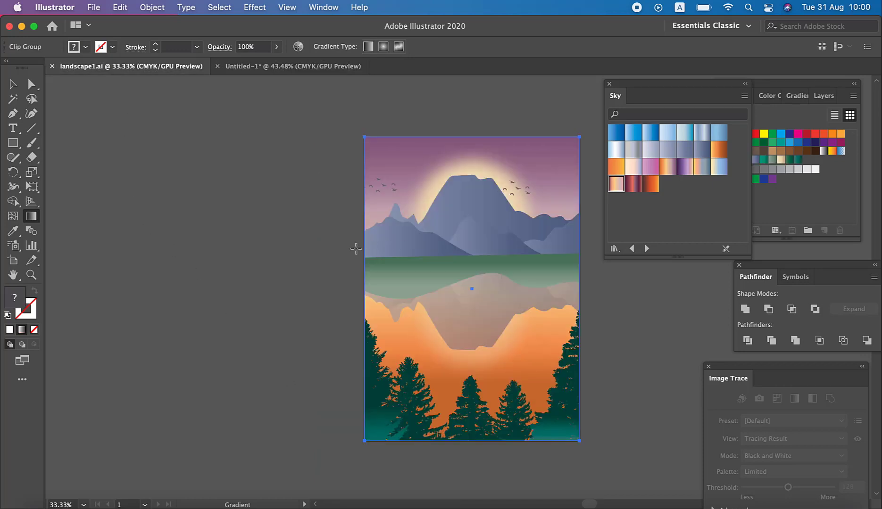
- In Untitled-1, lock the sky rectangle and confirm a marquee drag can't select it
click(281, 67)
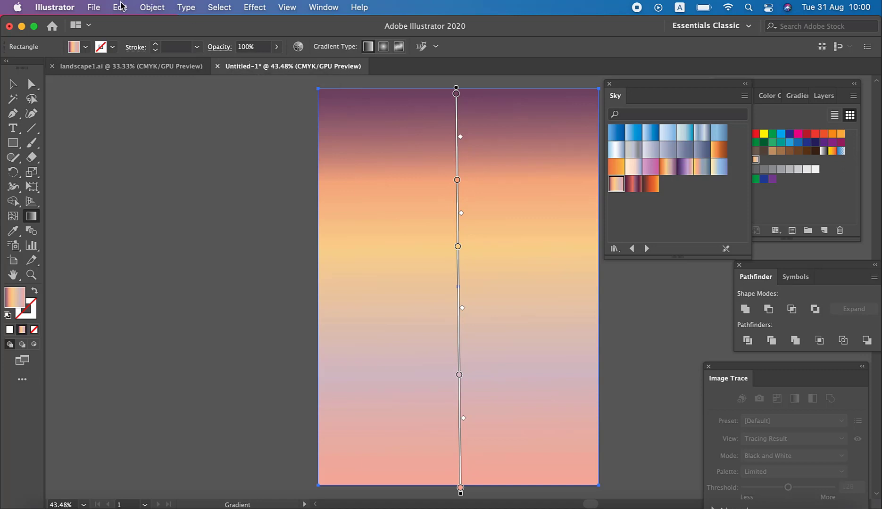
click(142, 8)
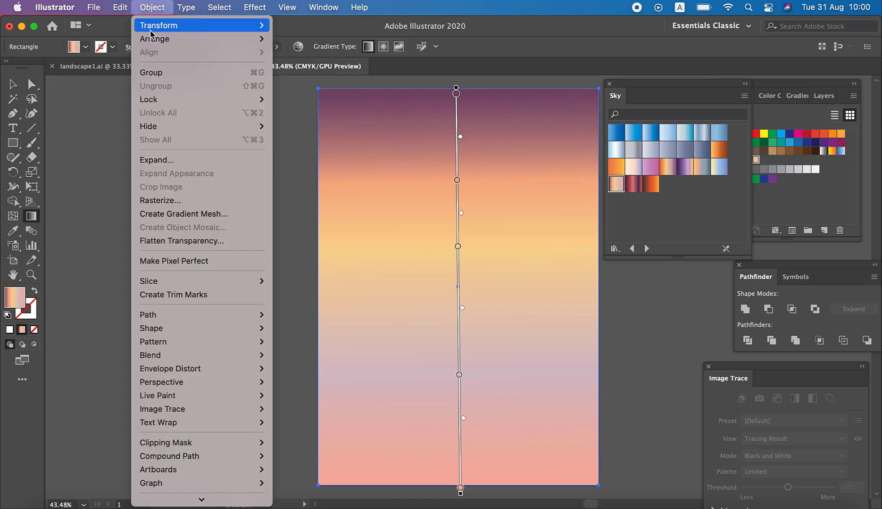
mouse_move(149, 99)
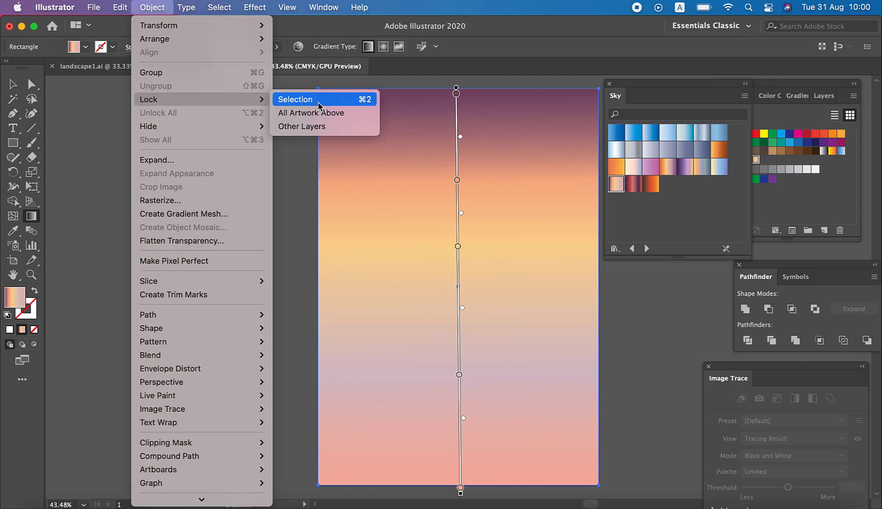
click(318, 105)
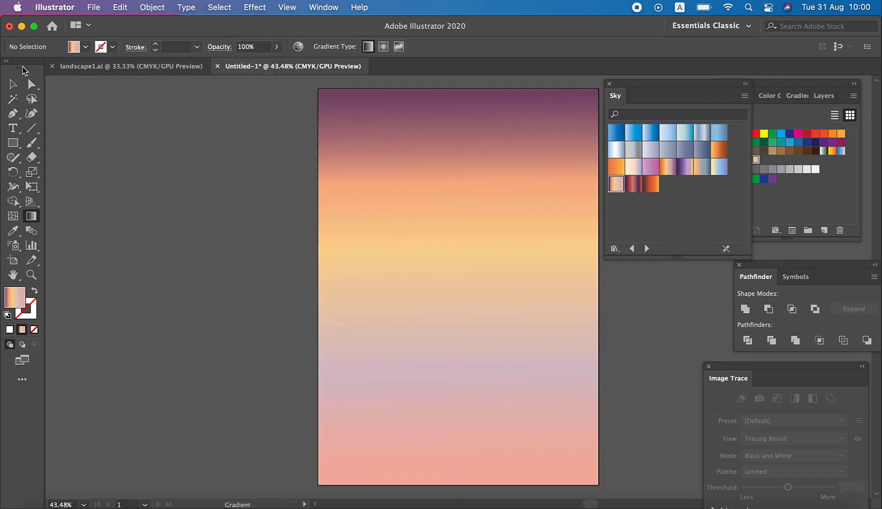
click(14, 84)
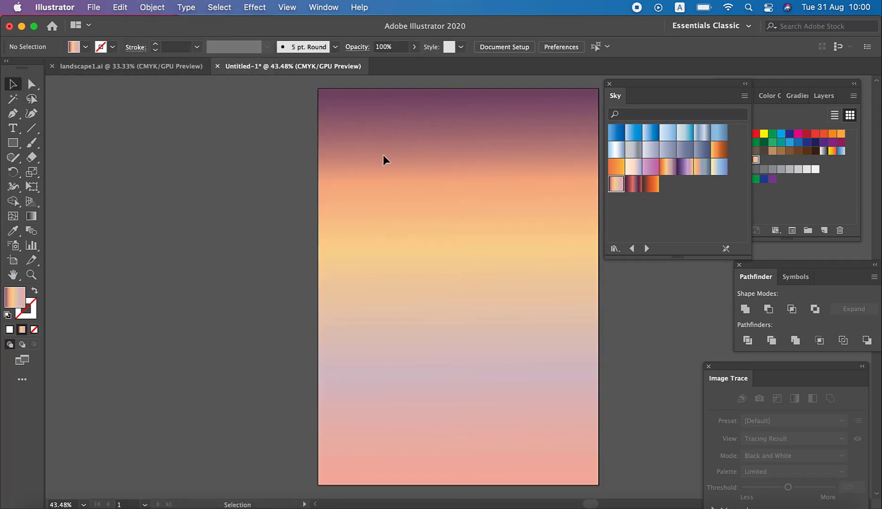
drag(383, 155, 440, 232)
- Zoom out and expand Layer 1 in the Layers panel to show the rectangle
key(super+minus)
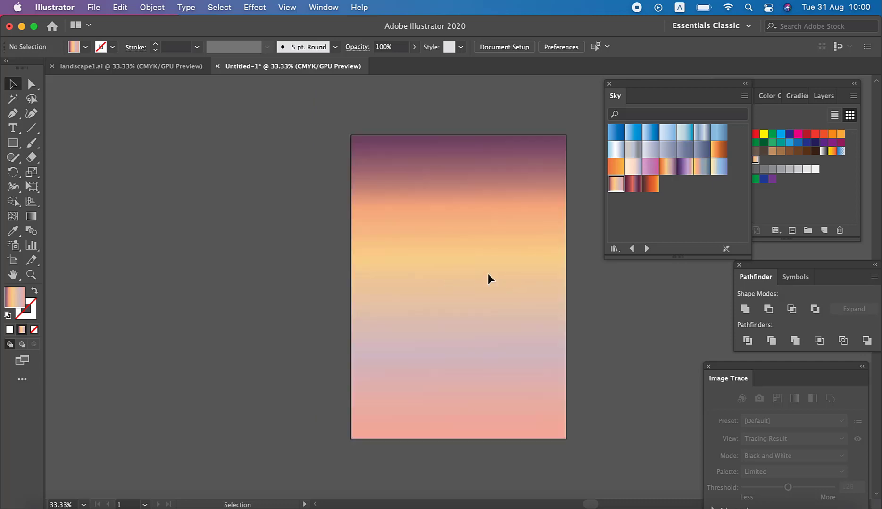
mouse_move(481, 293)
mouse_down()
mouse_move(414, 276)
mouse_move(408, 297)
mouse_up()
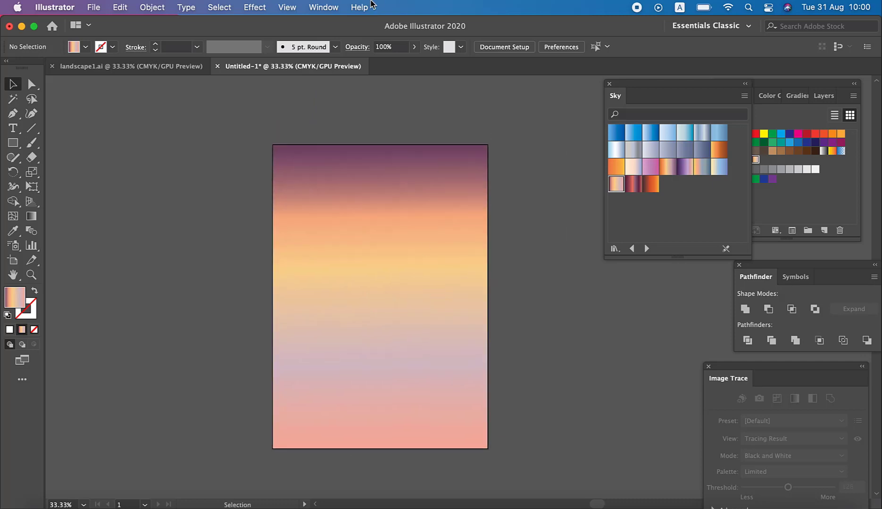
click(157, 9)
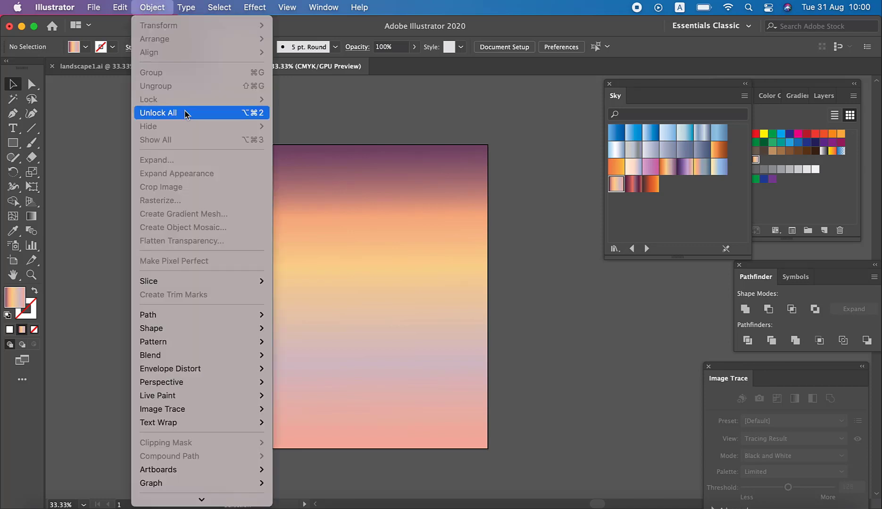
click(833, 100)
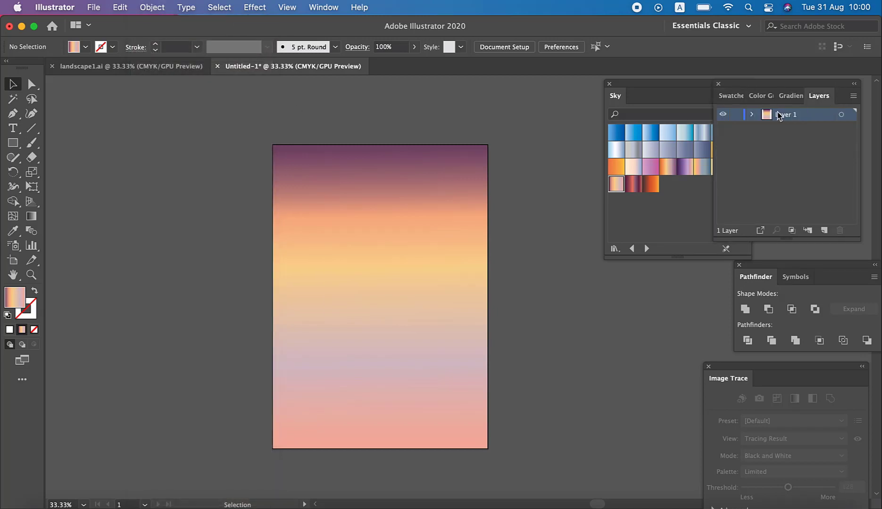
click(751, 114)
click(805, 132)
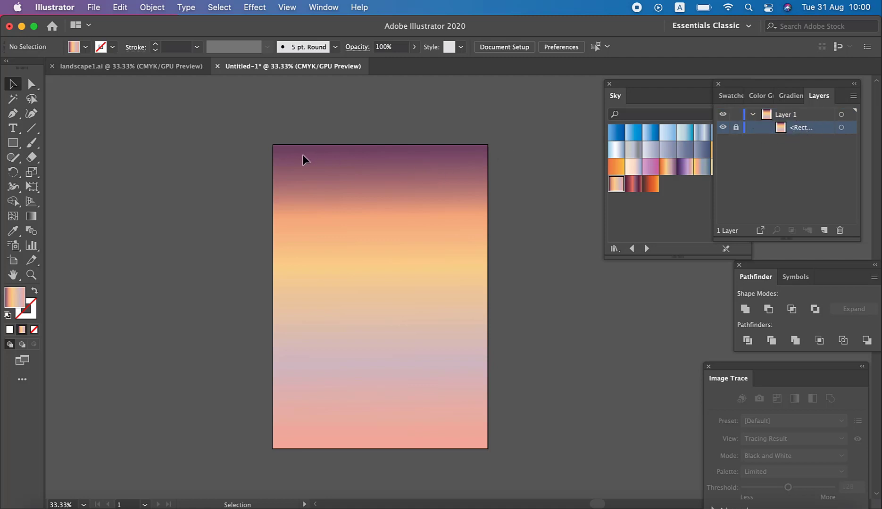
- Toggle the rectangle's lock, run Unlock All, then relock it with Cmd+2
click(736, 128)
click(433, 202)
click(152, 7)
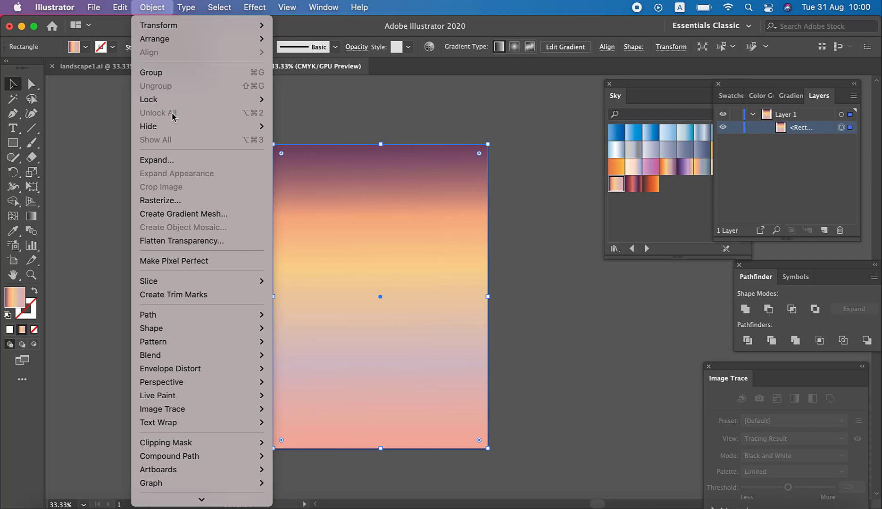
click(738, 134)
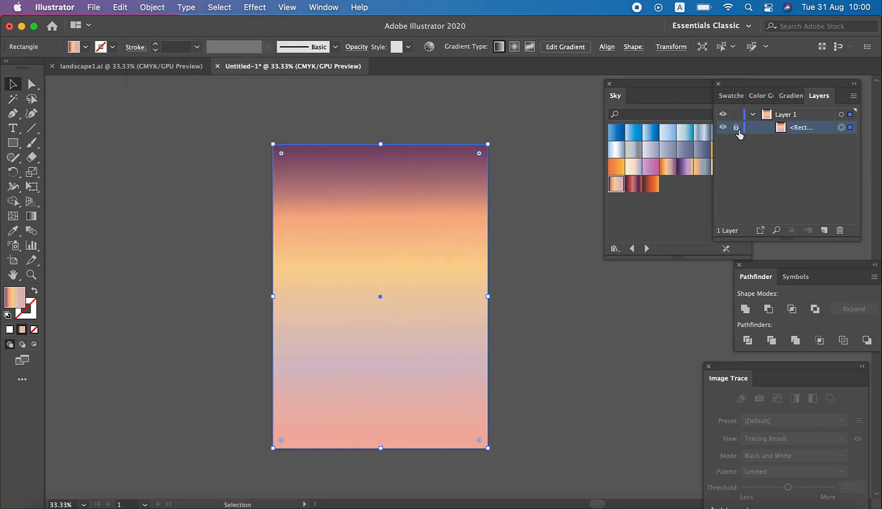
click(153, 8)
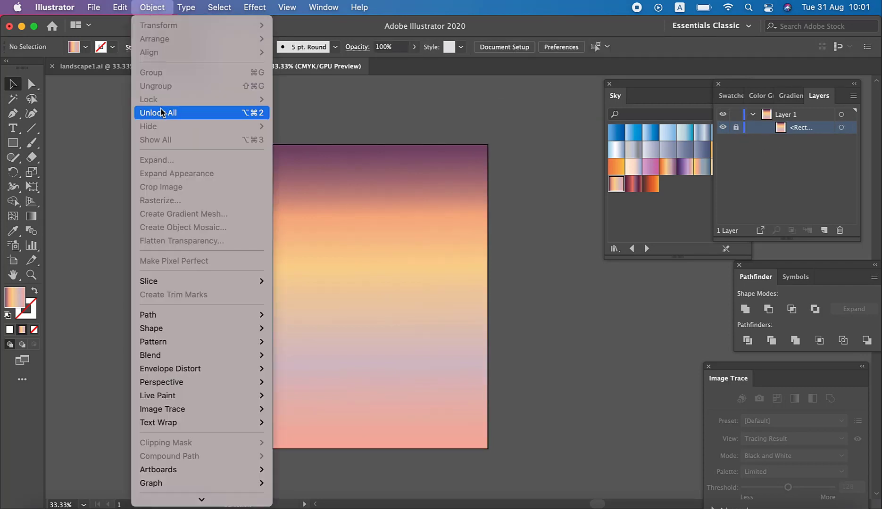
click(161, 113)
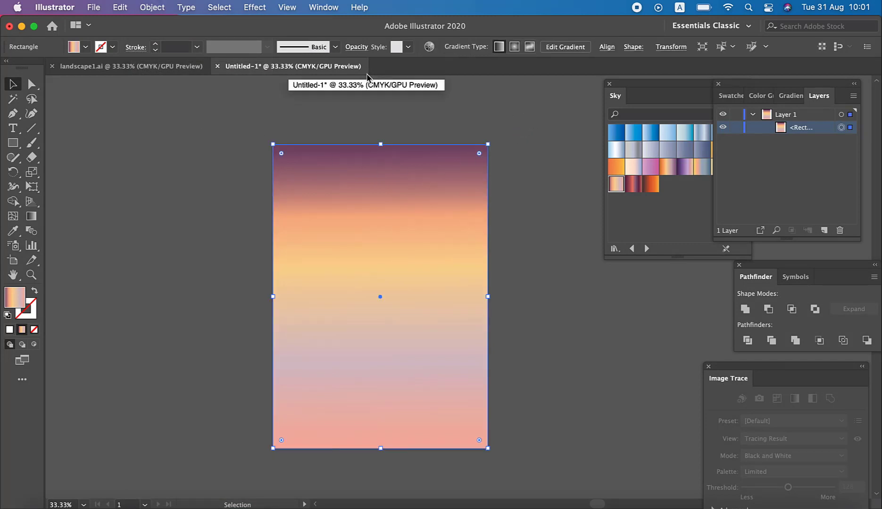
key(super+2)
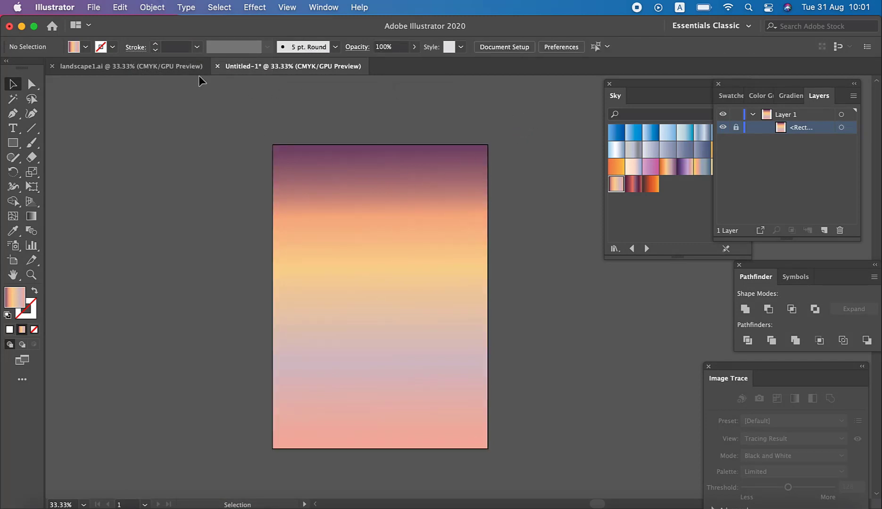
- Draw a large circle over the sky filled with the Seasons Autumn Yellow Radial gradient
click(182, 67)
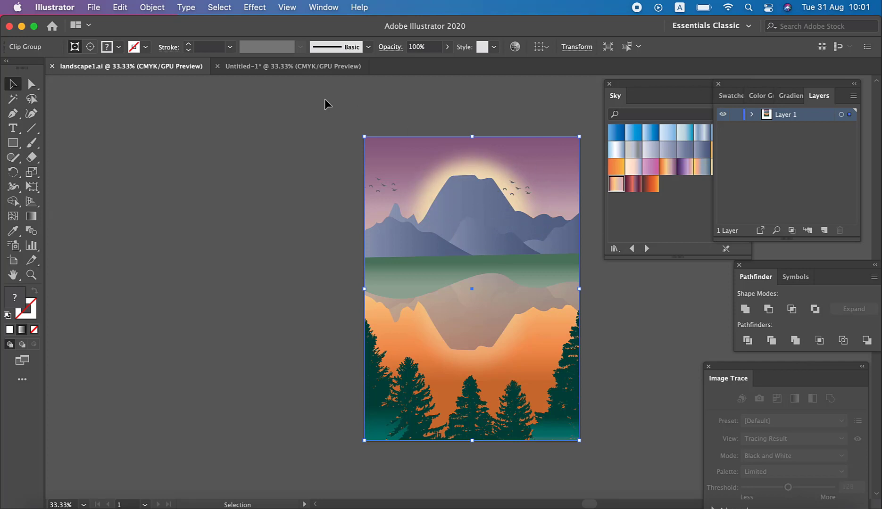
click(293, 67)
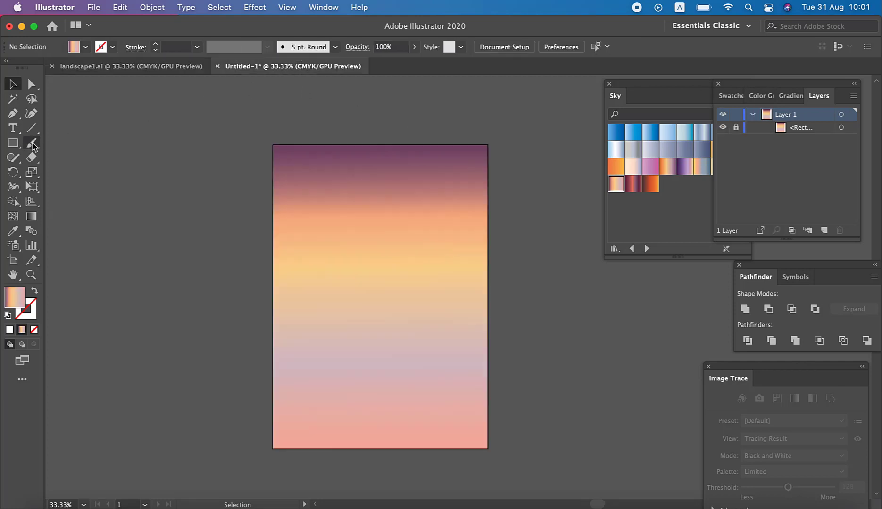
drag(18, 145, 69, 175)
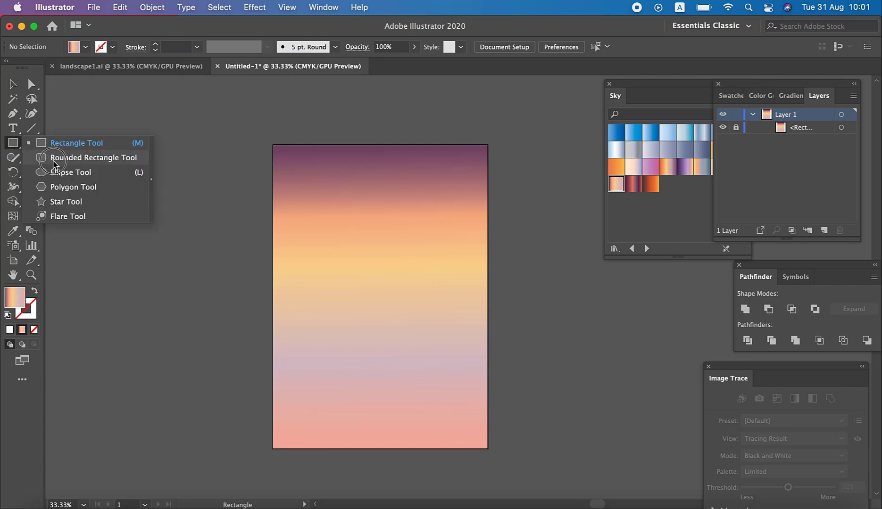
click(93, 177)
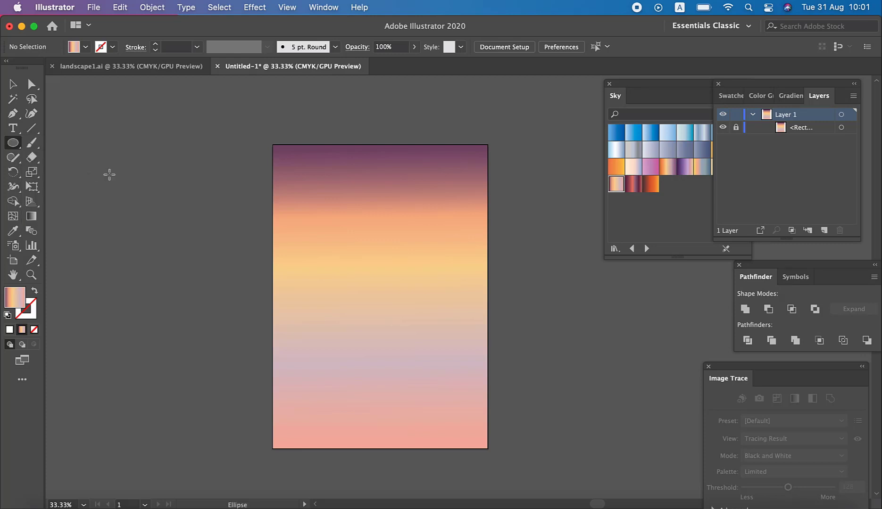
drag(665, 86, 626, 85)
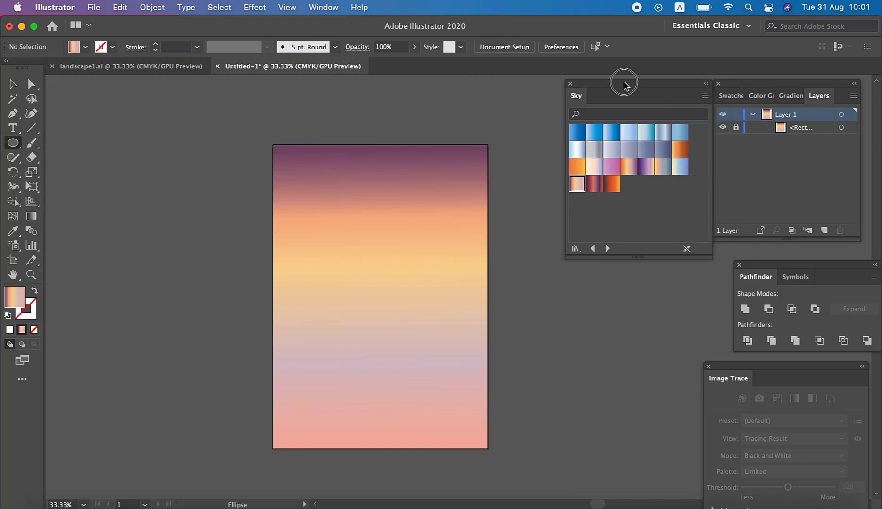
click(593, 248)
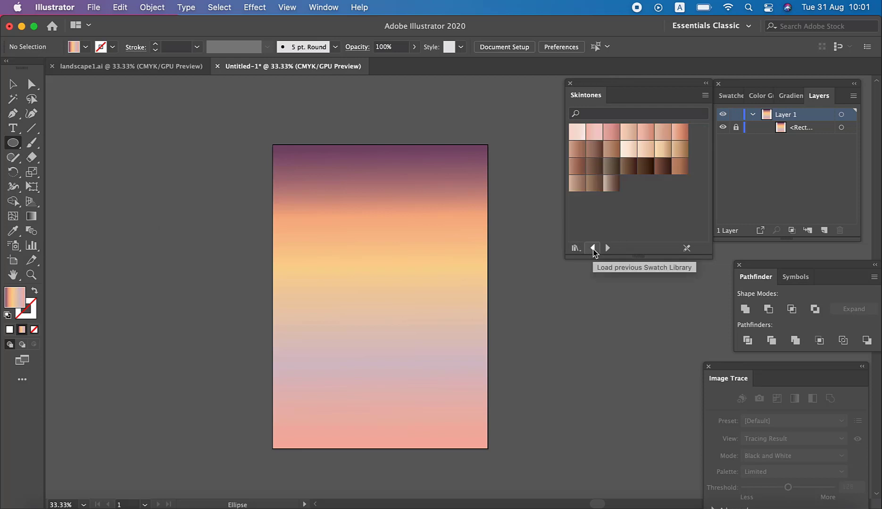
click(592, 248)
click(593, 249)
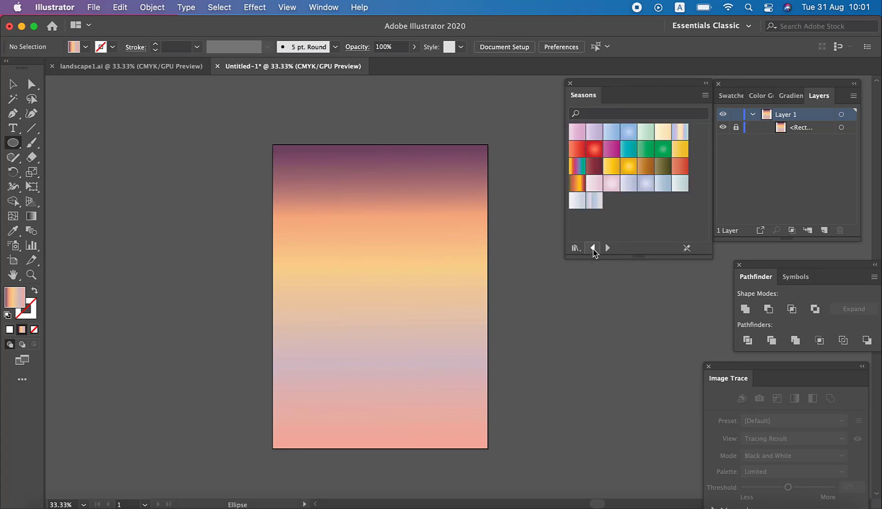
click(630, 171)
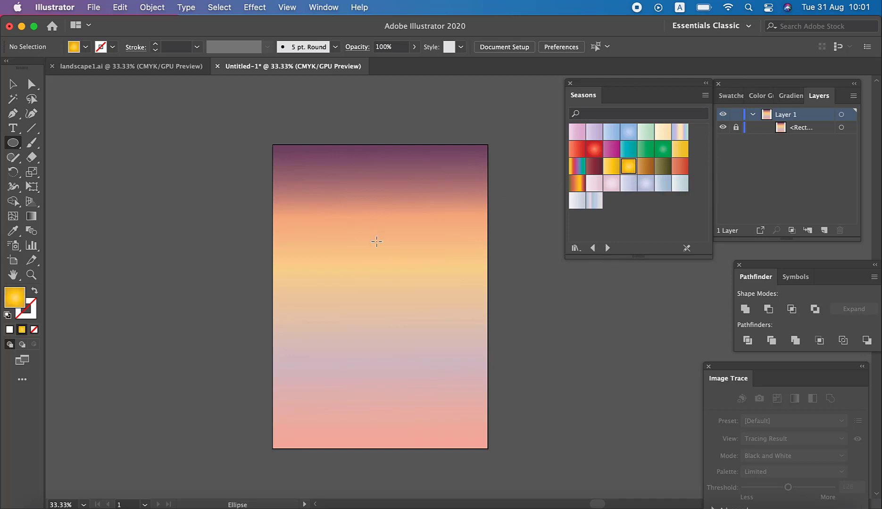
drag(376, 241, 522, 387)
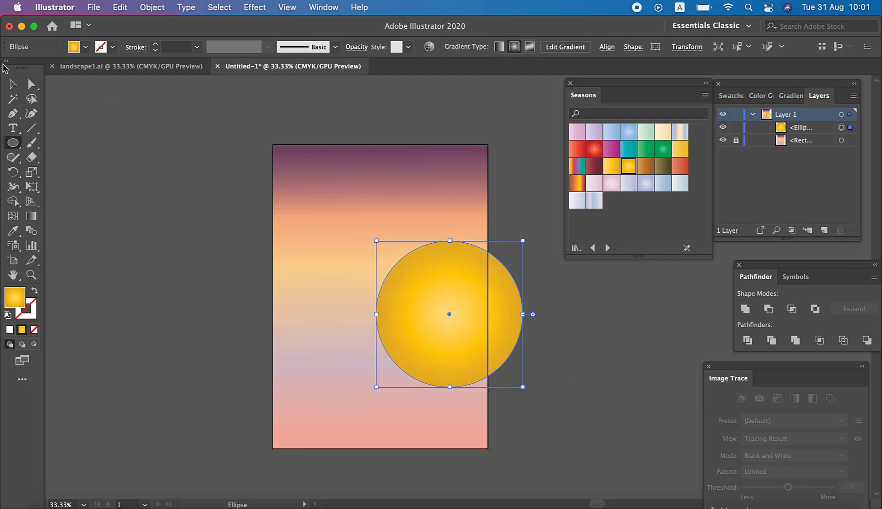
- Move the sun to the upper centre and make its outer gradient stop CMYK Yellow
click(12, 84)
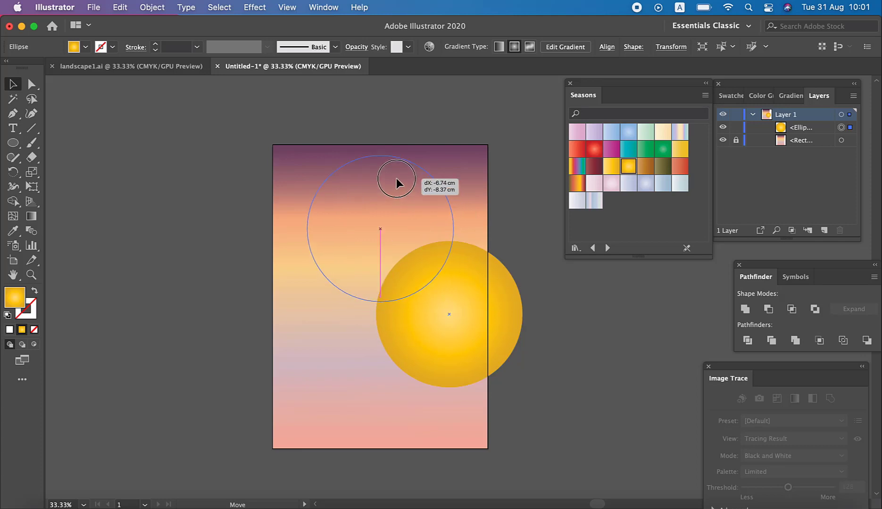
drag(438, 239, 397, 185)
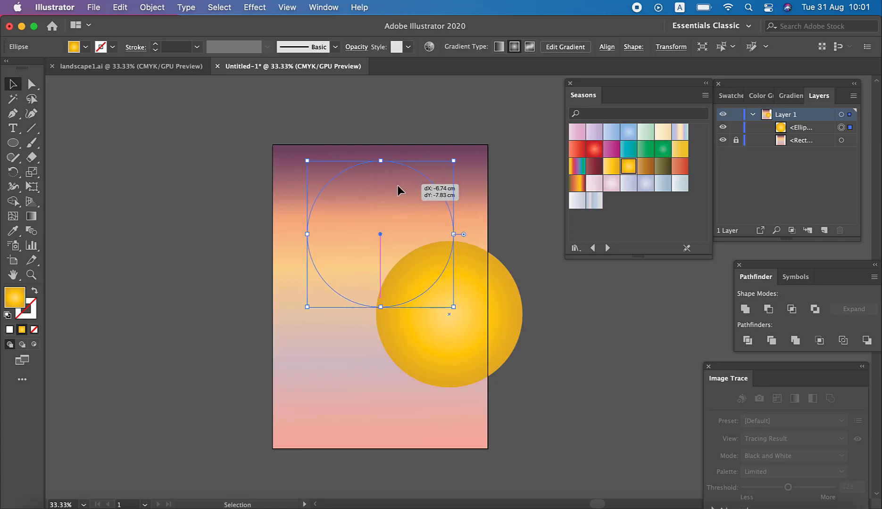
click(790, 96)
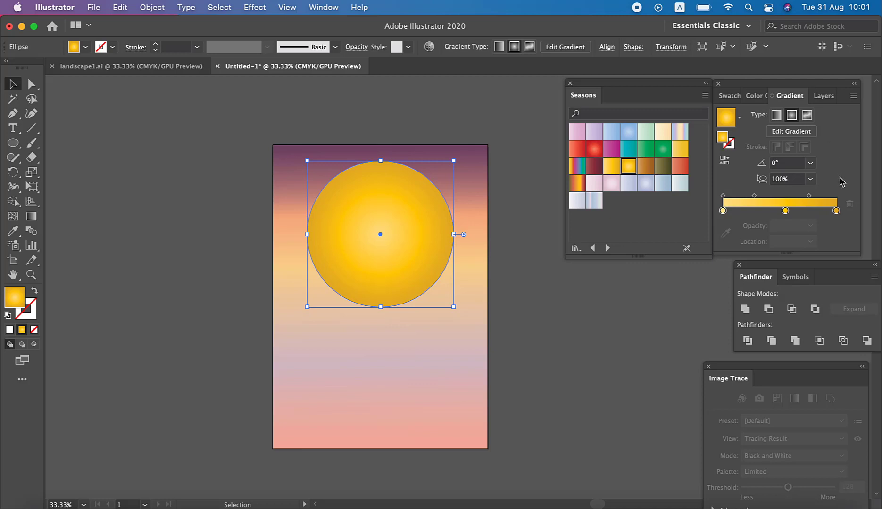
double_click(836, 211)
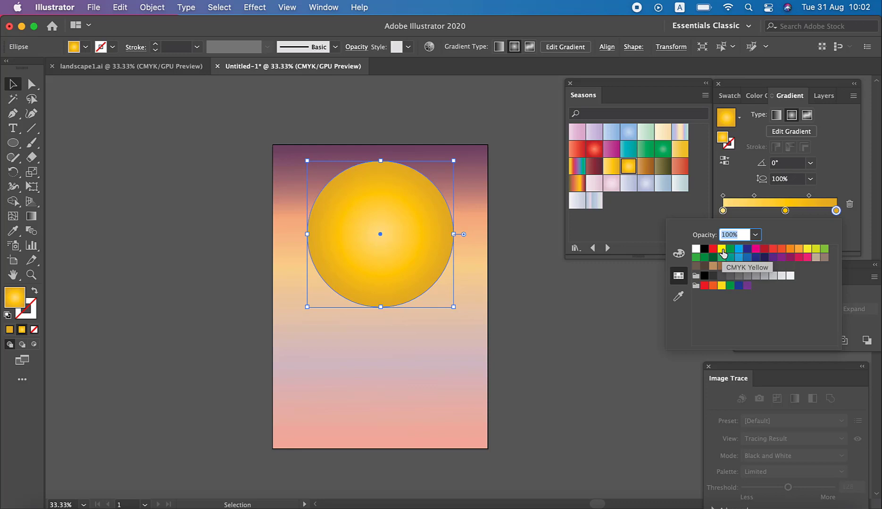
click(722, 249)
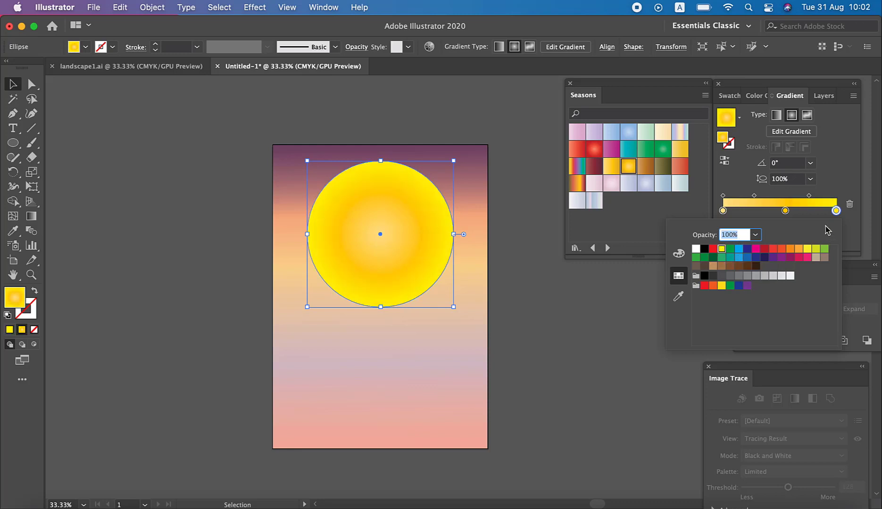
- Delete the middle gradient stop, set the midpoint to 65.81%, and nudge the sun lower
click(785, 210)
click(785, 212)
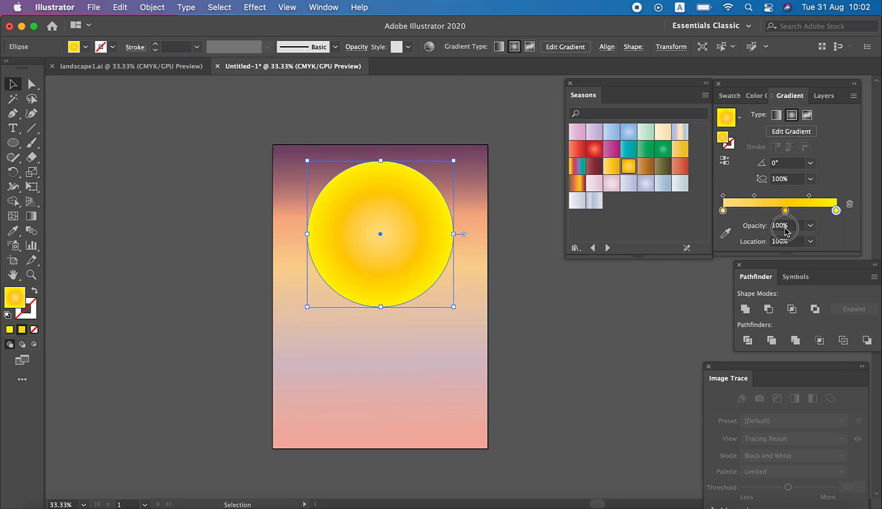
drag(786, 217, 786, 265)
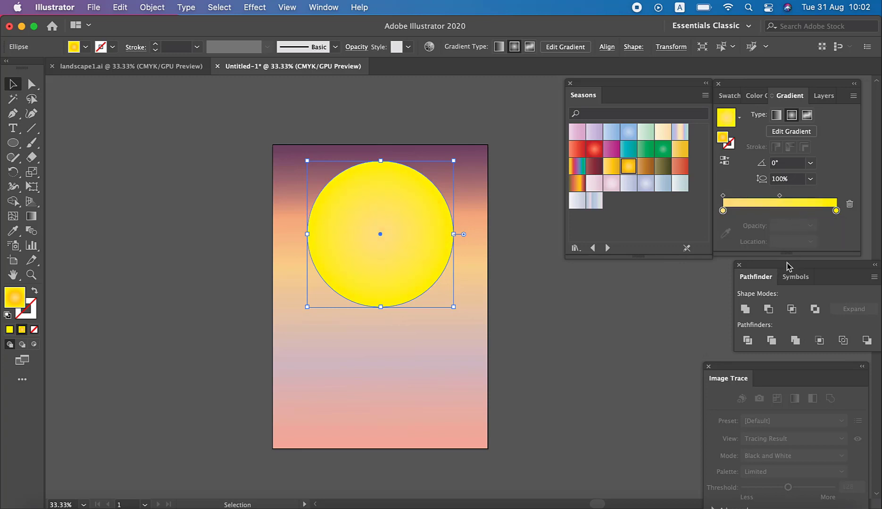
click(836, 211)
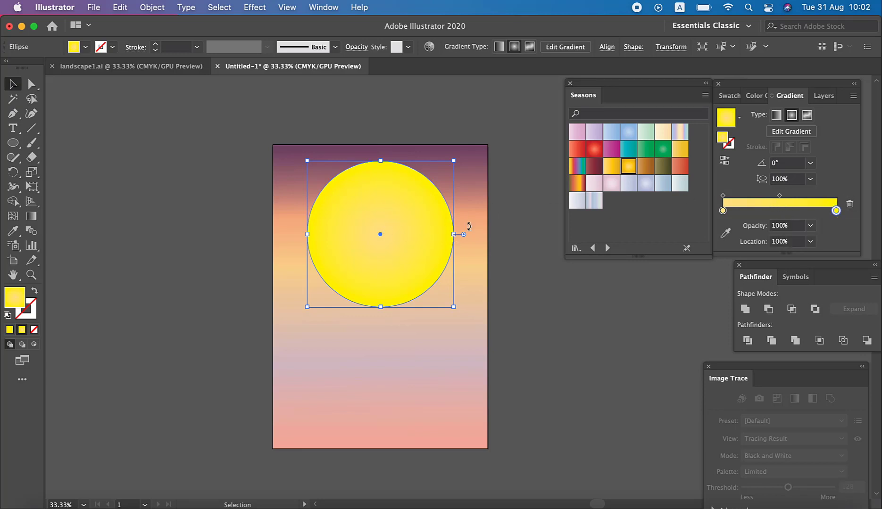
double_click(723, 211)
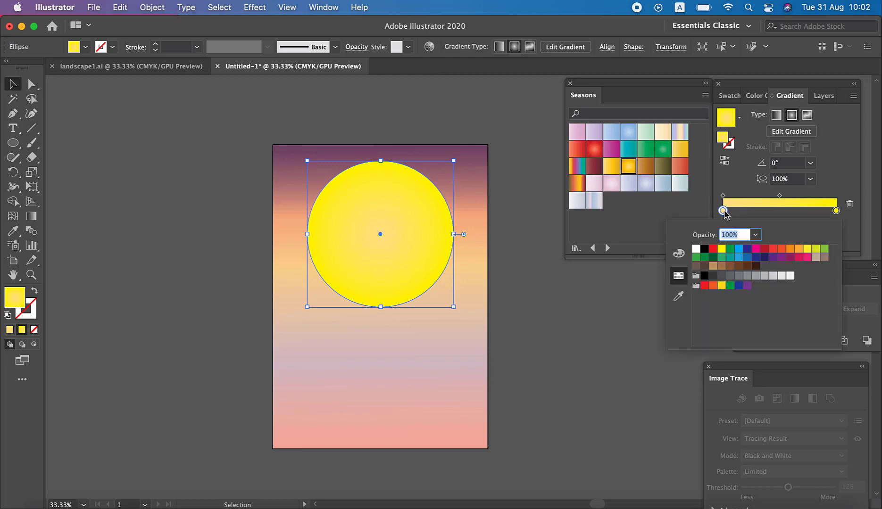
key(Escape)
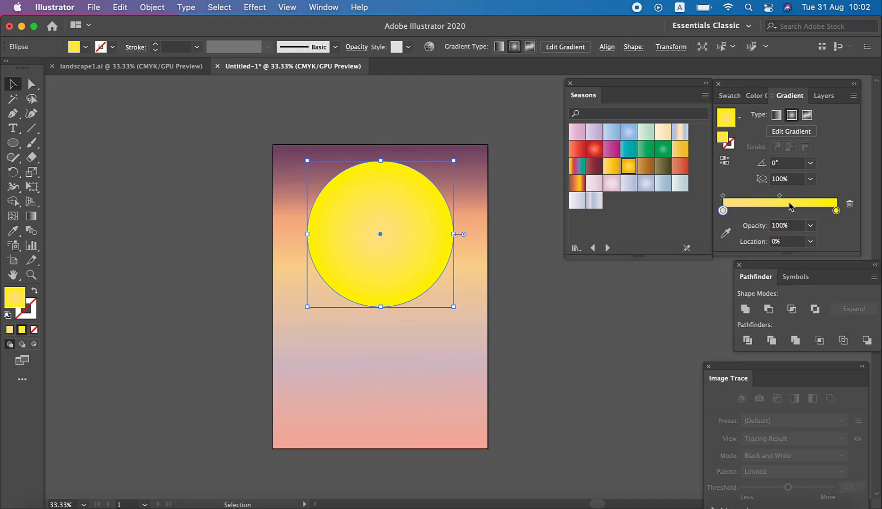
drag(781, 200, 791, 201)
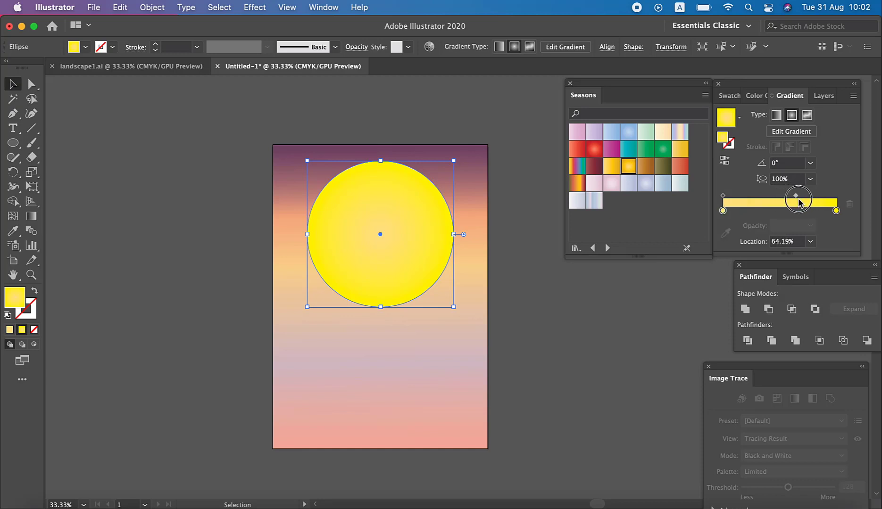
drag(791, 201, 798, 204)
drag(387, 201, 395, 218)
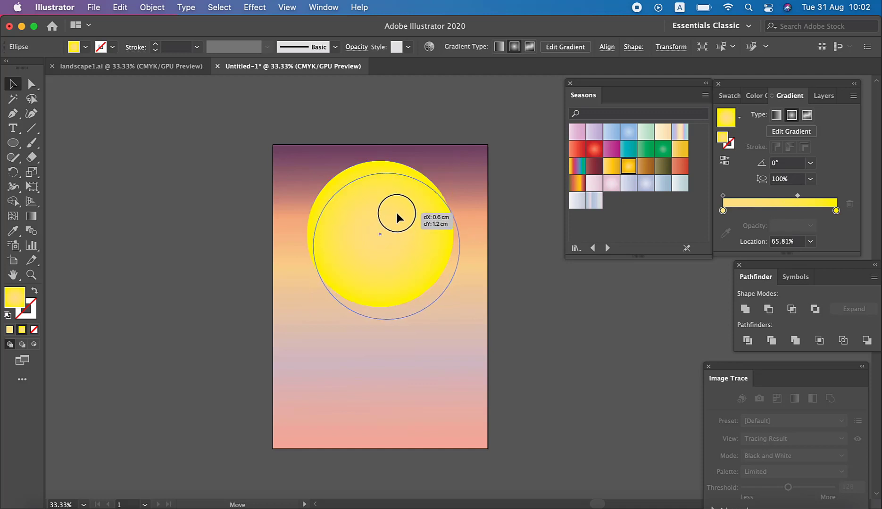
click(150, 67)
click(289, 67)
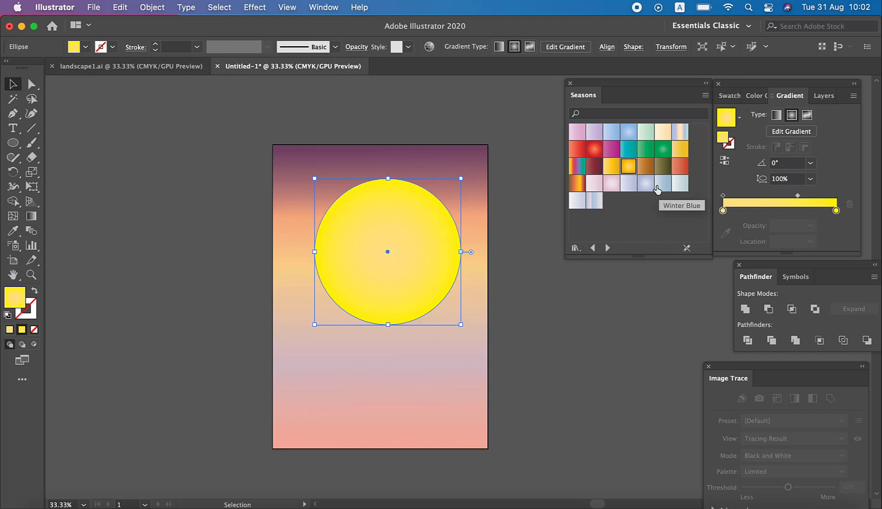
- Refill the sun with Summer Yellow as a radial gradient with midpoint at 60.97%
click(610, 173)
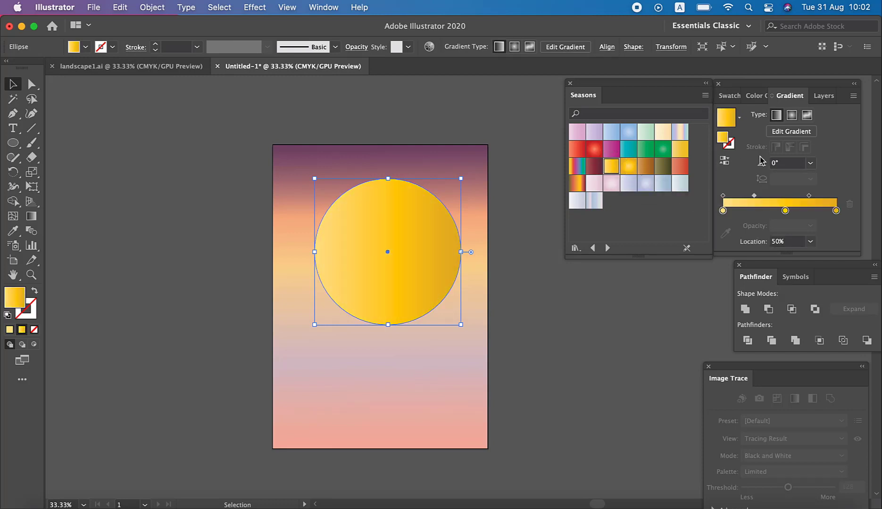
click(680, 149)
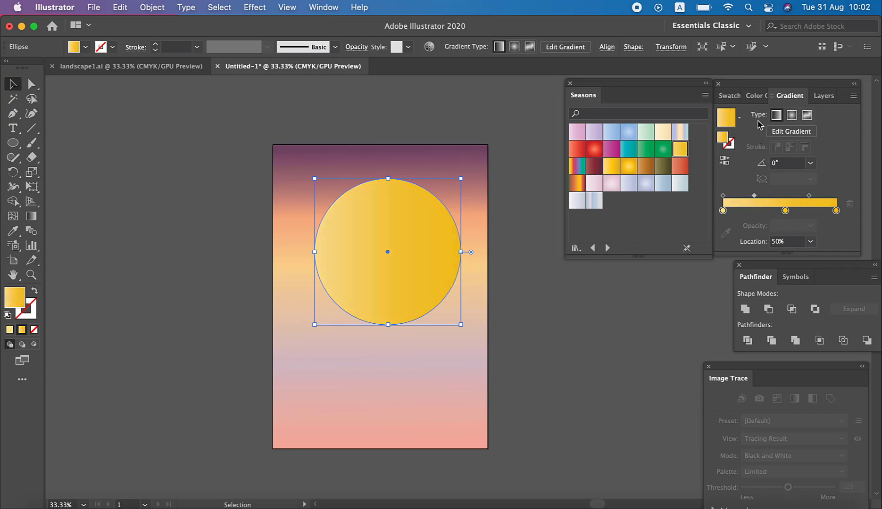
click(791, 115)
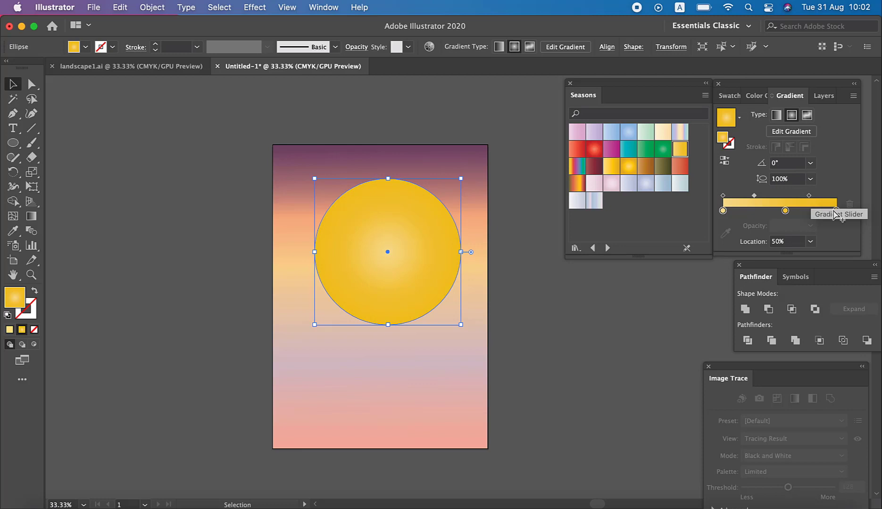
drag(835, 210, 834, 231)
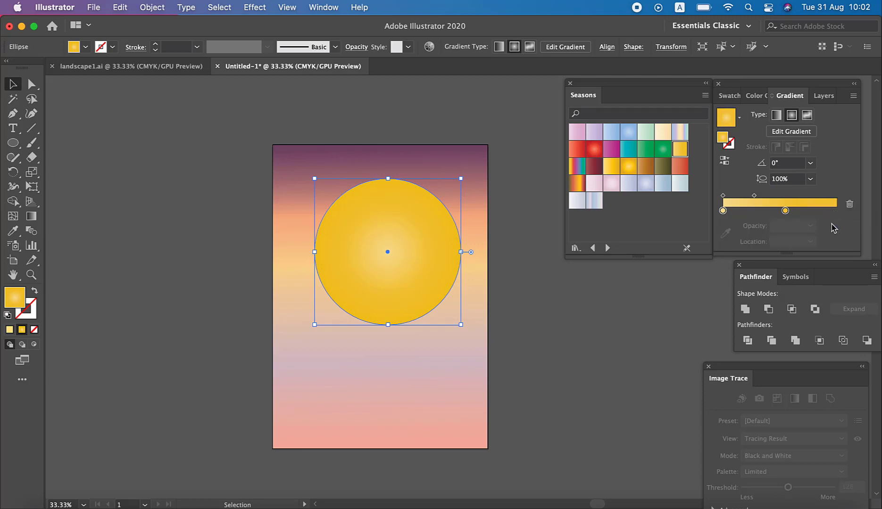
click(834, 210)
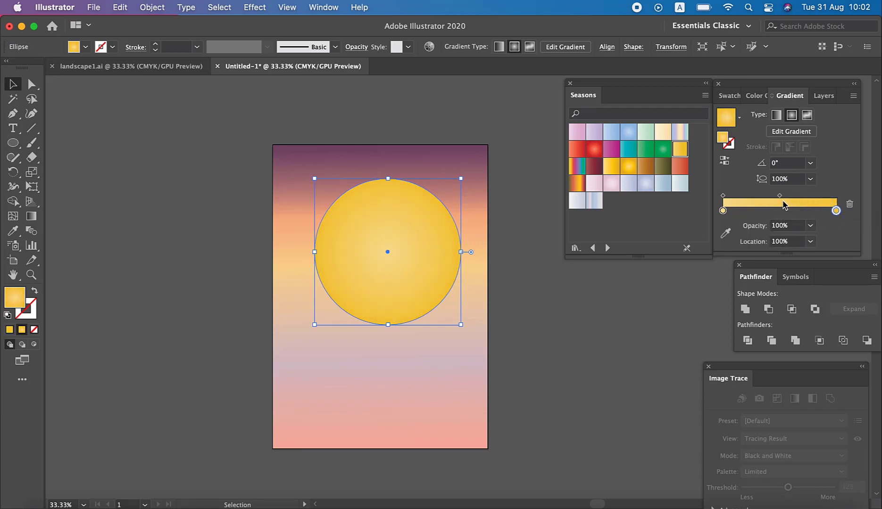
click(780, 196)
drag(779, 196, 792, 195)
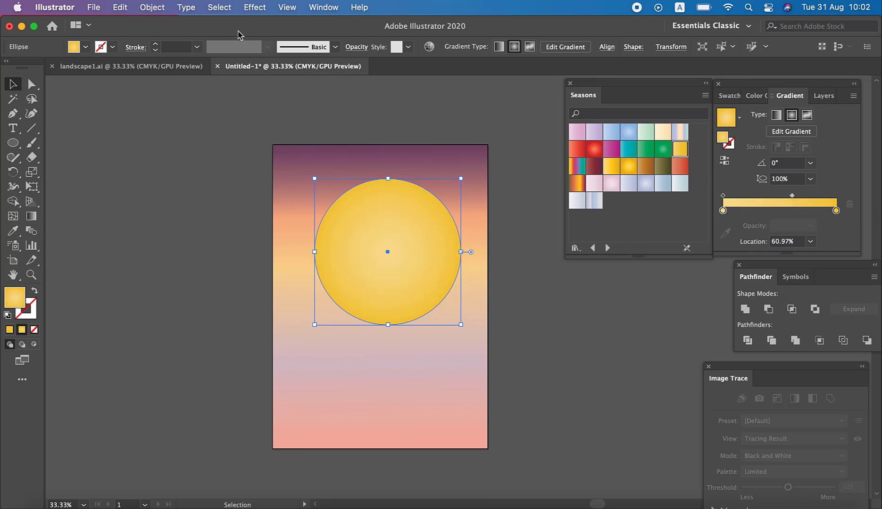
click(246, 9)
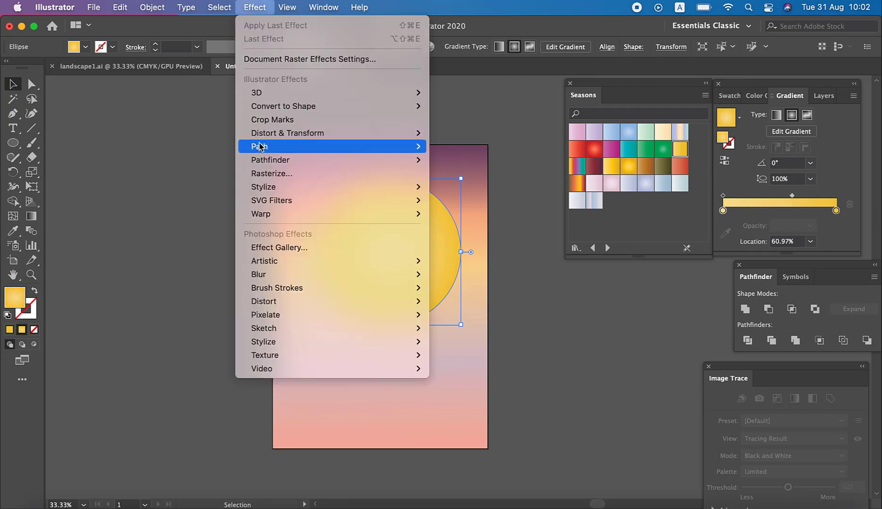
mouse_move(259, 274)
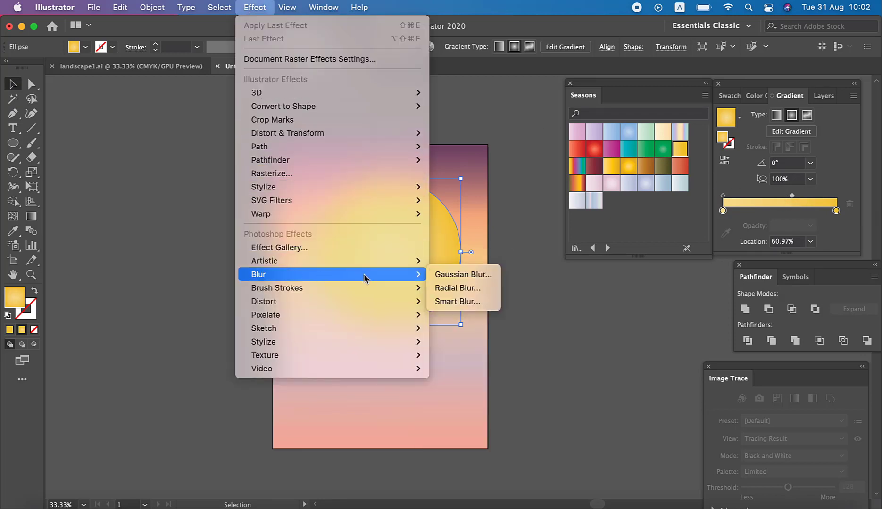
- Give the sun an 80-pixel Gaussian Blur glow, then nudge it slightly left
click(453, 279)
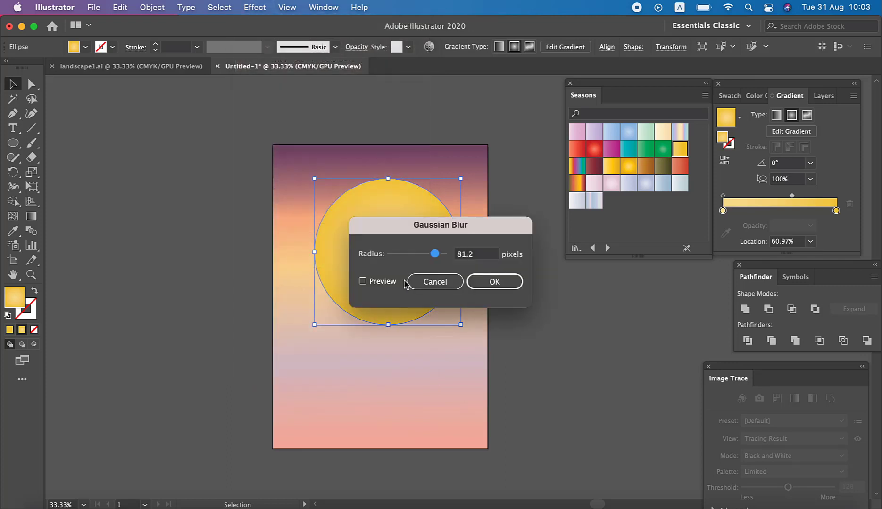
click(383, 281)
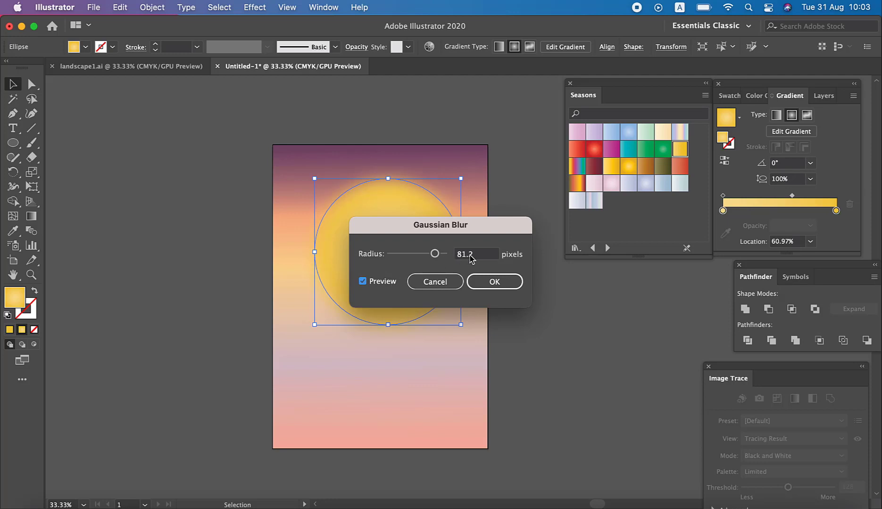
double_click(476, 254)
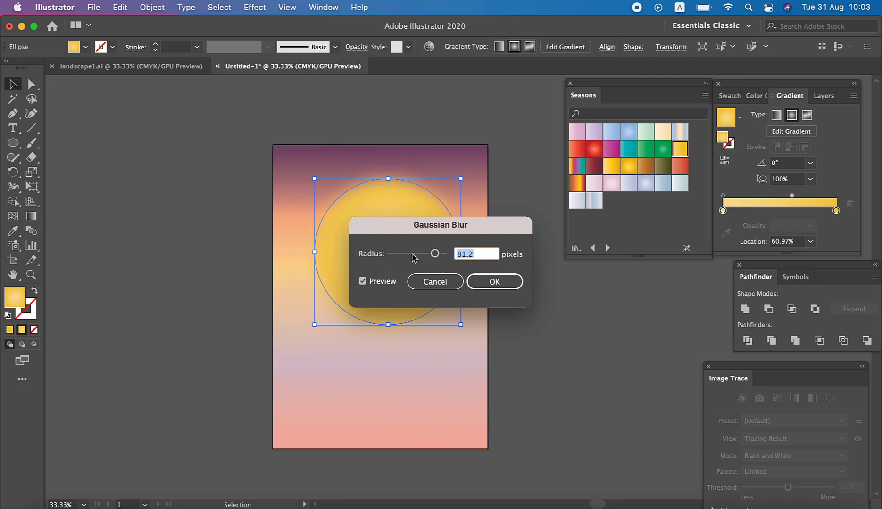
text(80)
mouse_move(457, 231)
mouse_down()
mouse_move(539, 262)
mouse_move(489, 285)
mouse_move(520, 287)
mouse_move(513, 289)
mouse_up()
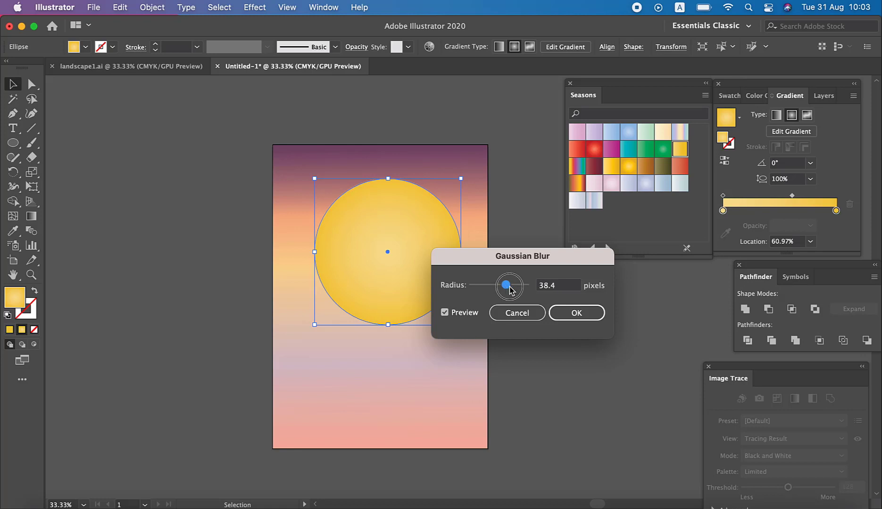
click(556, 288)
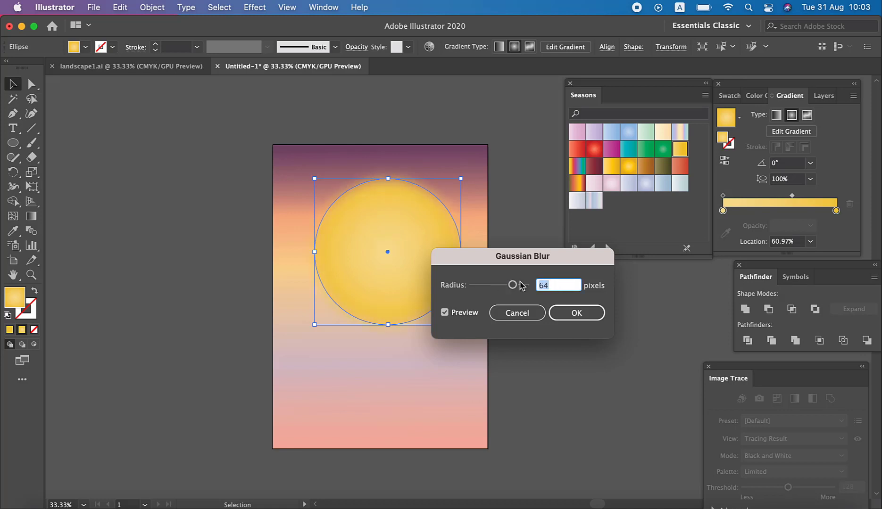
text(80)
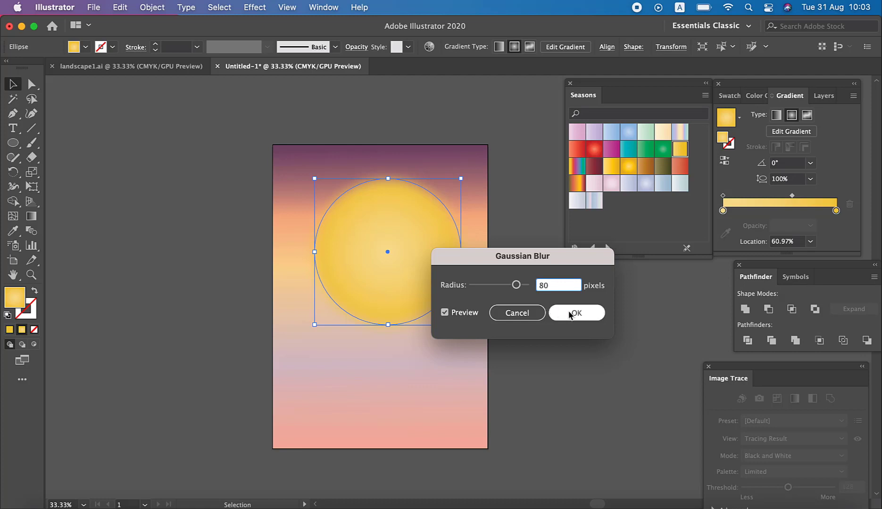
click(575, 314)
click(563, 310)
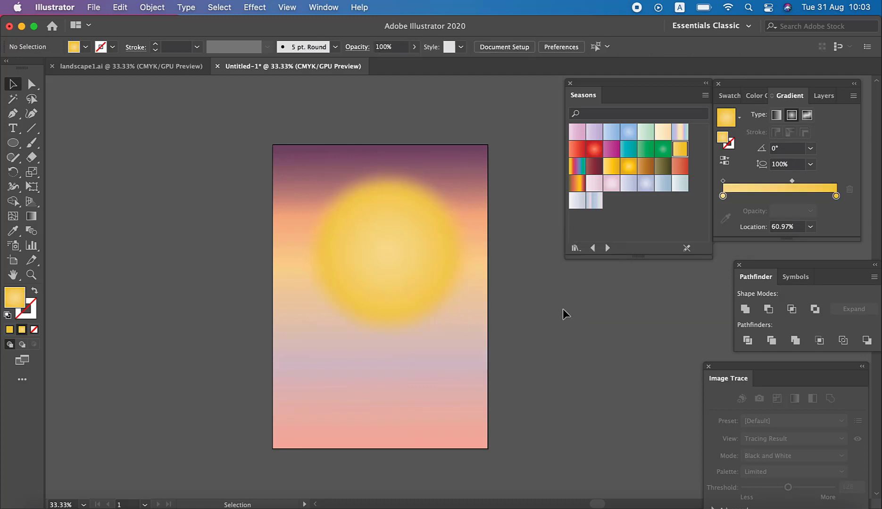
drag(401, 285, 403, 285)
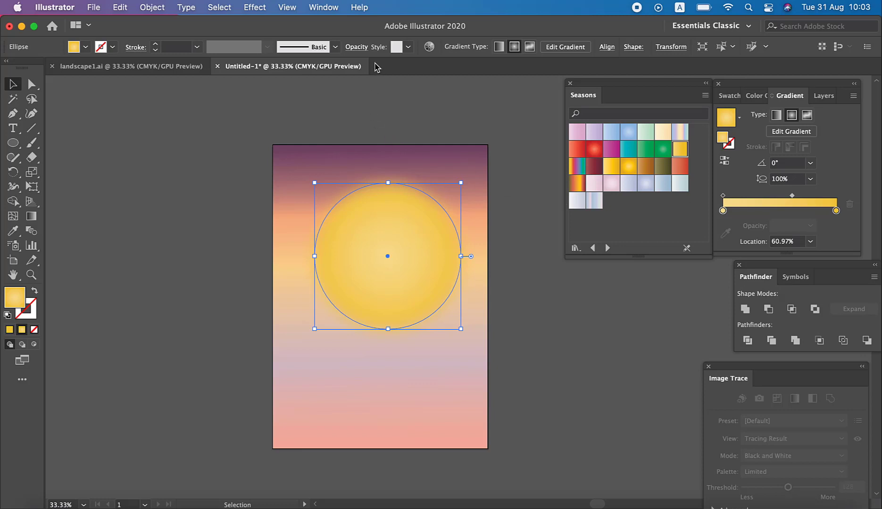
- Lower the blurred sun's opacity to 94% in the Transparency settings
click(356, 46)
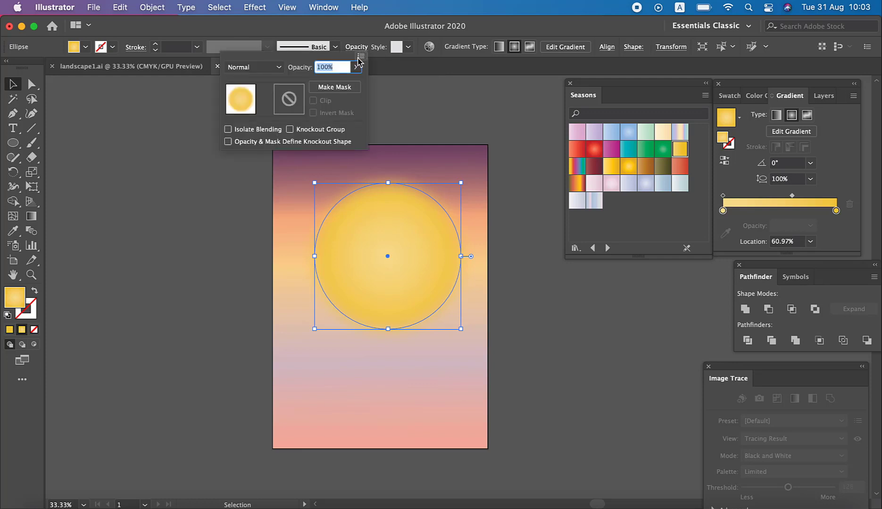
click(357, 68)
drag(354, 82, 346, 86)
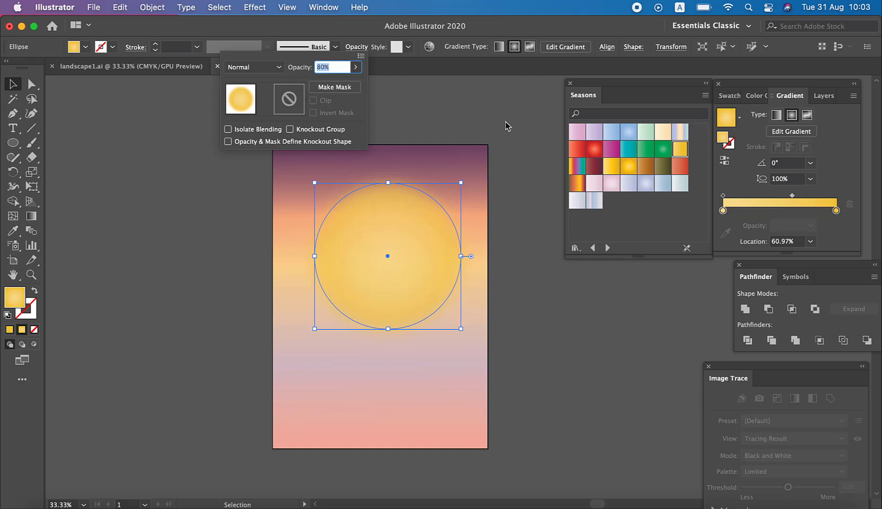
click(447, 245)
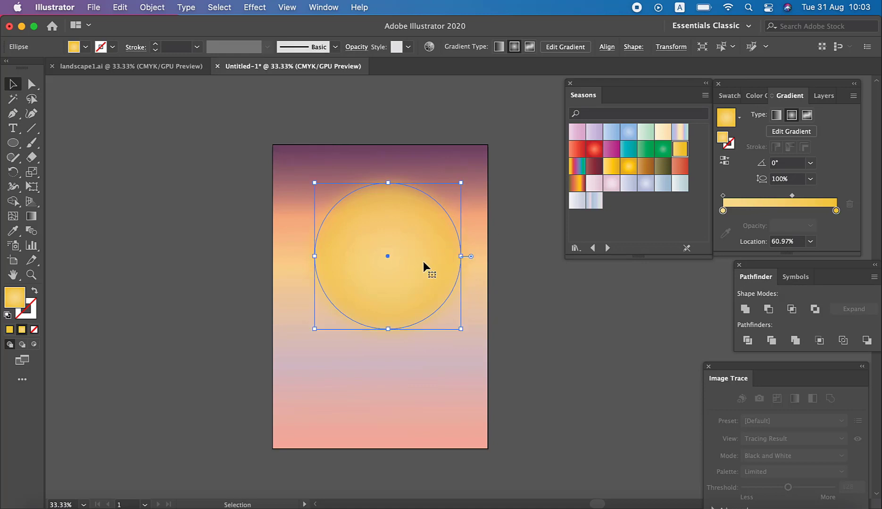
- Select the sun ellipse and lock it with Object > Lock > Selection
click(157, 68)
click(258, 67)
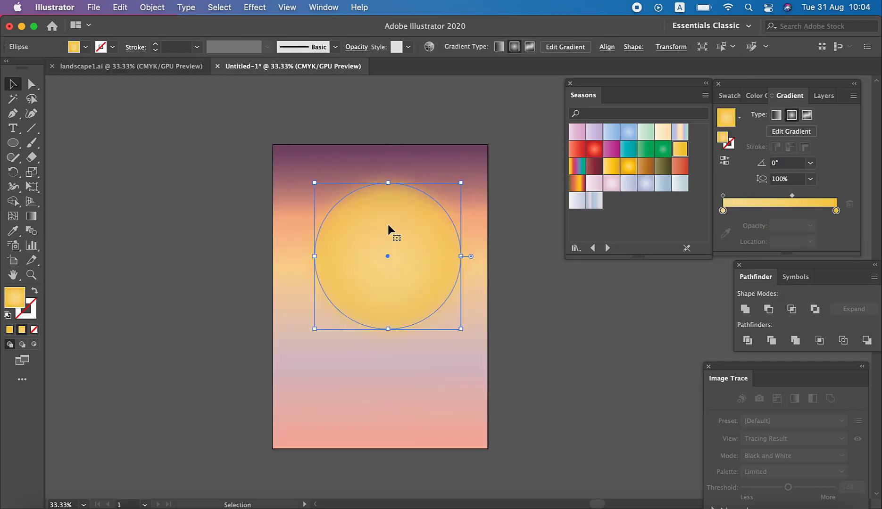
click(151, 7)
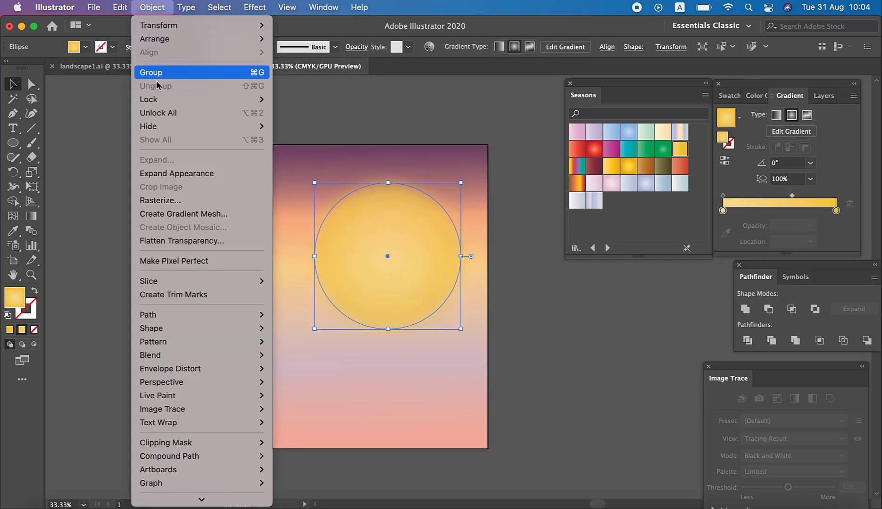
mouse_move(148, 99)
click(294, 97)
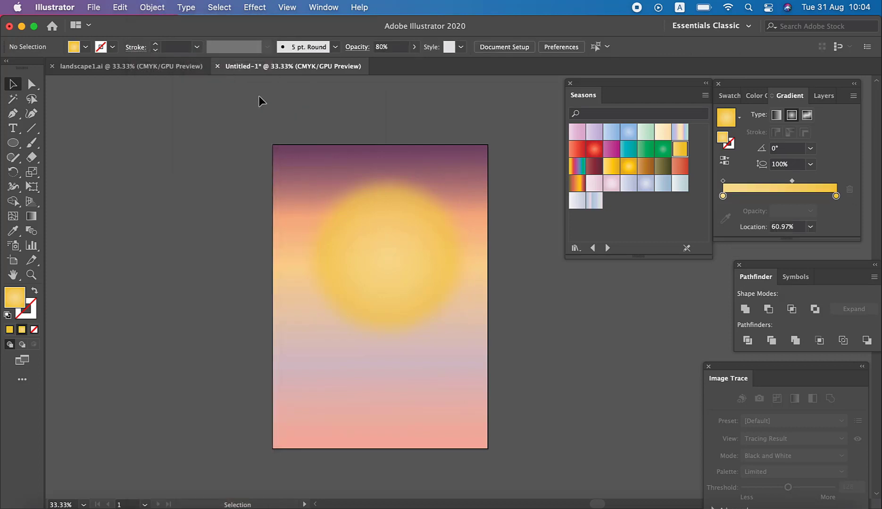
key(super+equal)
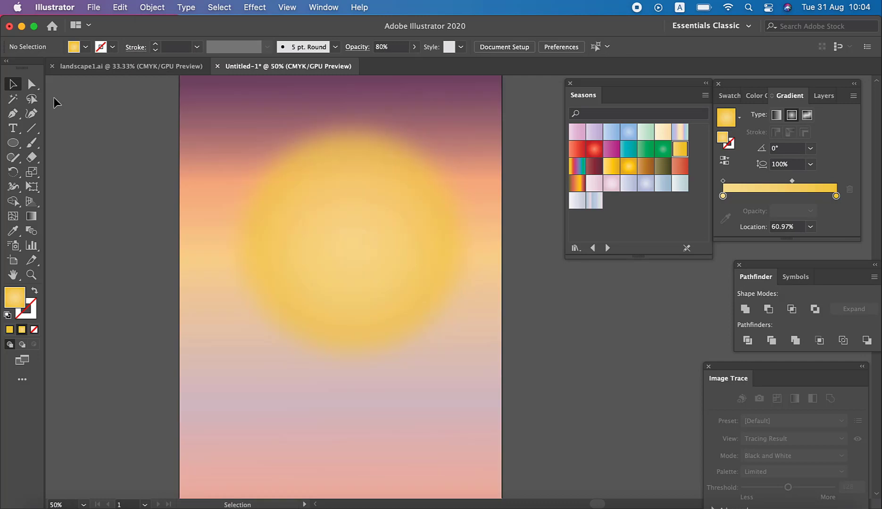
click(121, 66)
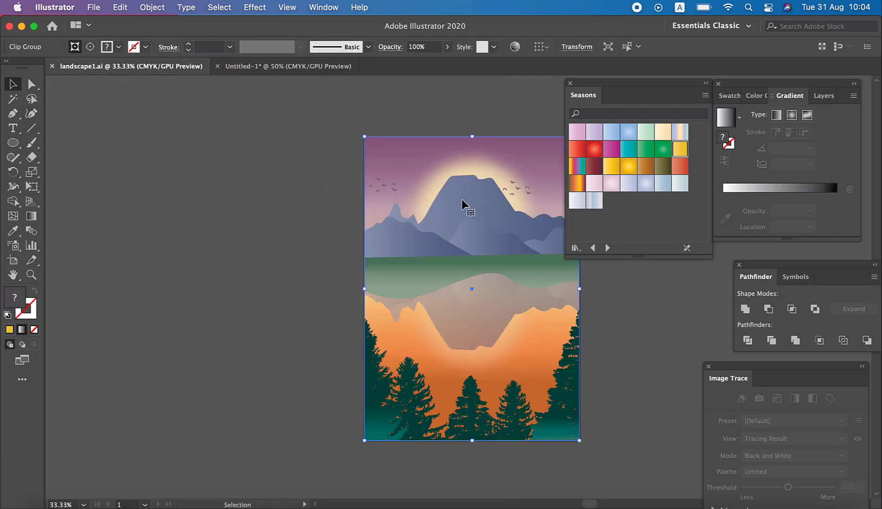
scroll(323, 106, right, 5)
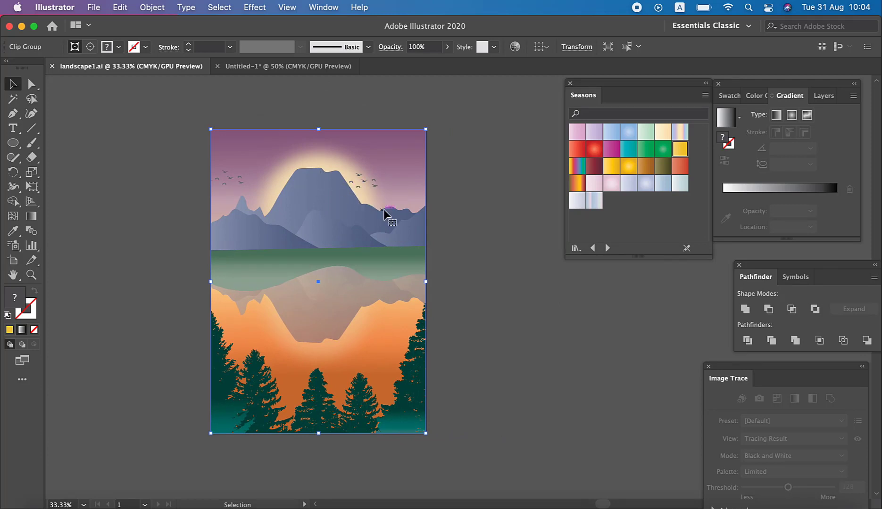
click(274, 72)
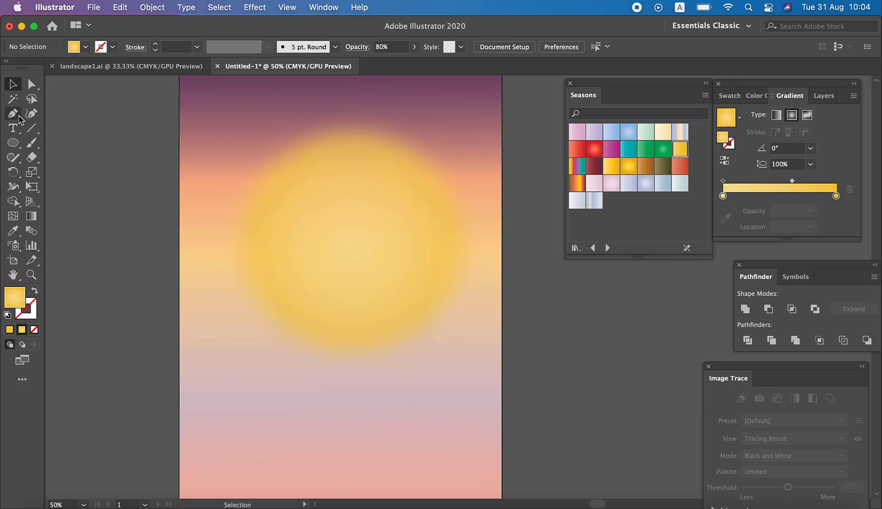
- With the Pen tool active, set the fill to a blue-grey gradient from the Sky library
click(17, 116)
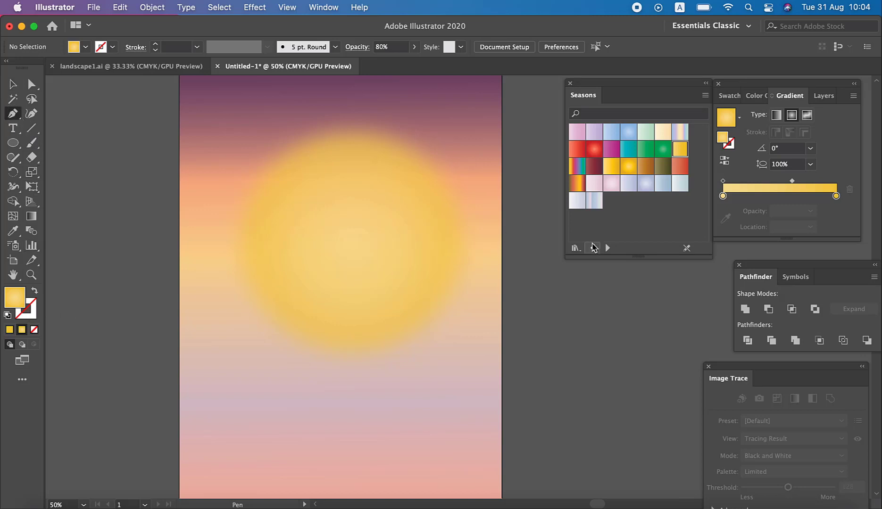
click(606, 248)
click(605, 248)
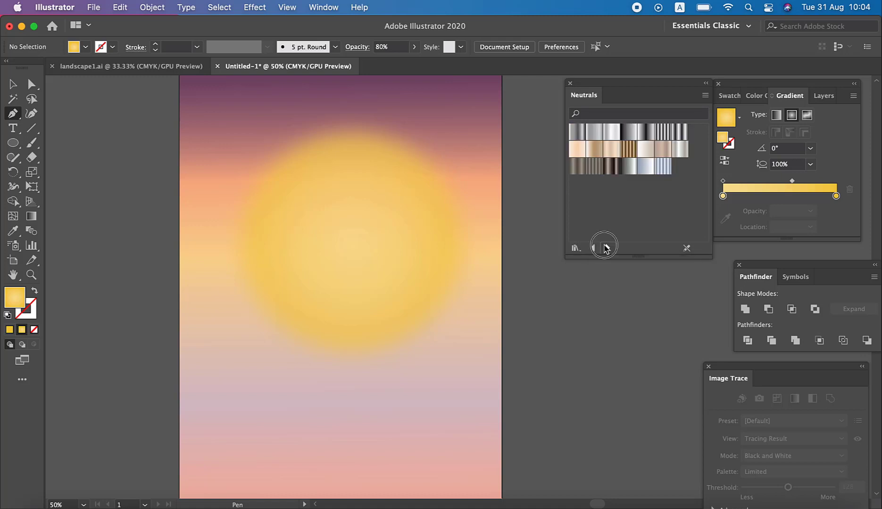
click(605, 249)
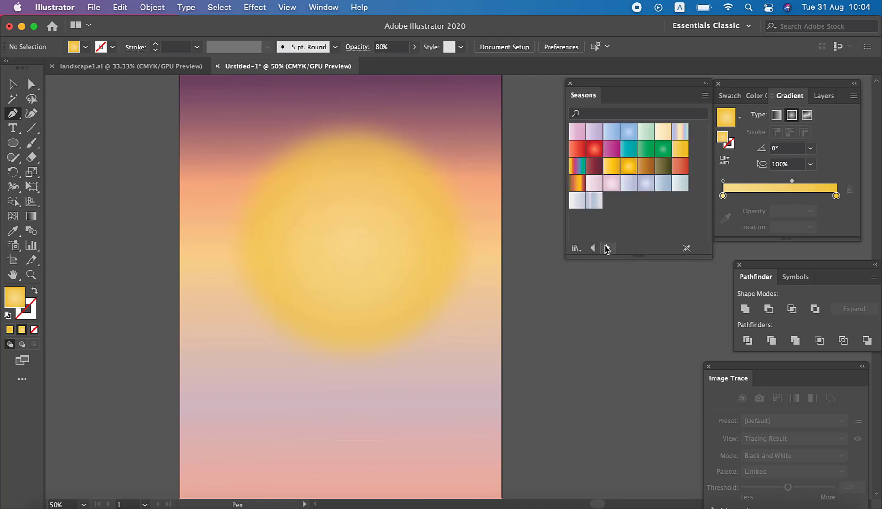
click(606, 248)
click(606, 248)
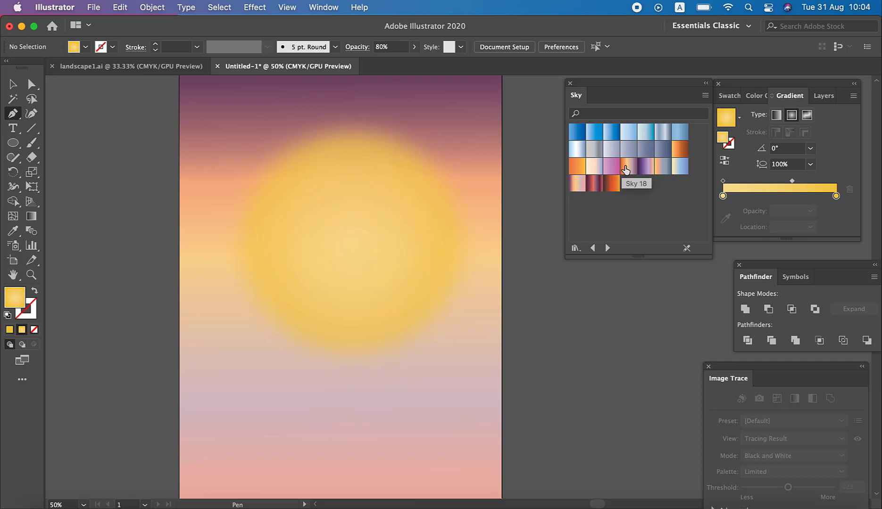
click(656, 154)
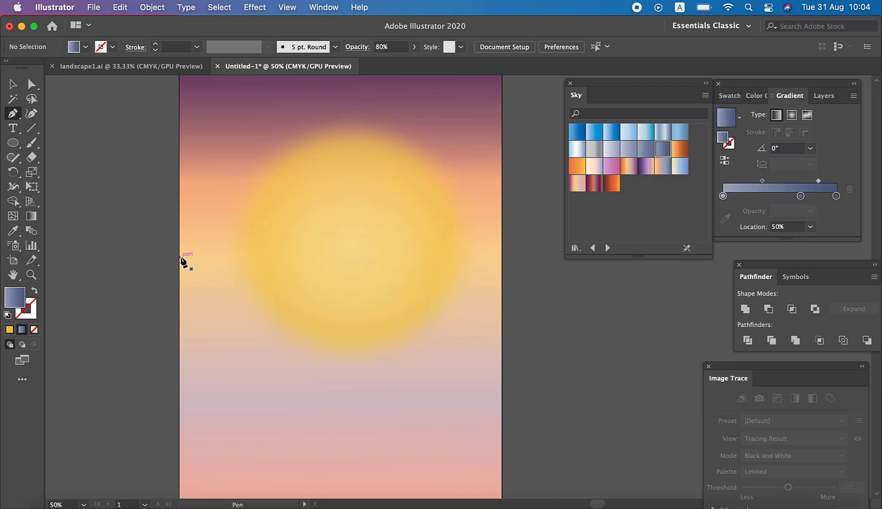
- Review the stroke colour options, then place the first mountain anchor at the artboard's left edge
click(112, 48)
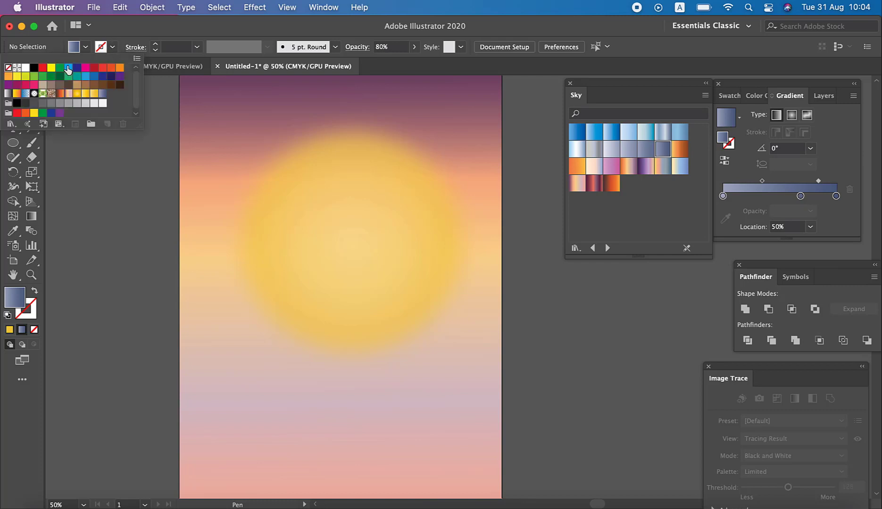
click(415, 10)
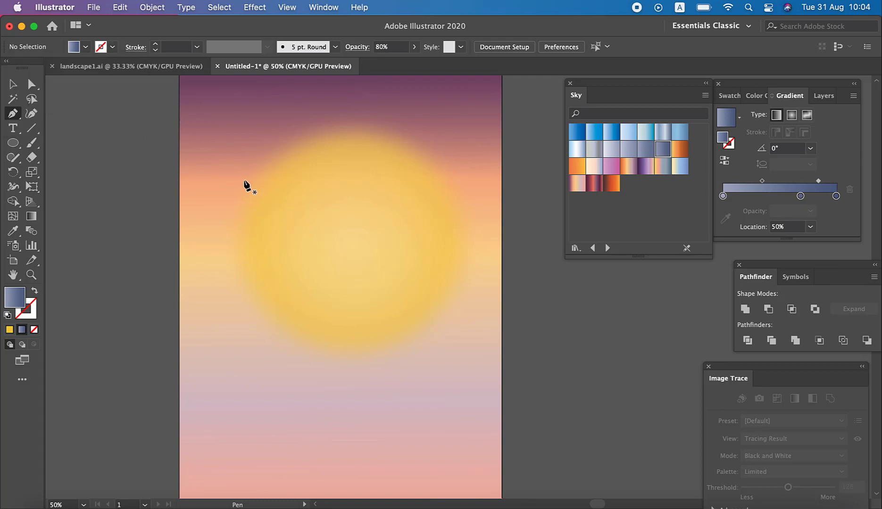
click(179, 256)
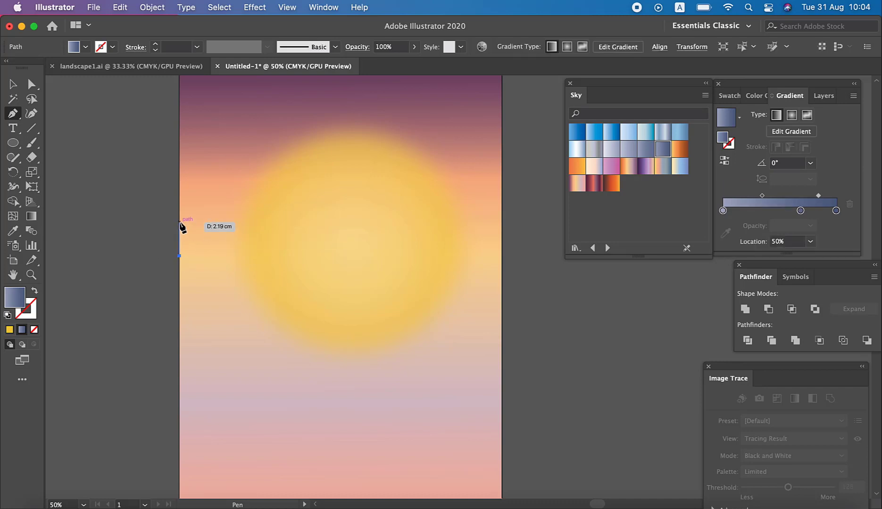
- Trace the jagged mountain ridge from the left edge up to the summit above the sun
click(198, 208)
click(210, 208)
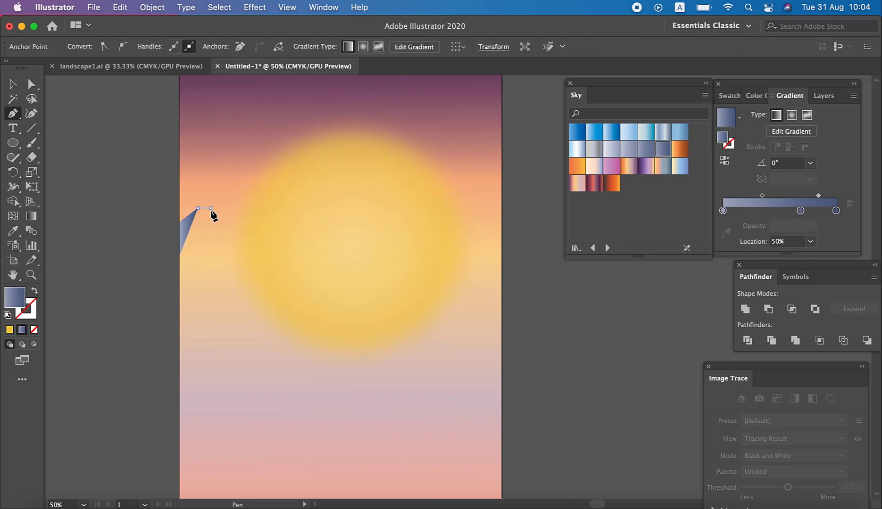
click(223, 196)
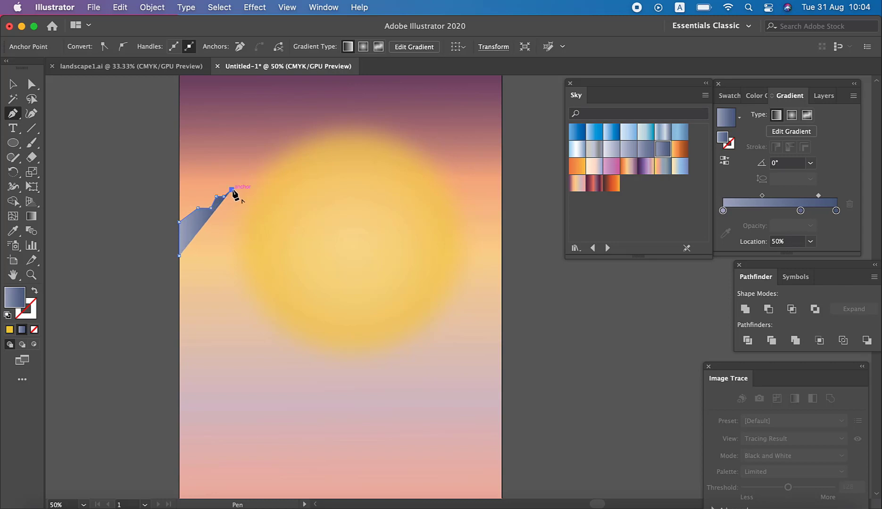
click(238, 194)
click(266, 186)
click(282, 176)
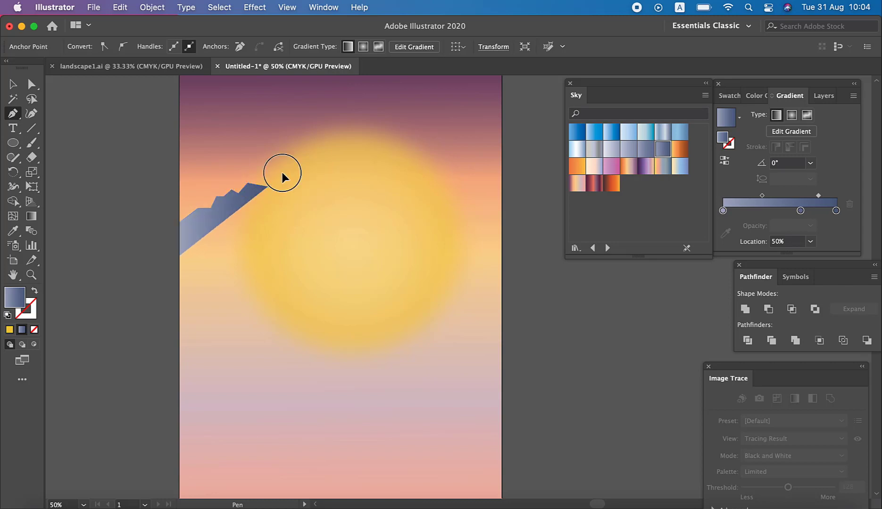
click(299, 151)
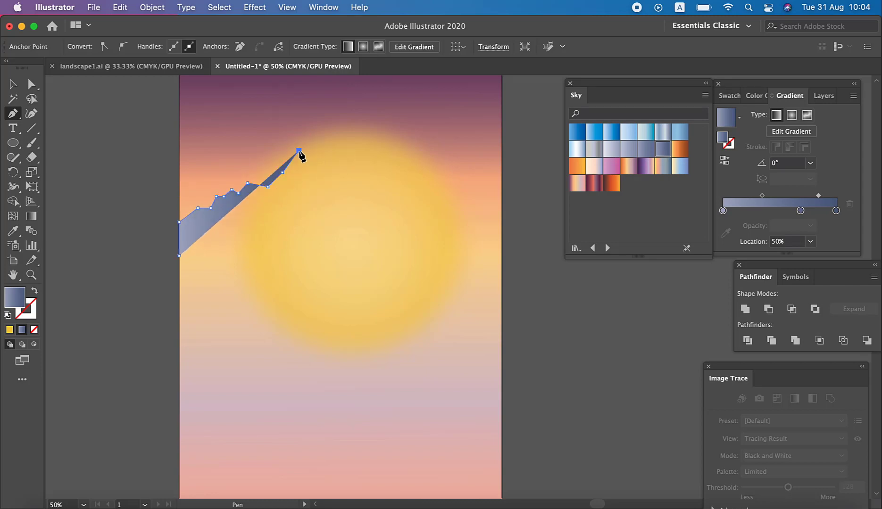
click(324, 131)
click(335, 133)
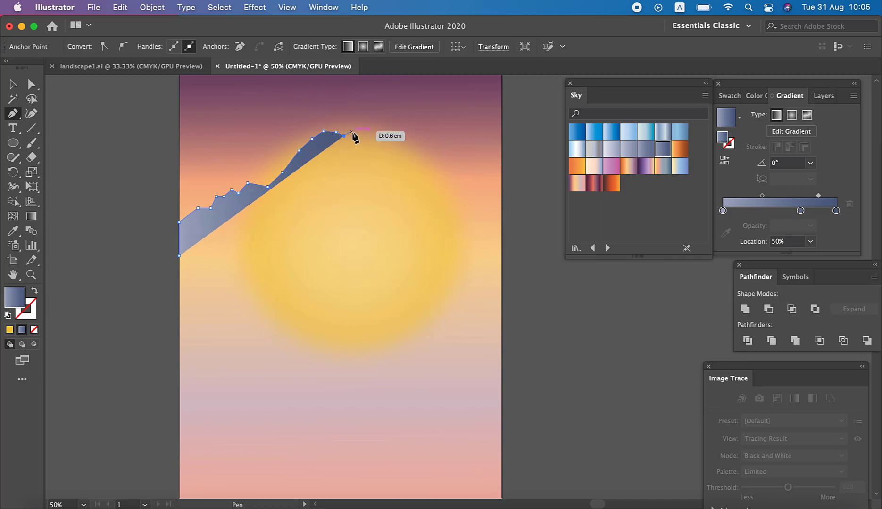
click(357, 131)
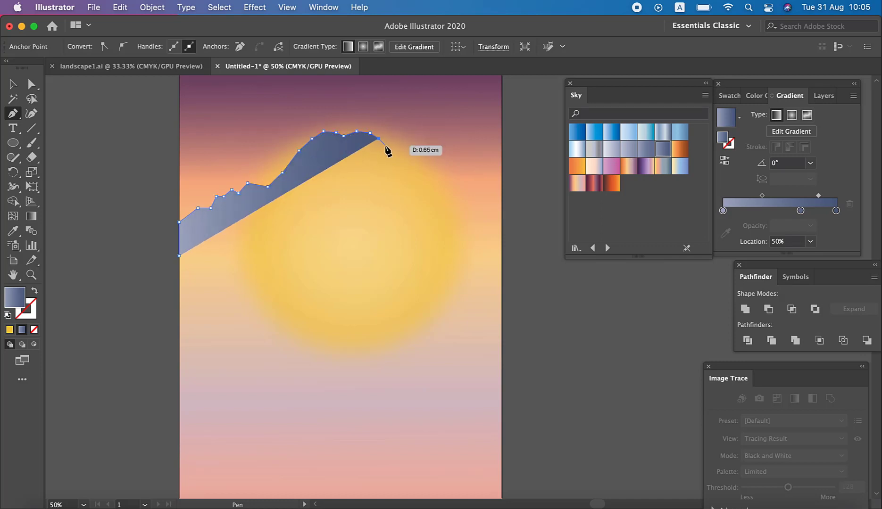
- Bring the ridge down the right slope to the right edge and close the path at its start point
click(385, 145)
click(409, 168)
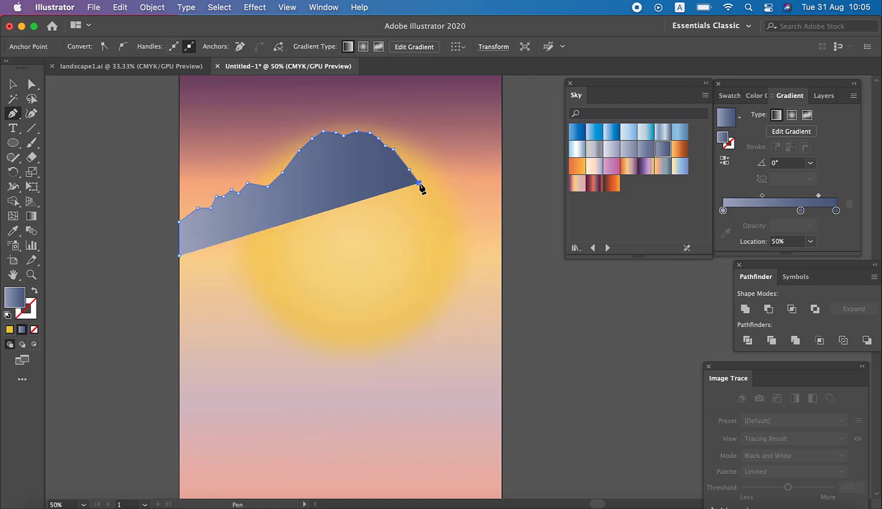
click(430, 185)
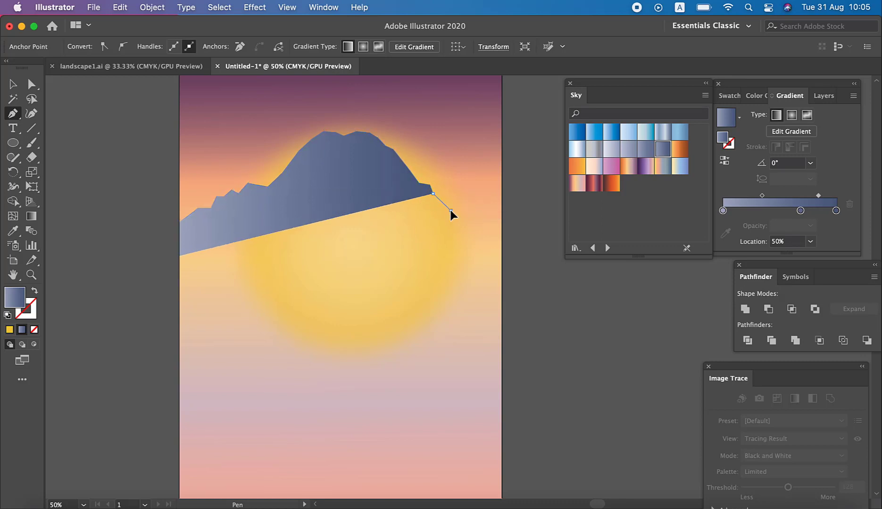
click(450, 211)
click(467, 213)
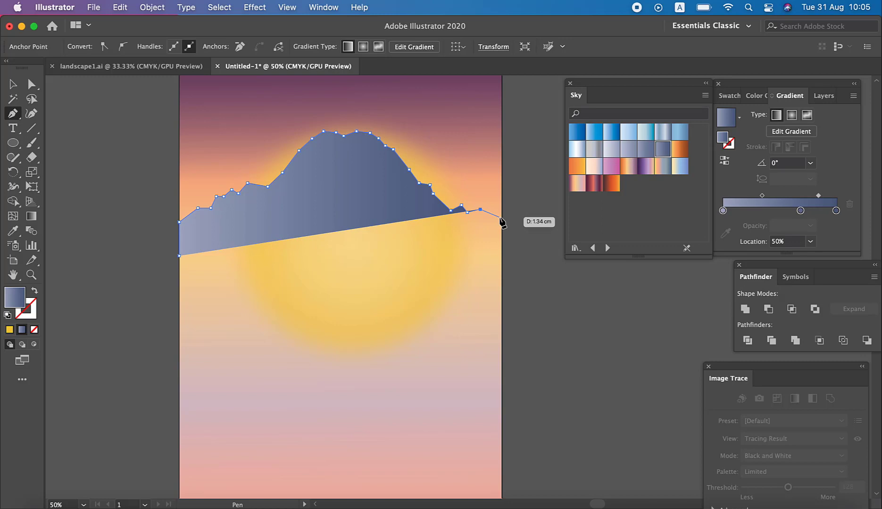
click(501, 218)
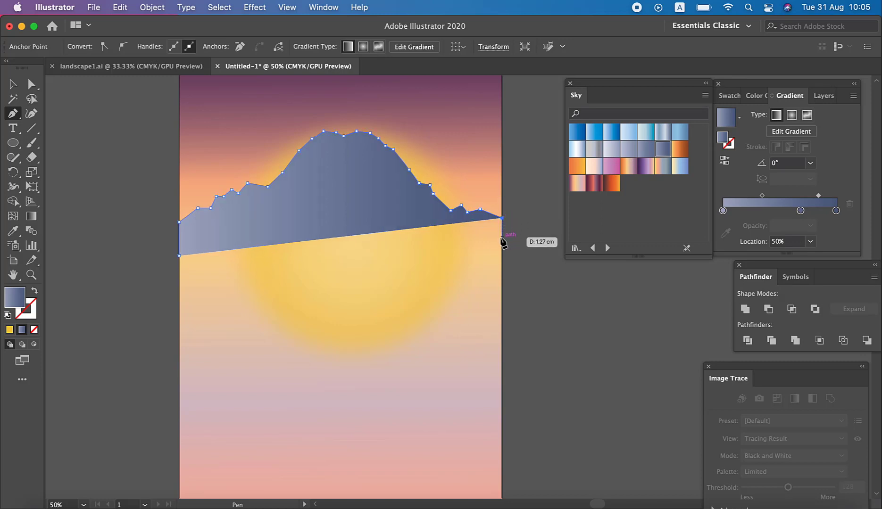
click(502, 242)
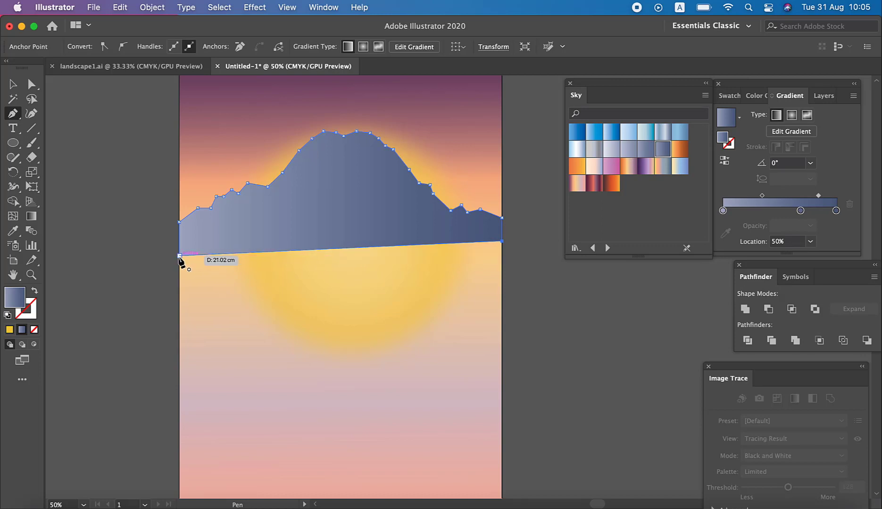
click(179, 256)
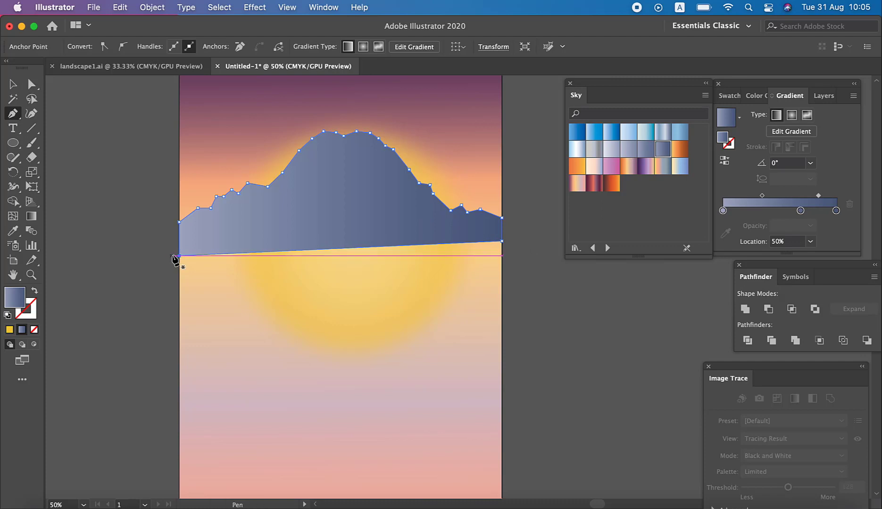
click(32, 89)
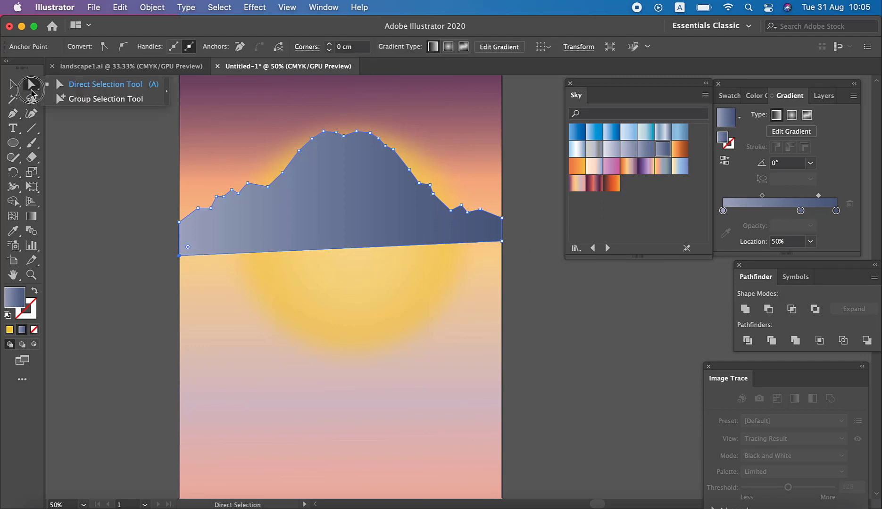
- Lower the mountain's bottom-right anchor slightly
click(93, 88)
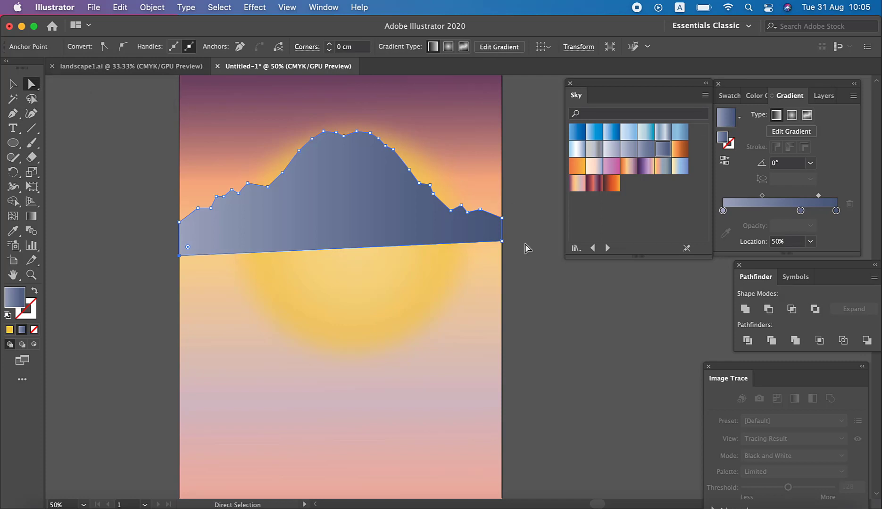
click(503, 242)
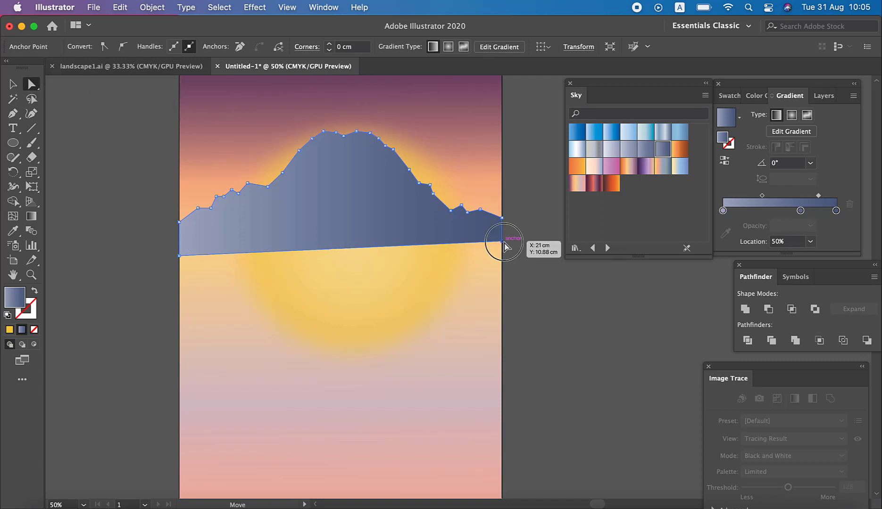
drag(503, 245, 503, 249)
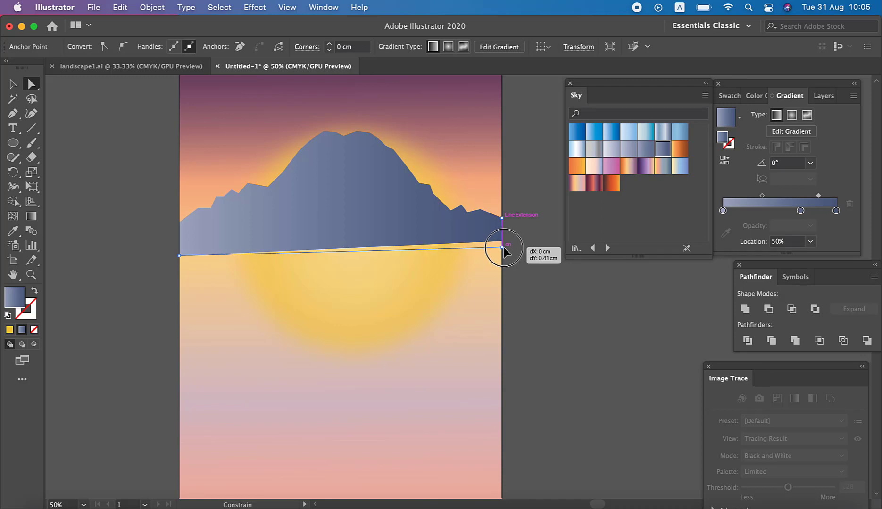
drag(503, 247, 504, 247)
click(519, 251)
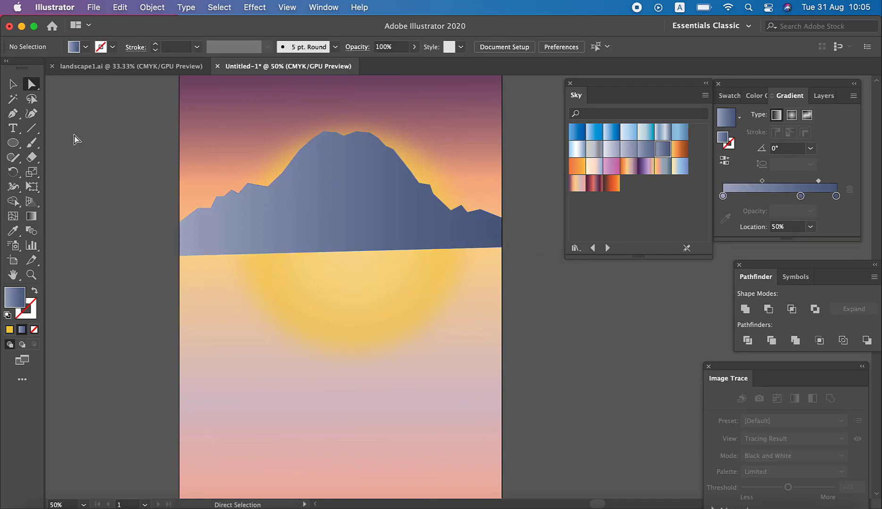
- Run the mountain's gradient vertically at -86.9°, pale at the peak, then view landscape1.ai
click(16, 88)
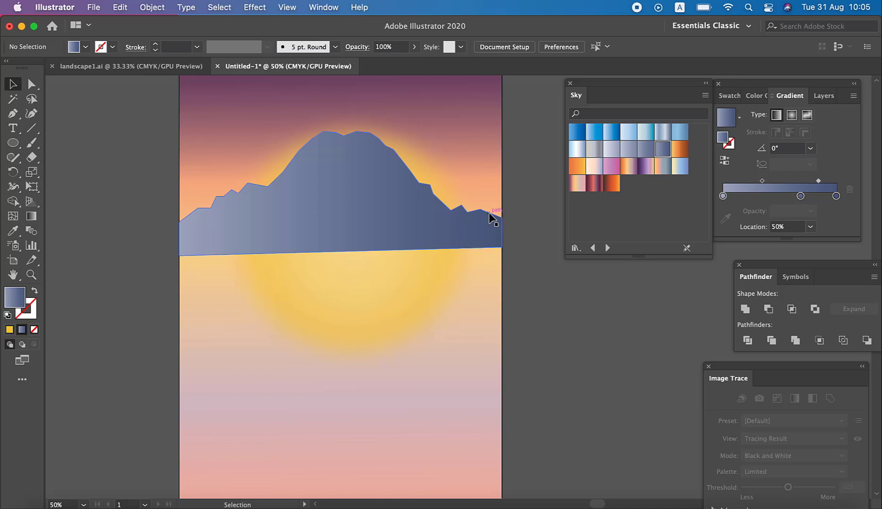
click(414, 226)
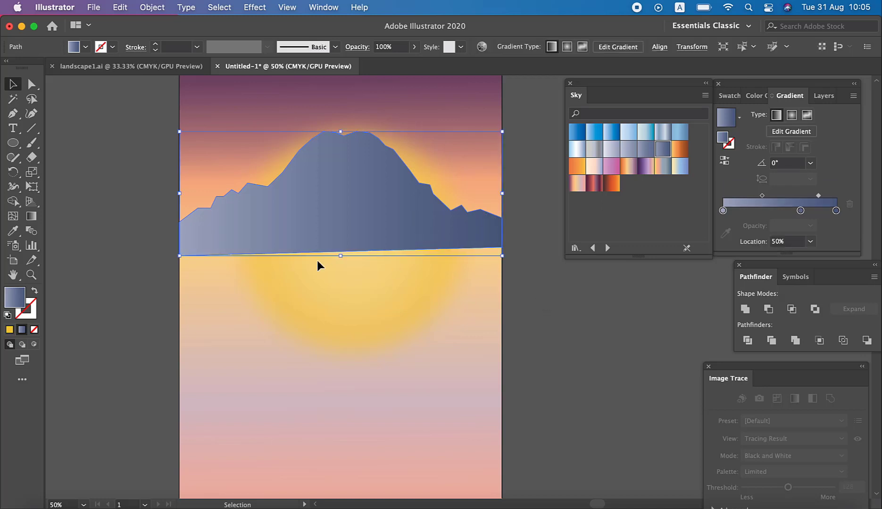
click(31, 217)
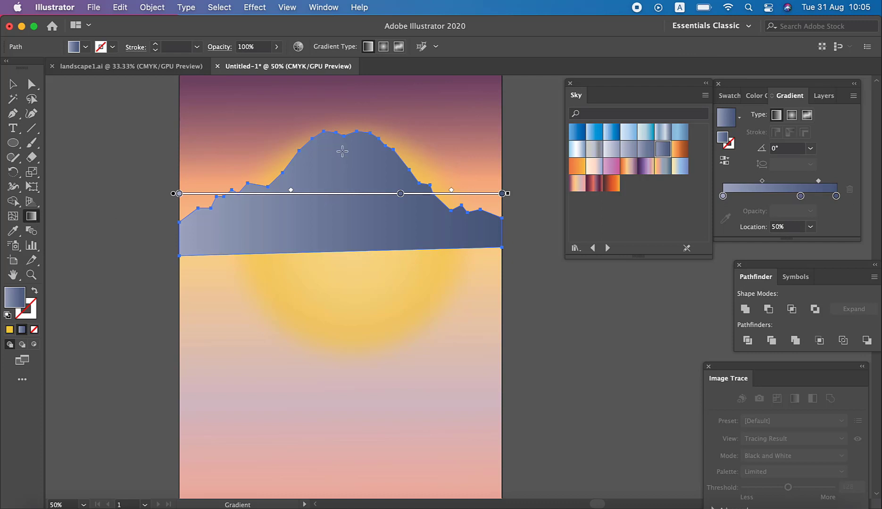
drag(341, 143, 346, 231)
click(13, 83)
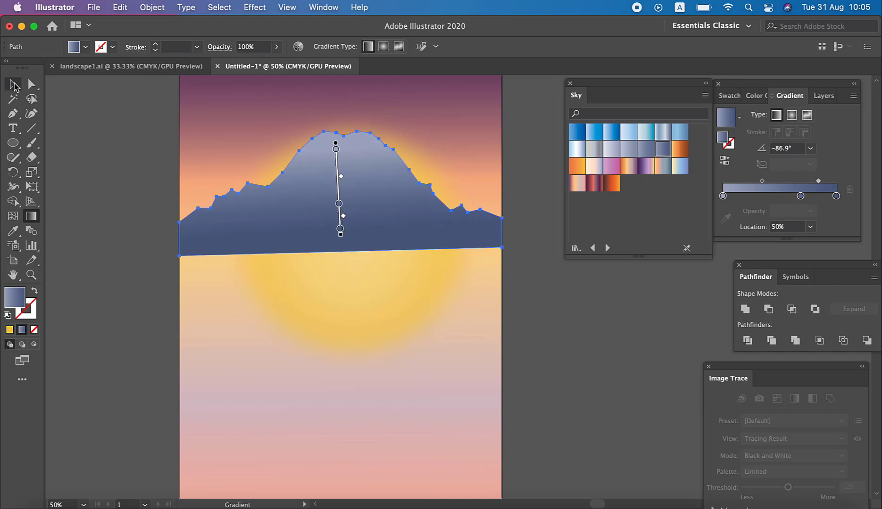
click(113, 115)
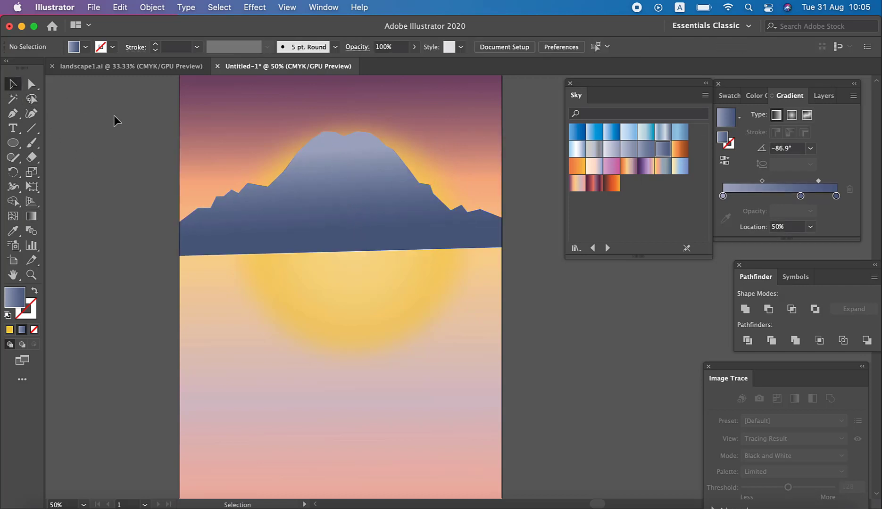
click(137, 66)
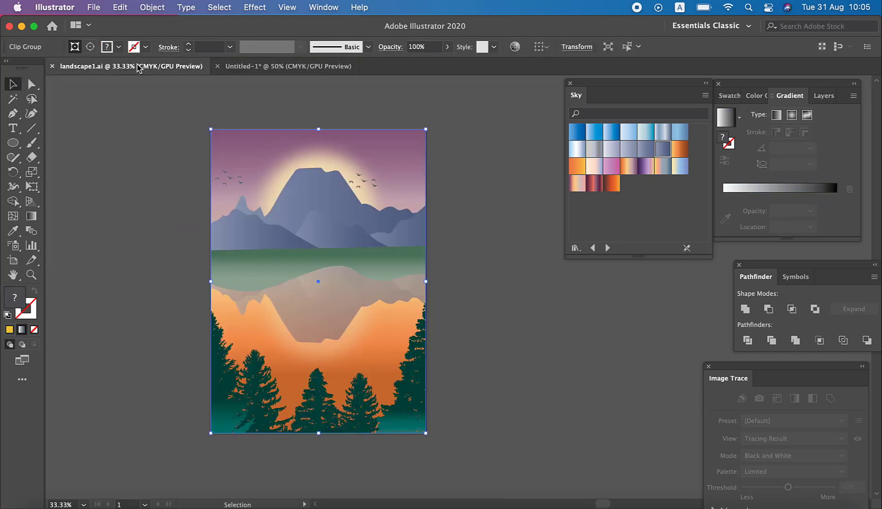
- Back in Untitled-1, outline the front mountain's base, jagged right ridge and summit
click(319, 70)
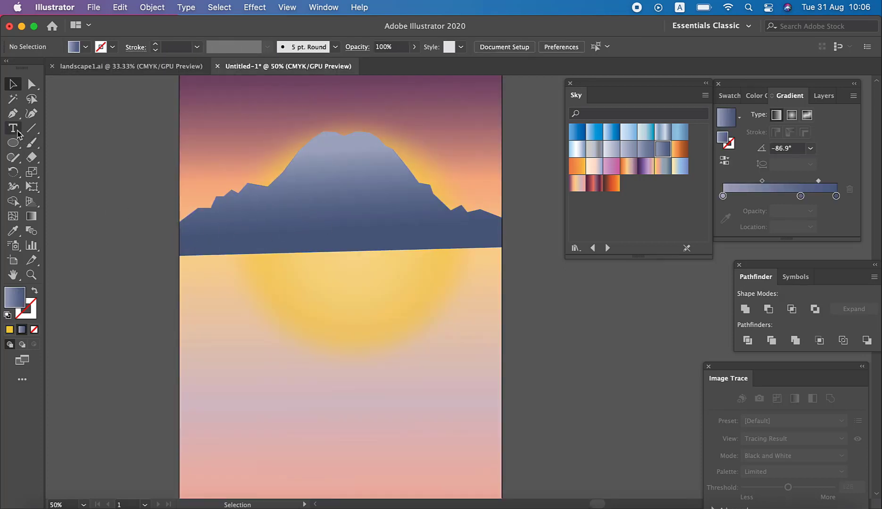
click(13, 113)
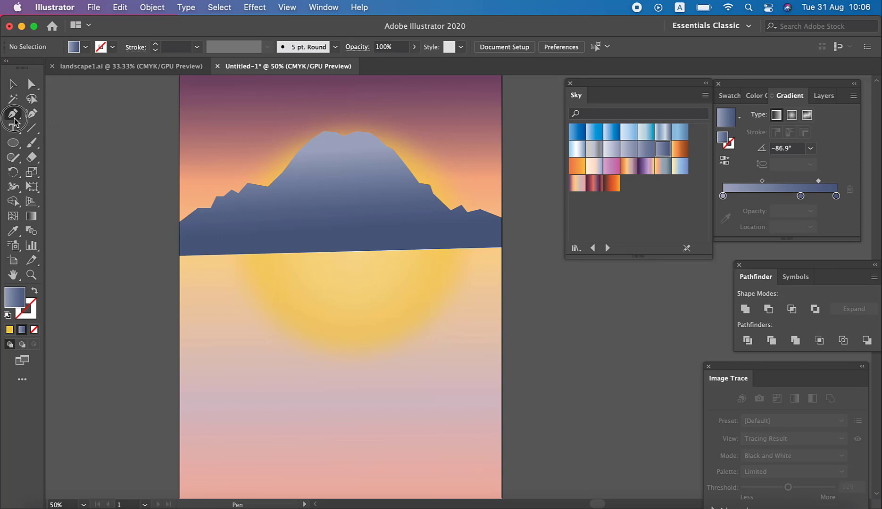
click(288, 268)
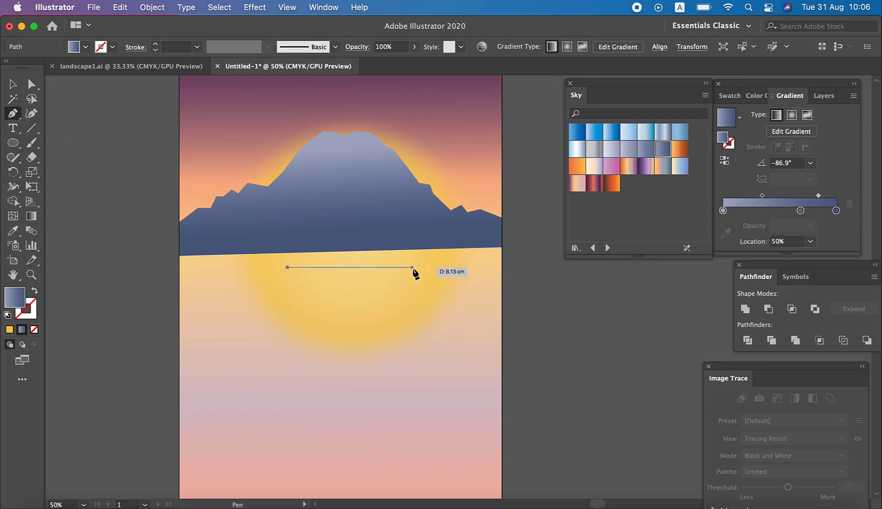
click(412, 267)
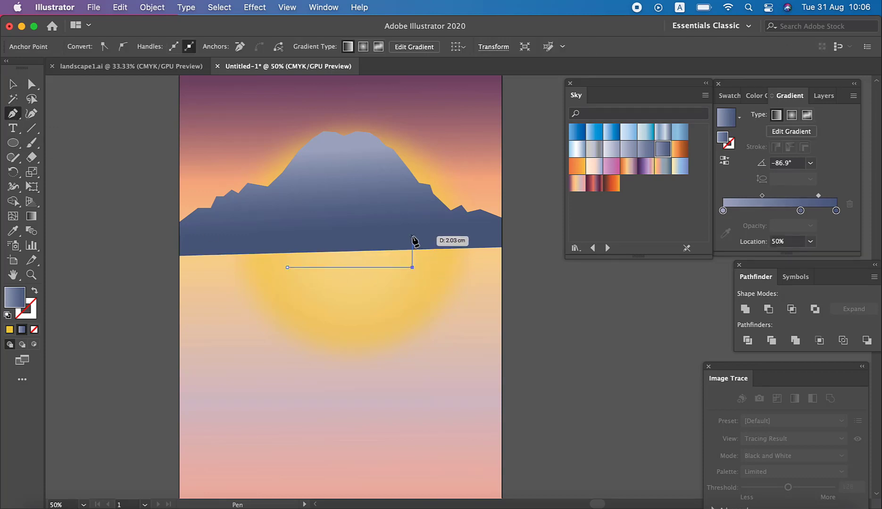
click(414, 232)
click(394, 202)
click(372, 210)
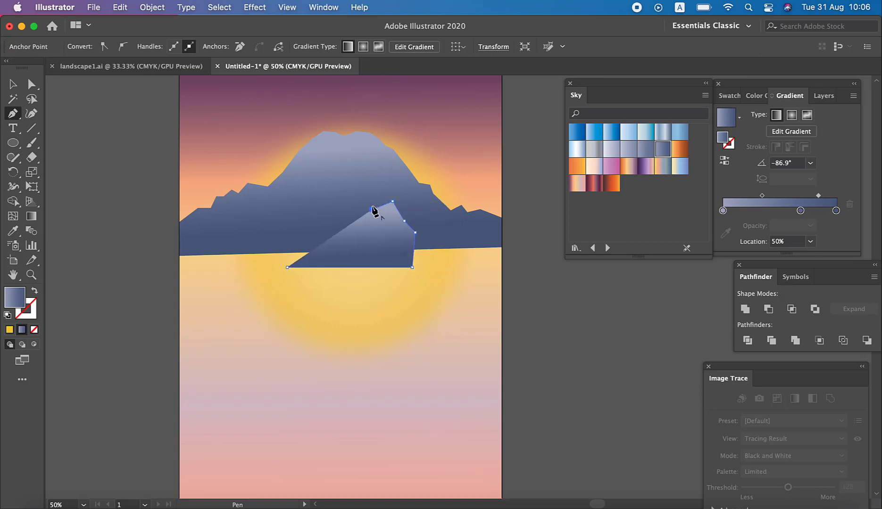
click(361, 182)
click(331, 176)
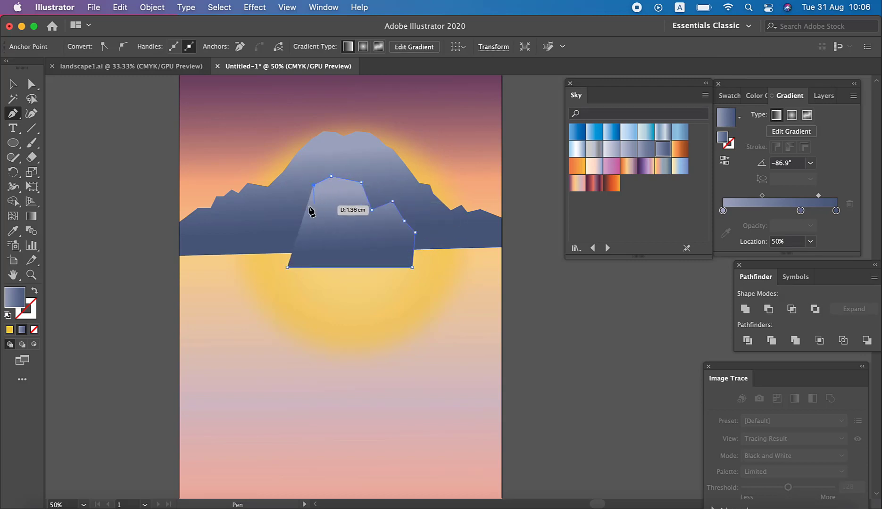
- Finish the front mountain's left slope, close the shape, and compare it with landscape1.ai
click(293, 203)
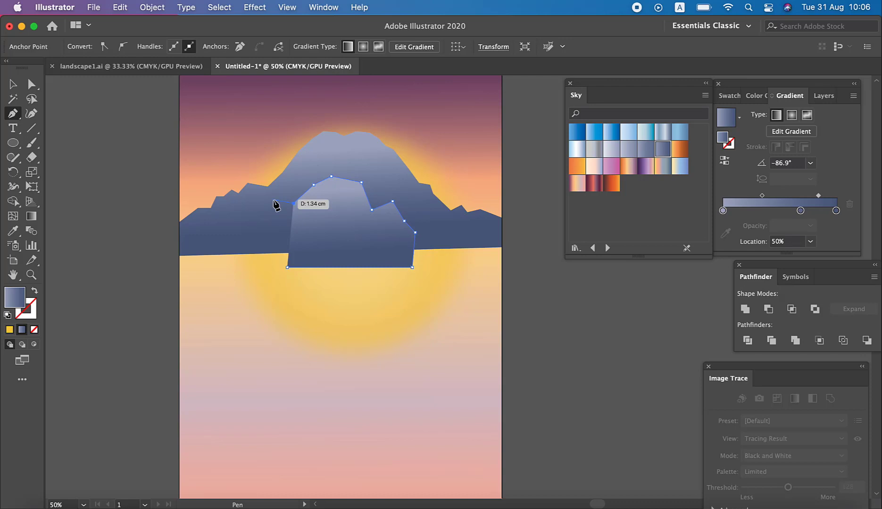
click(273, 200)
click(258, 216)
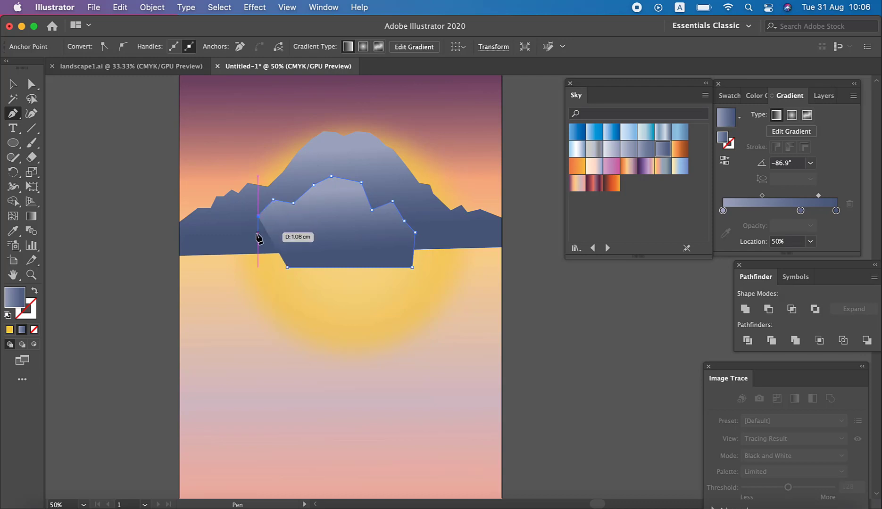
click(252, 267)
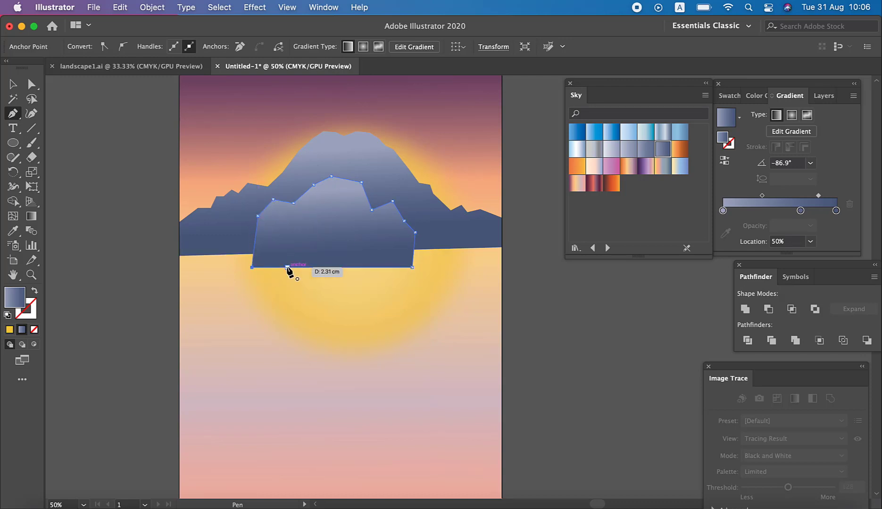
click(287, 267)
click(130, 68)
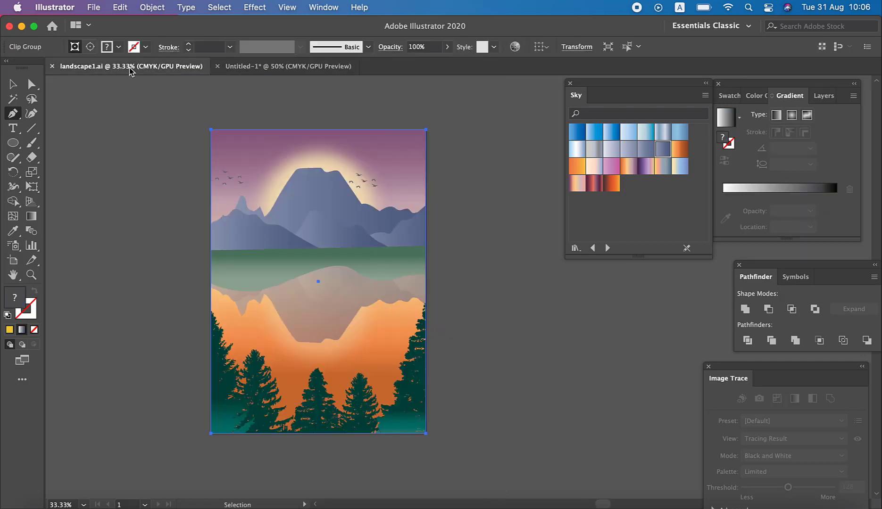
click(264, 74)
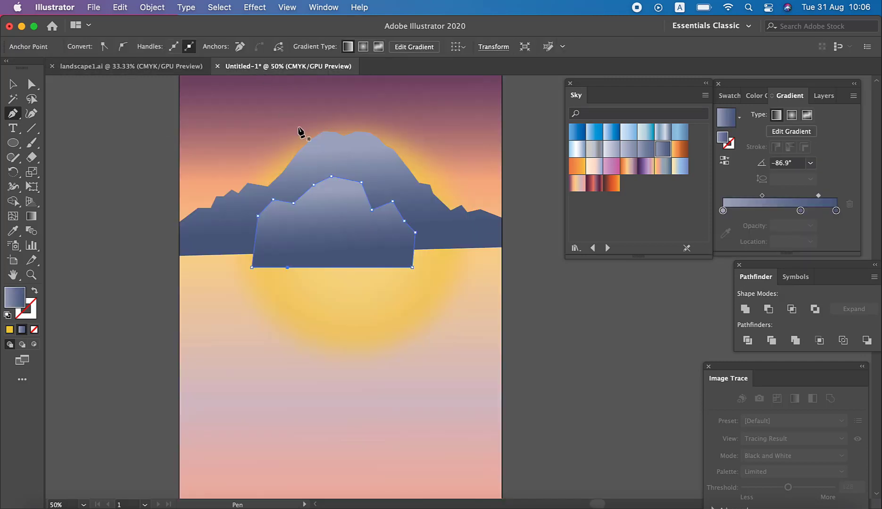
click(13, 84)
click(127, 133)
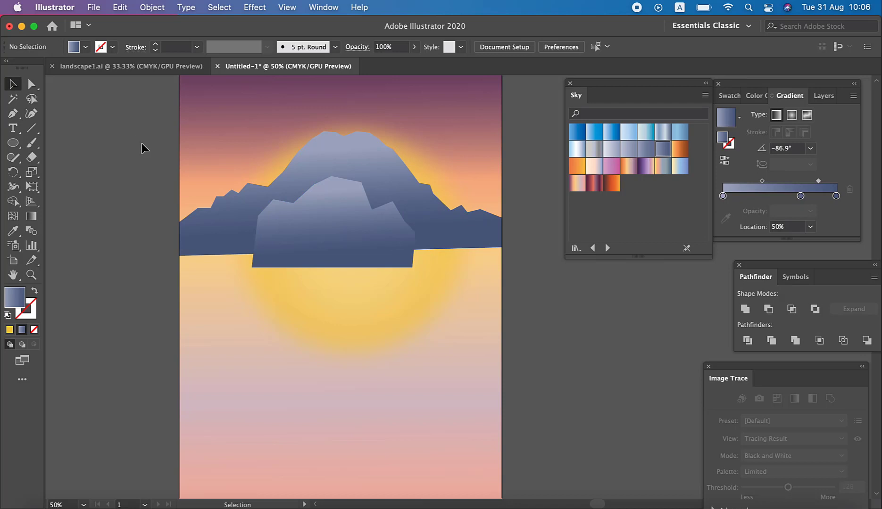
- Nudge the front mountain slightly right, checking it against the landscape1.ai reference
drag(327, 228, 338, 228)
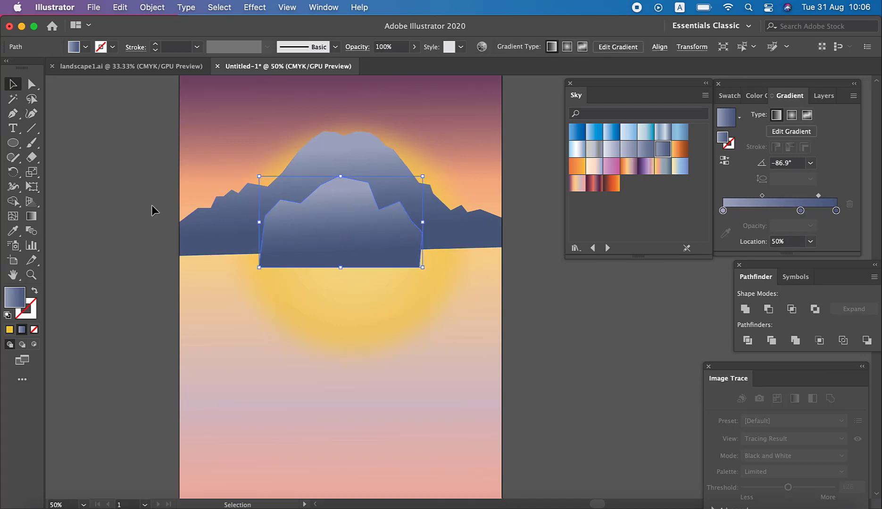
click(164, 70)
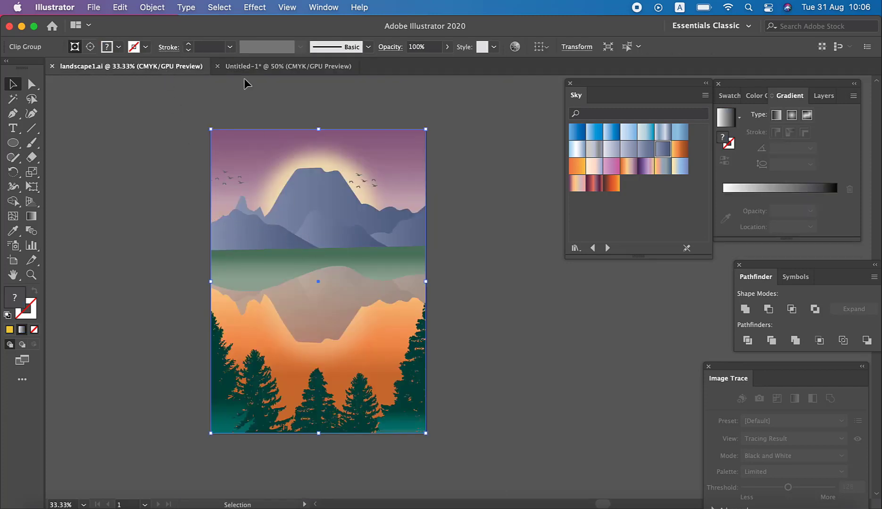
click(257, 66)
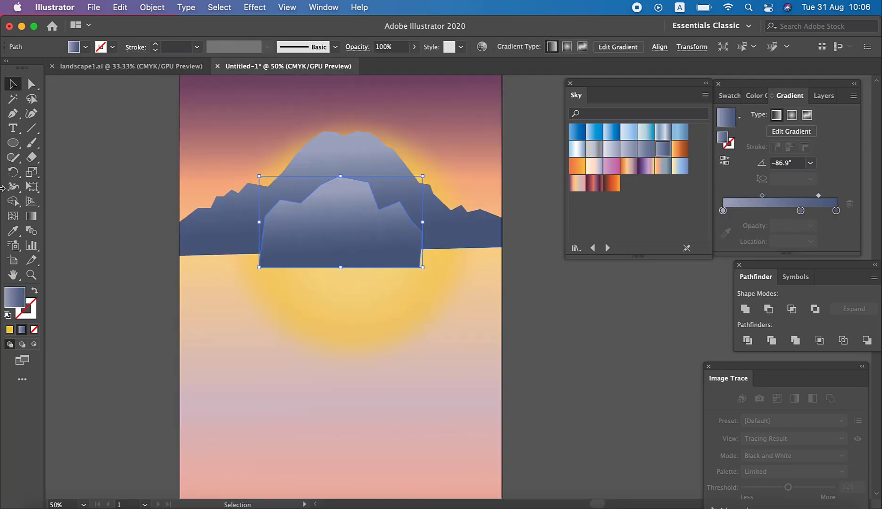
- Give the front mountain a vertical -87.1° gradient, pale at the top and dark at the base
click(31, 216)
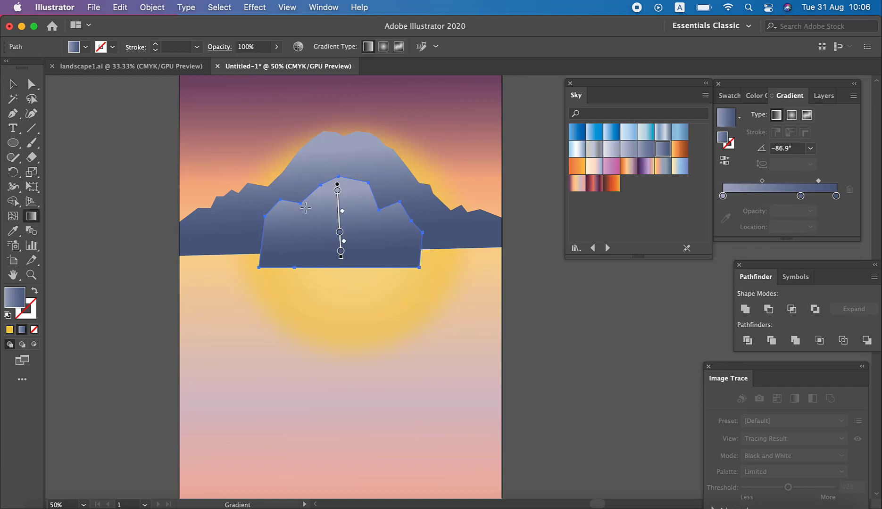
mouse_move(306, 199)
mouse_down()
mouse_move(347, 272)
mouse_move(310, 260)
mouse_up()
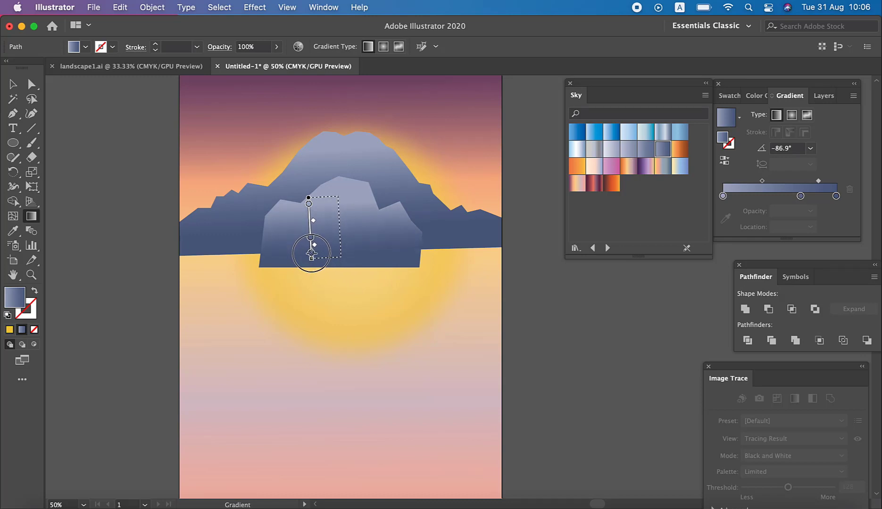
drag(310, 259, 311, 262)
click(13, 84)
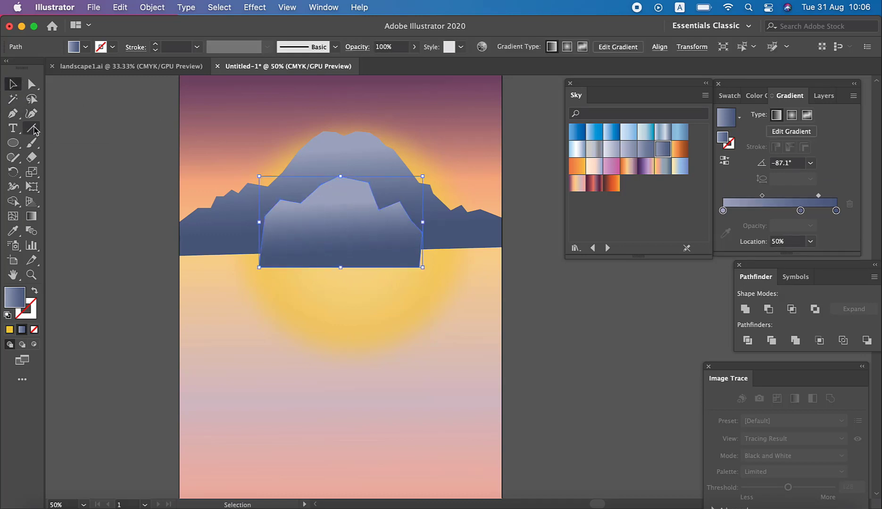
click(13, 158)
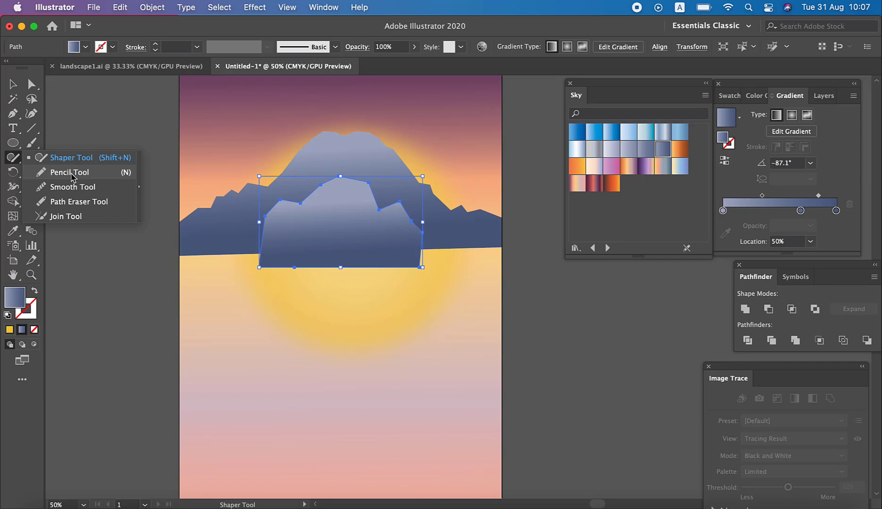
- Sketch a closed freehand hill shape on the left side of the artboard
click(71, 174)
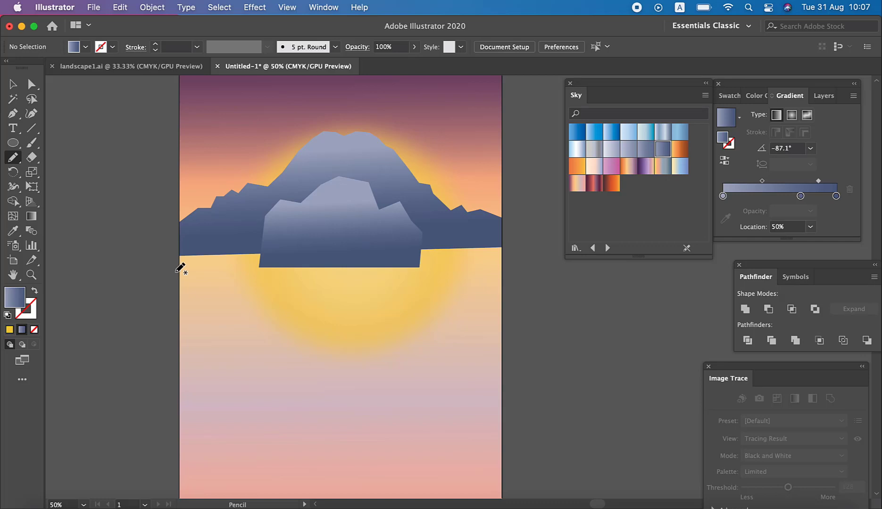
mouse_move(177, 271)
mouse_down()
mouse_move(200, 246)
mouse_move(301, 186)
mouse_move(364, 267)
mouse_move(177, 267)
mouse_up()
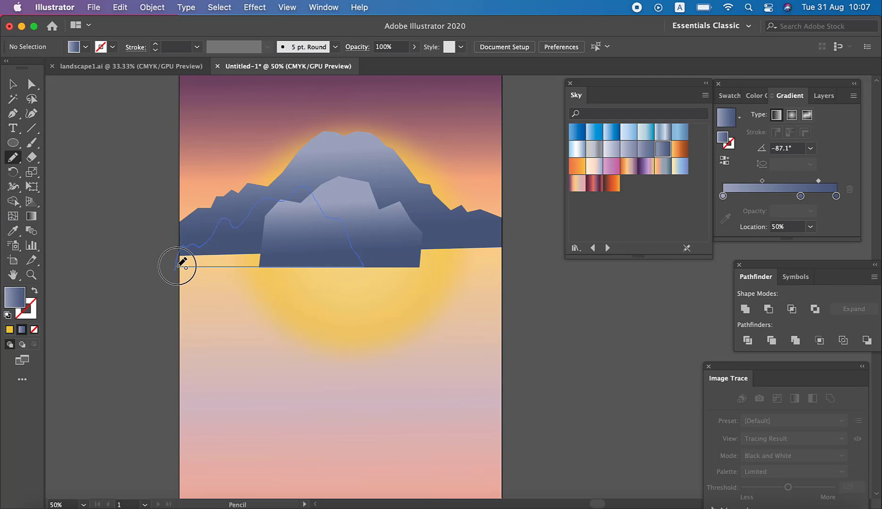
drag(178, 268, 174, 271)
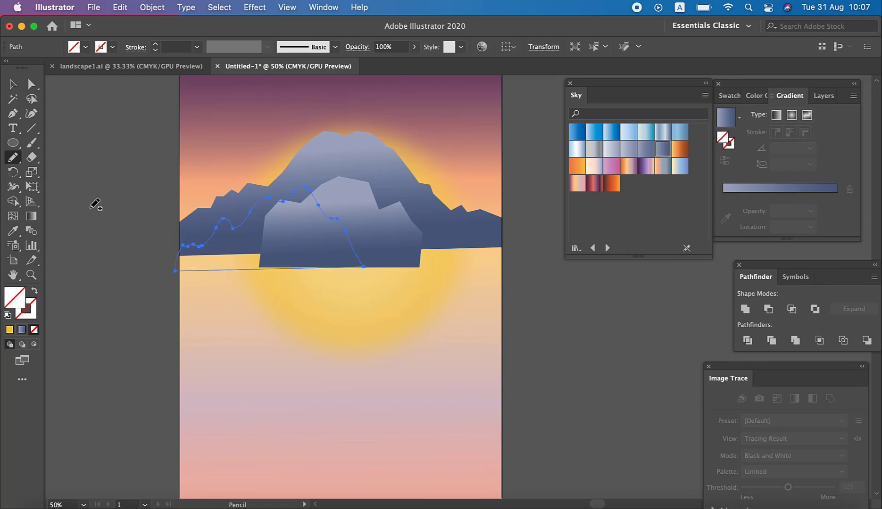
- Fill the left hill with a bluish Sky gradient running top to bottom at -85.5°
click(662, 149)
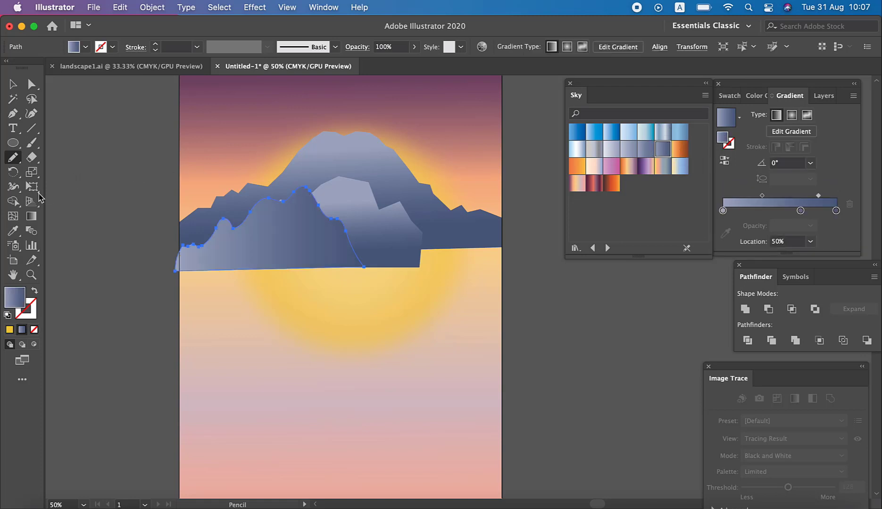
click(31, 216)
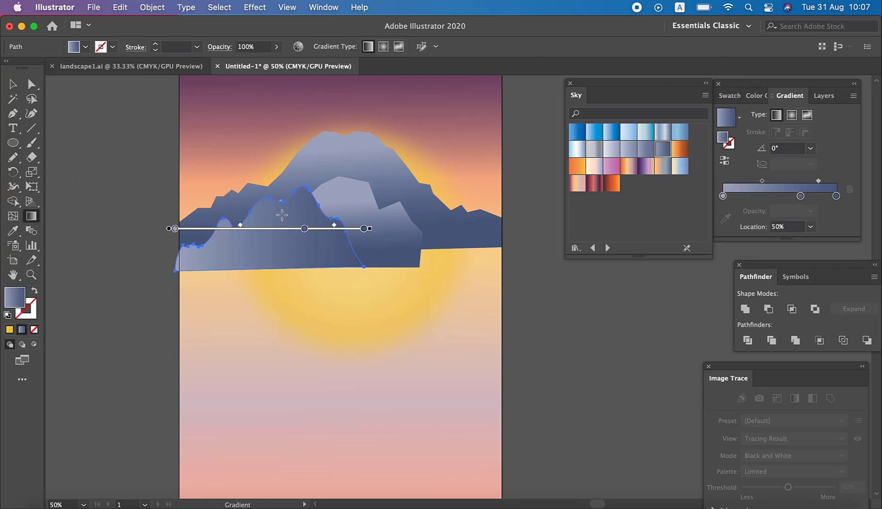
drag(281, 208, 283, 264)
mouse_move(282, 231)
mouse_down()
mouse_move(268, 226)
mouse_move(301, 267)
mouse_move(261, 272)
mouse_move(270, 271)
mouse_up()
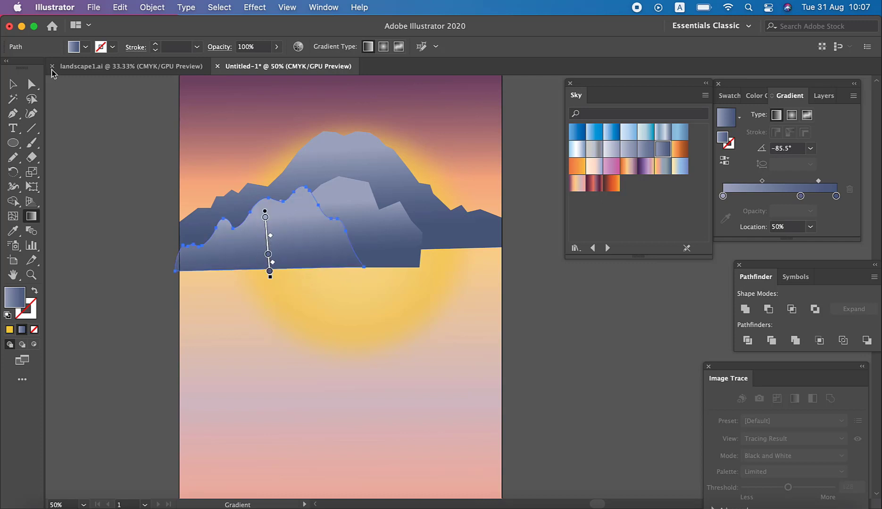
click(12, 82)
click(86, 86)
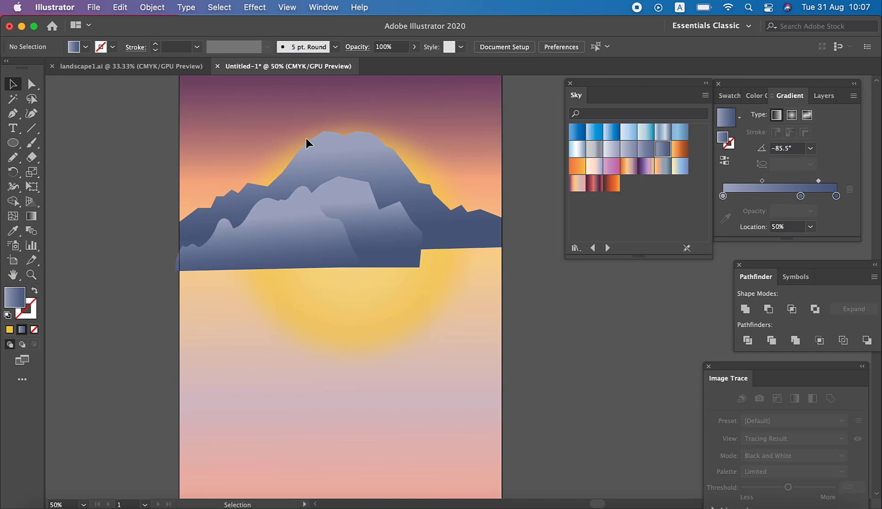
- Drag the middle mountain's top handle down so its peak sits lower
click(331, 239)
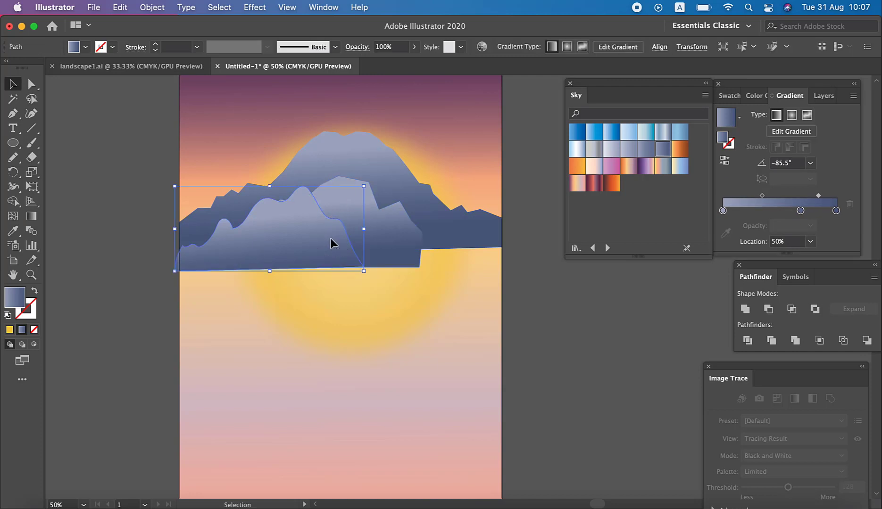
click(339, 187)
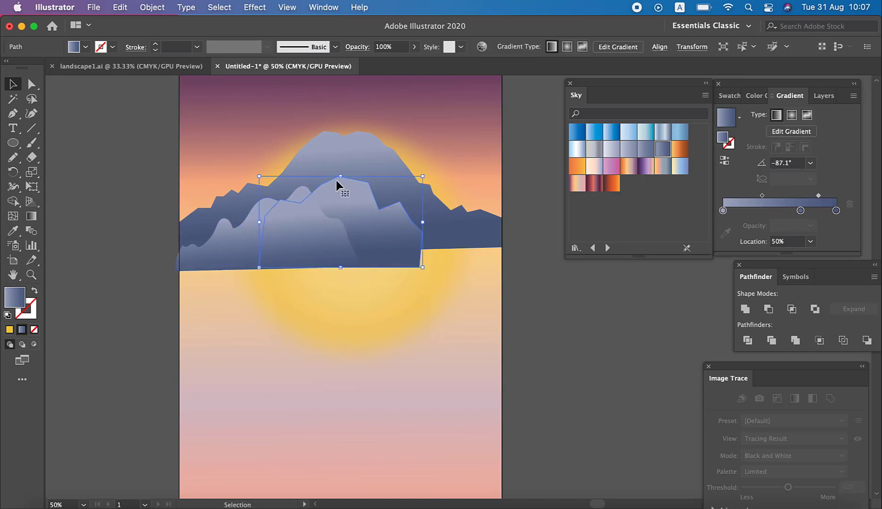
drag(340, 178, 340, 183)
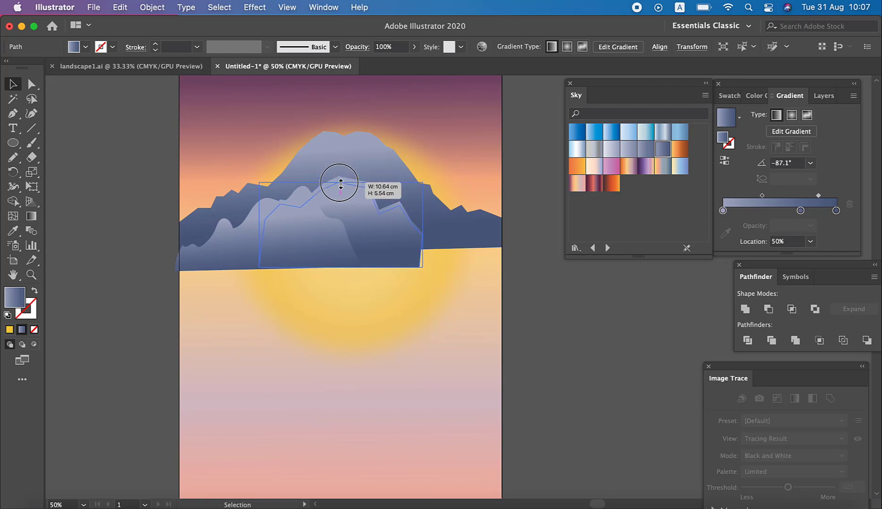
click(466, 262)
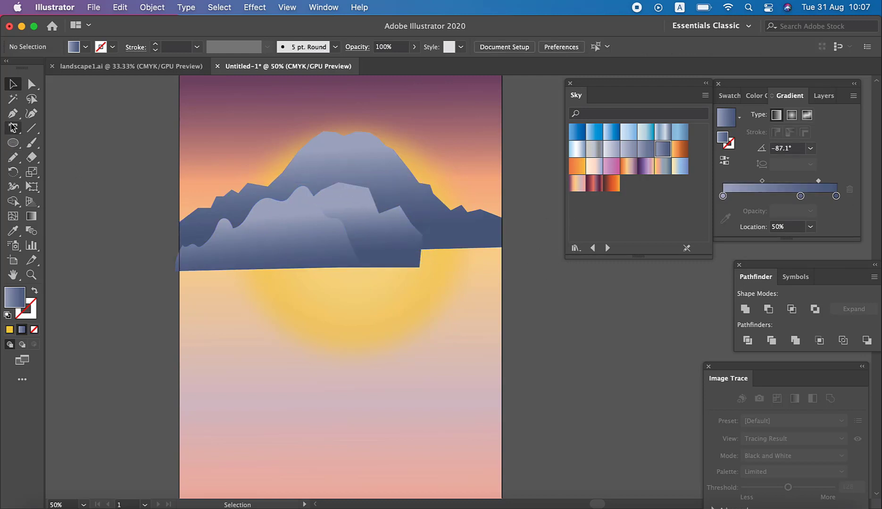
click(14, 159)
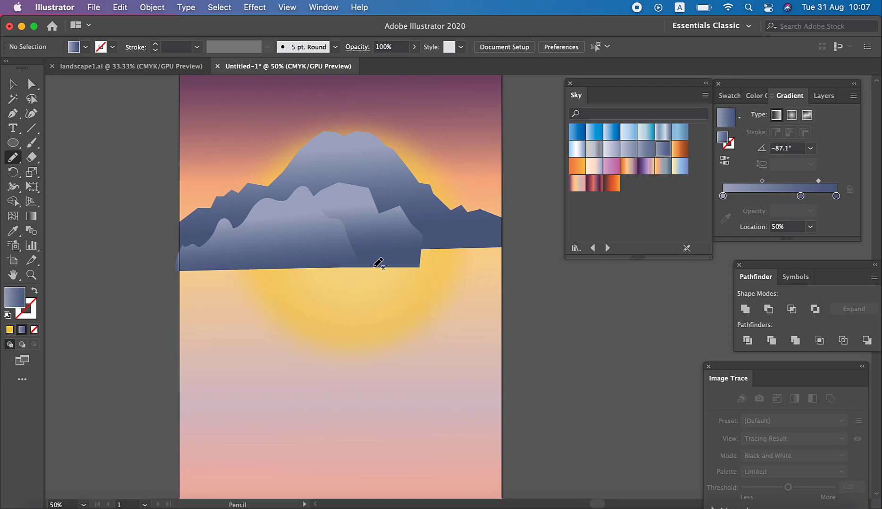
- Sketch a first right-mountain outline, fill it with the Sky gradient, then discard it
mouse_move(374, 267)
mouse_down()
mouse_move(539, 279)
mouse_move(517, 233)
mouse_move(450, 175)
mouse_move(360, 206)
mouse_move(337, 262)
mouse_move(381, 264)
mouse_up()
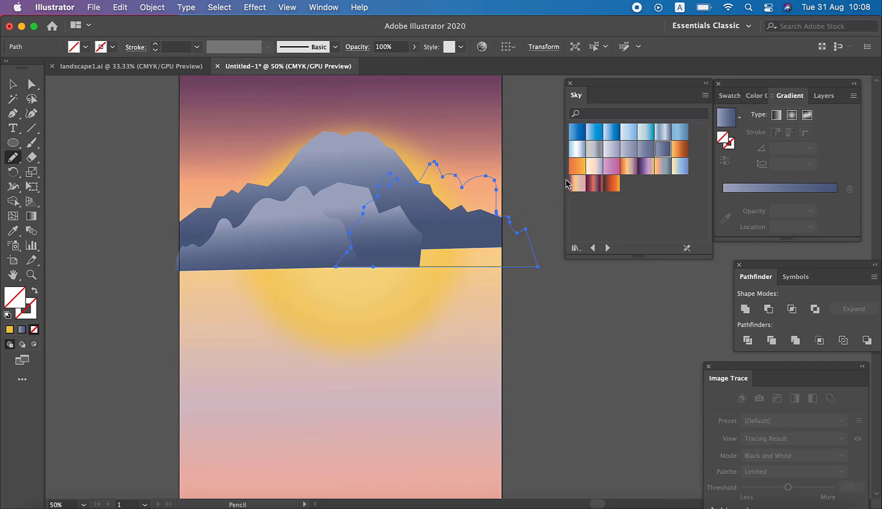
click(662, 150)
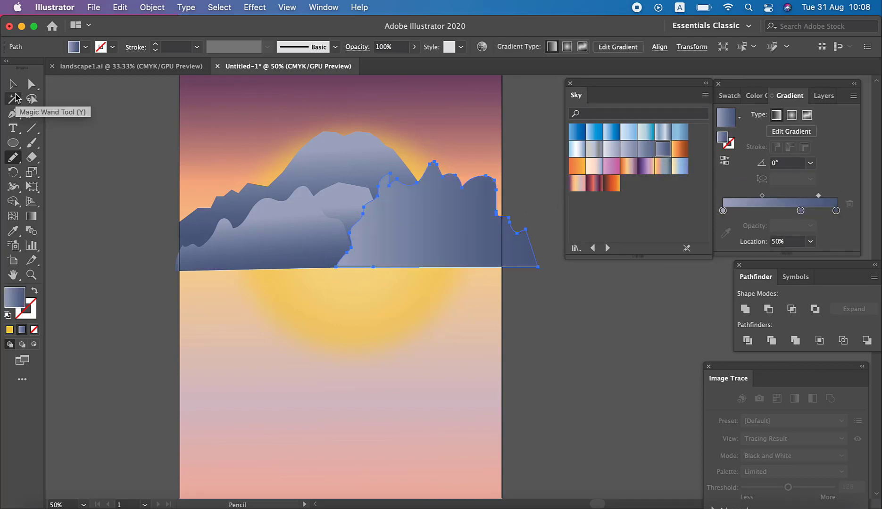
key(ctrl+shift+bracketleft)
key(ctrl+shift+a)
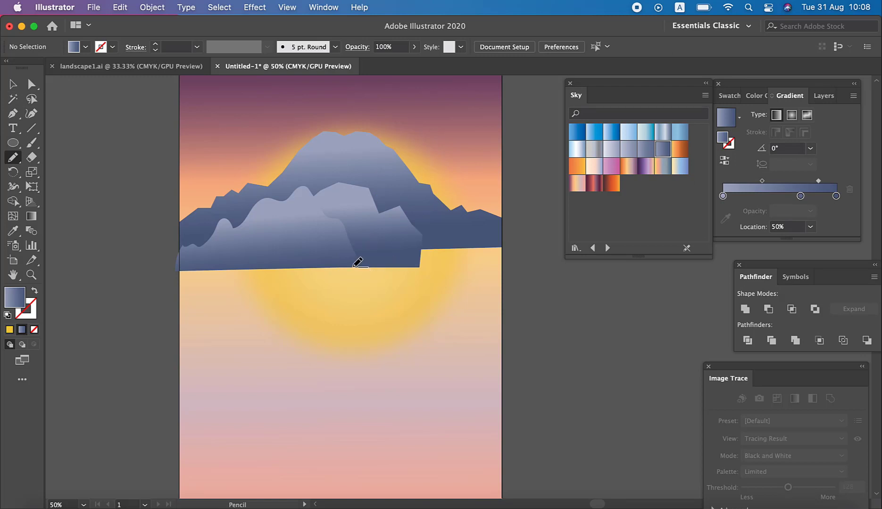
- Redraw the humped right mountain past the artboard edge with a vertical blue-lavender gradient
drag(351, 267, 523, 268)
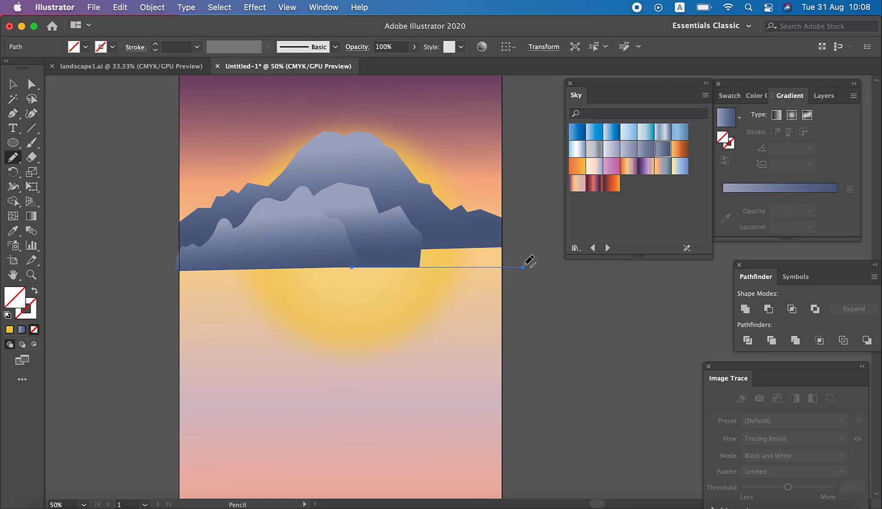
mouse_move(523, 267)
mouse_down()
mouse_move(358, 267)
mouse_move(509, 236)
mouse_move(472, 222)
mouse_move(457, 198)
mouse_up()
mouse_move(442, 176)
mouse_down()
mouse_move(380, 210)
mouse_move(352, 262)
mouse_up()
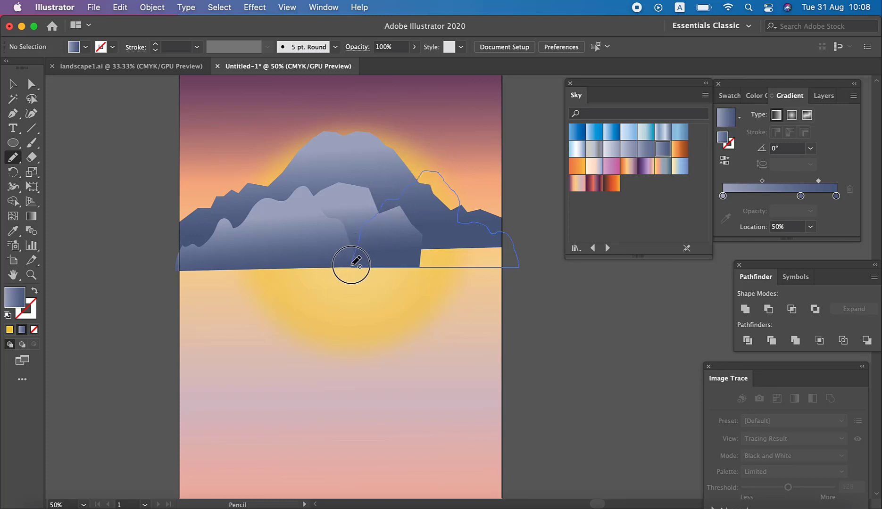
drag(353, 262, 352, 262)
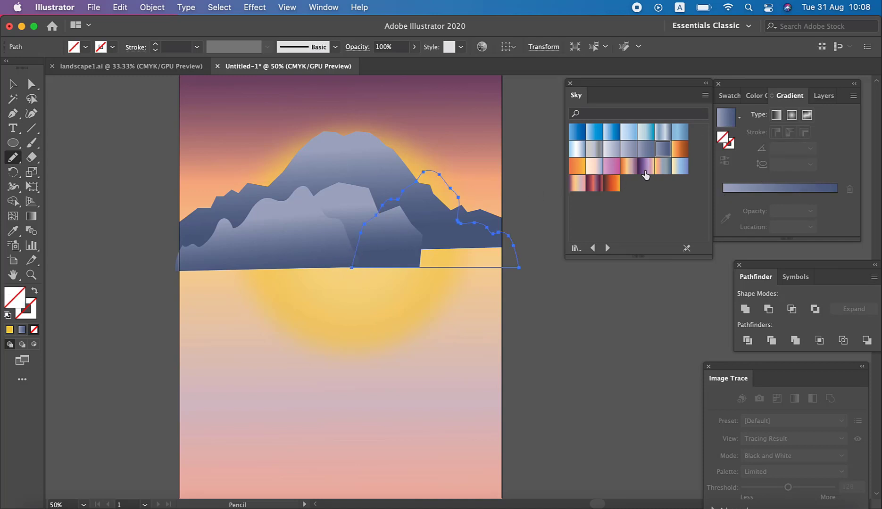
click(664, 151)
click(31, 216)
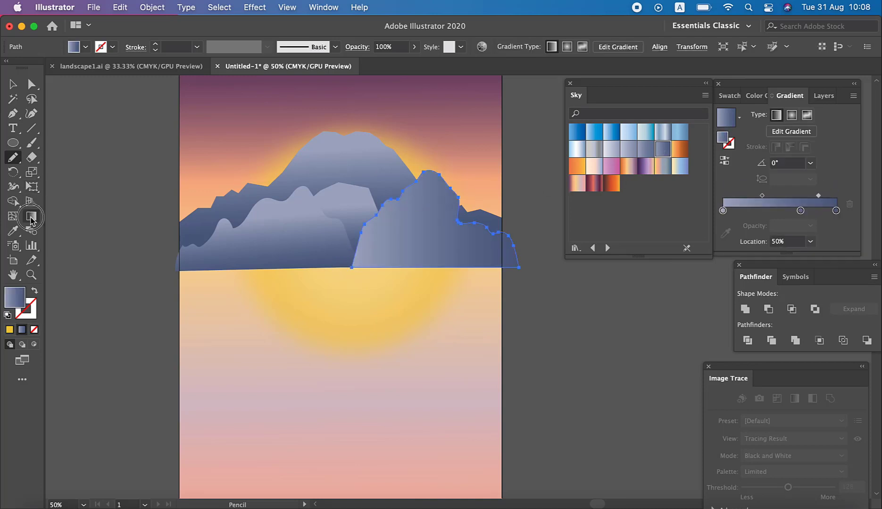
drag(434, 184, 434, 248)
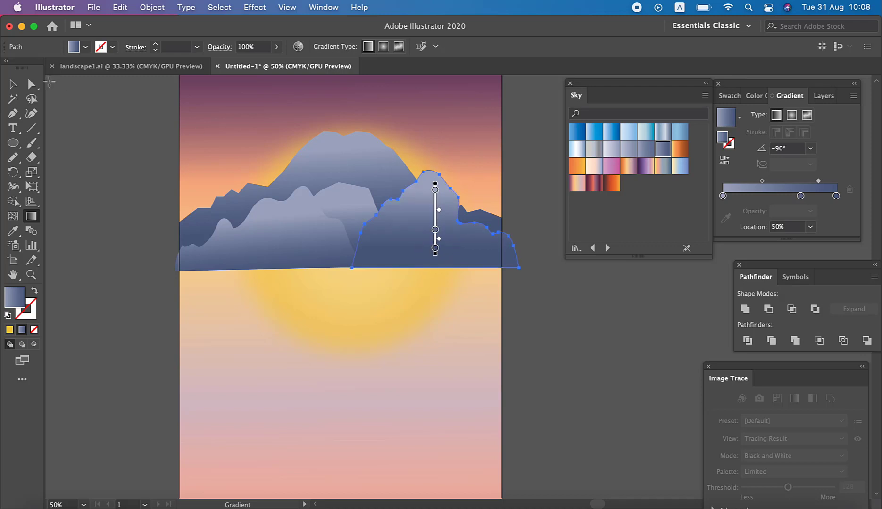
- Resize the middle mountain to 10.64 × 6.32 cm
click(12, 84)
mouse_move(344, 188)
mouse_down()
mouse_move(363, 191)
mouse_move(347, 171)
mouse_up()
click(510, 111)
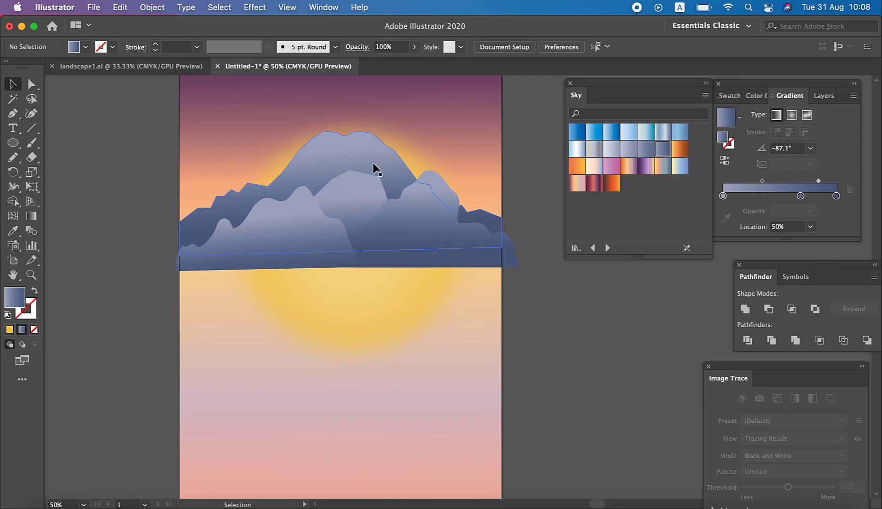
- Unlock the sun Ellipse in Layers, raise it behind the mountains, relock it, and view landscape1.ai
click(817, 98)
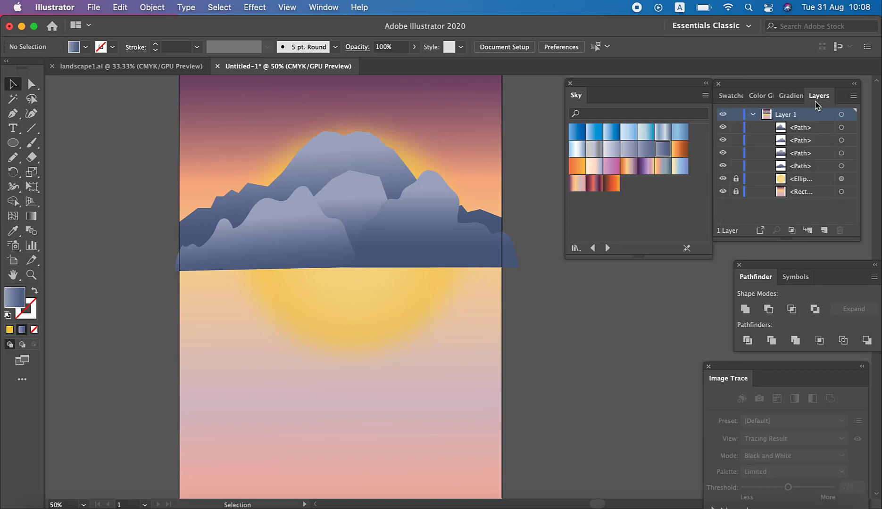
click(799, 180)
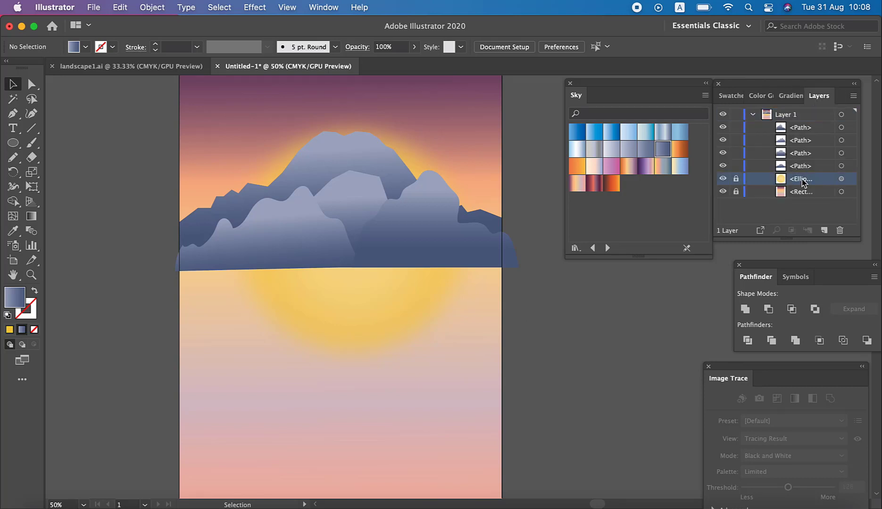
click(736, 178)
drag(378, 318, 372, 283)
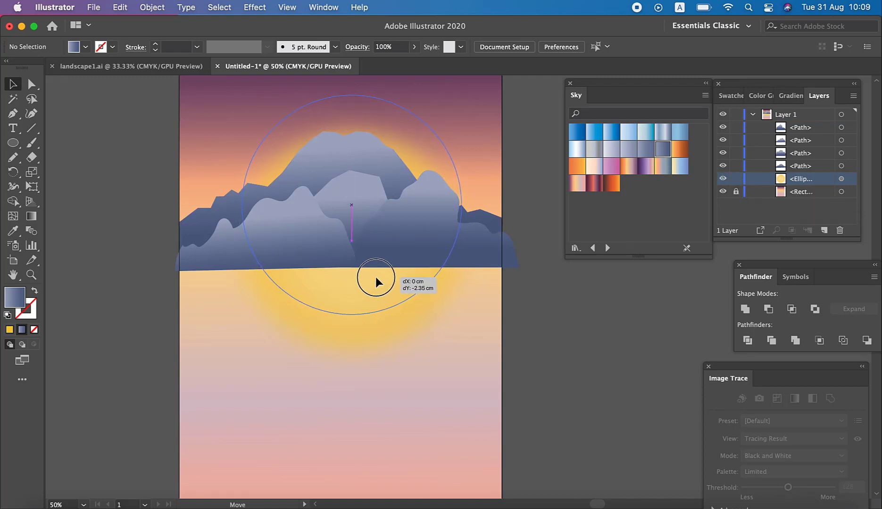
drag(372, 282, 375, 277)
drag(533, 269, 535, 308)
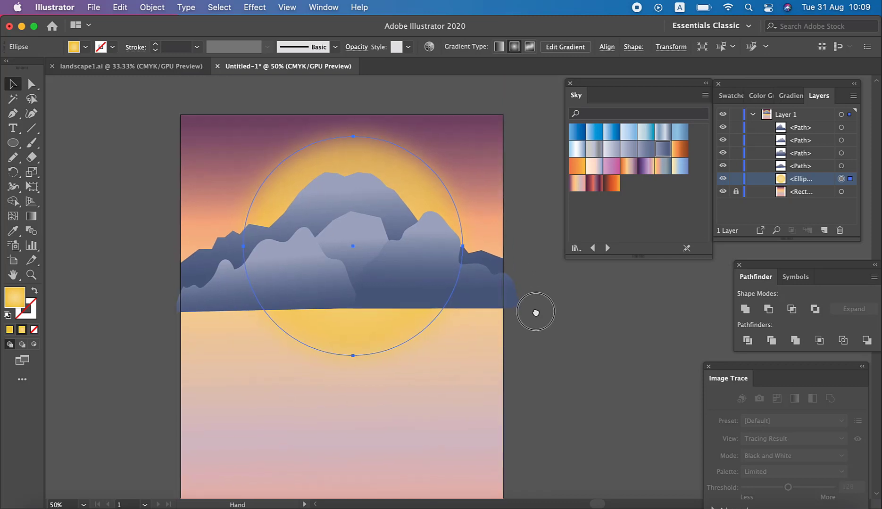
click(736, 179)
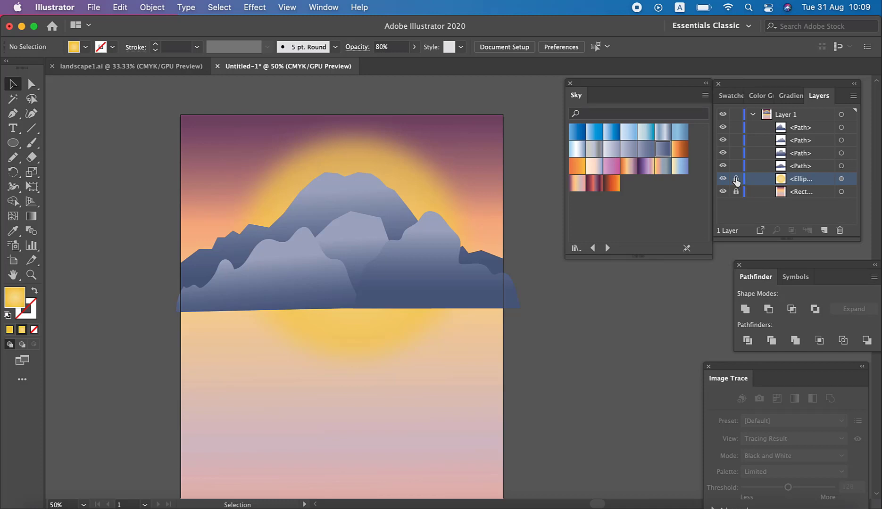
click(163, 67)
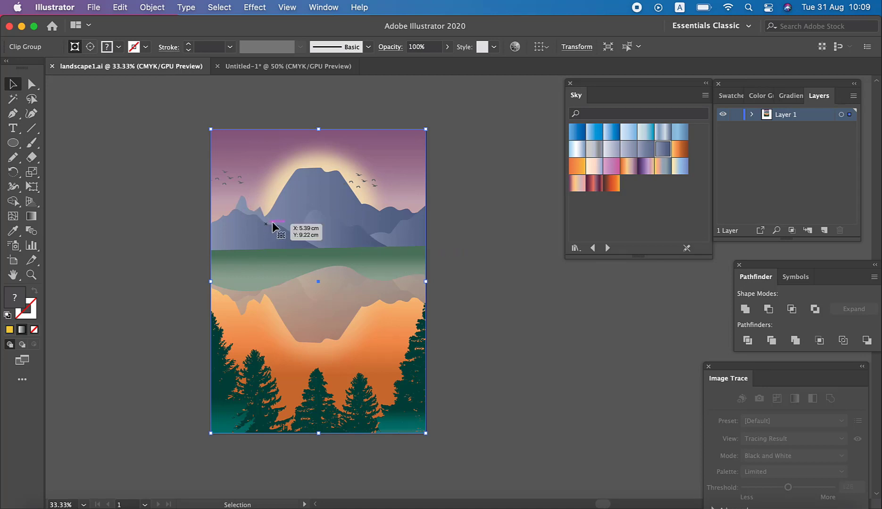
- Back in Untitled-1, marquee-select the four mountain shapes and group them
click(279, 67)
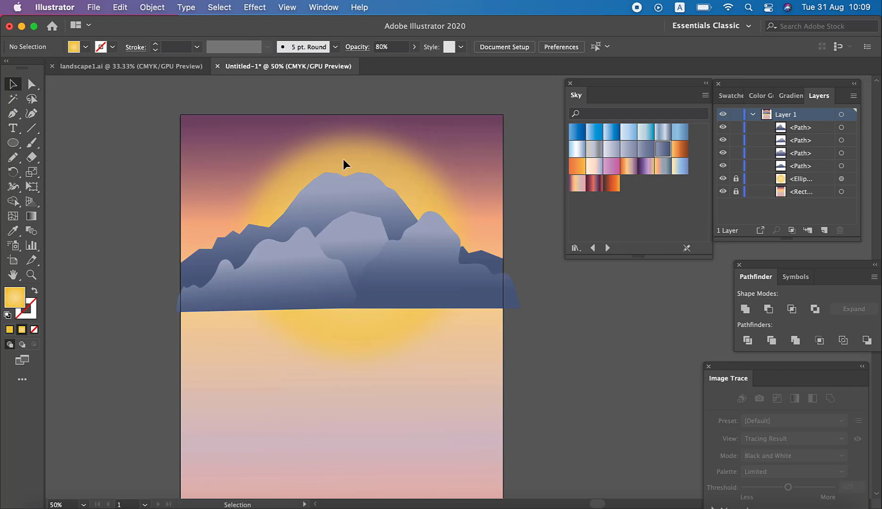
drag(159, 182, 532, 274)
drag(562, 306, 561, 306)
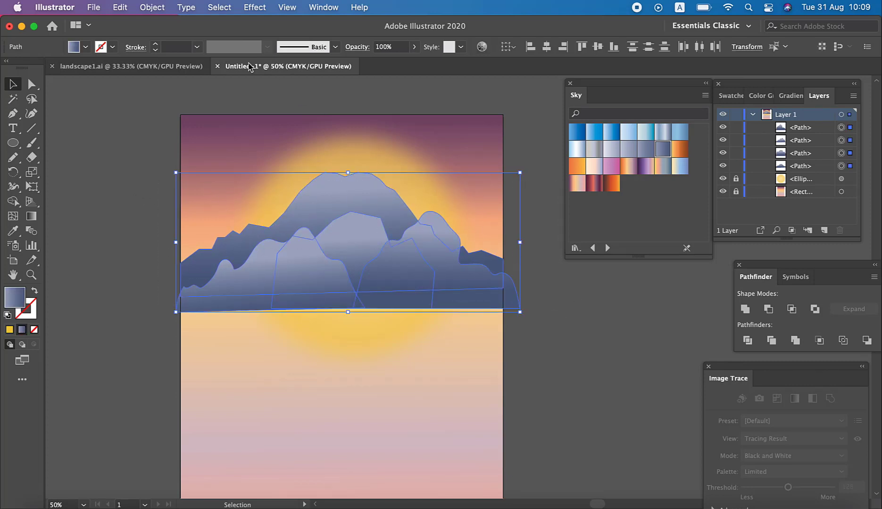
click(152, 7)
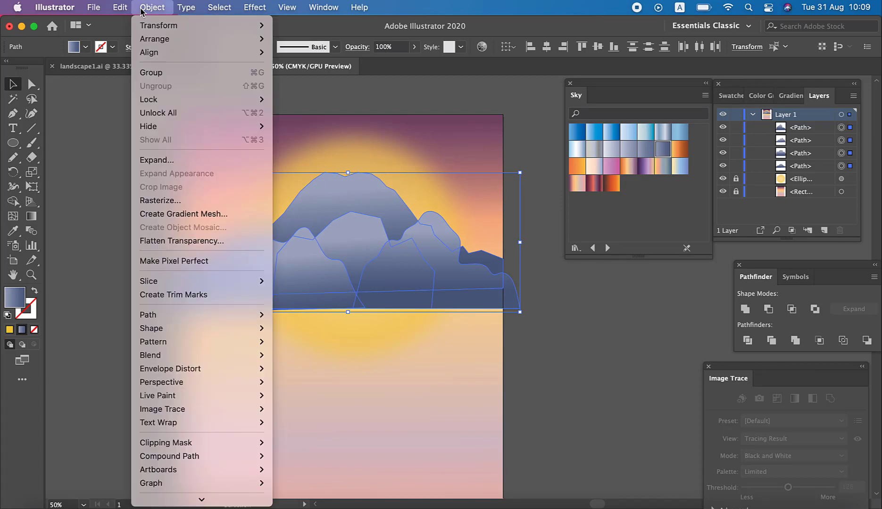
click(162, 72)
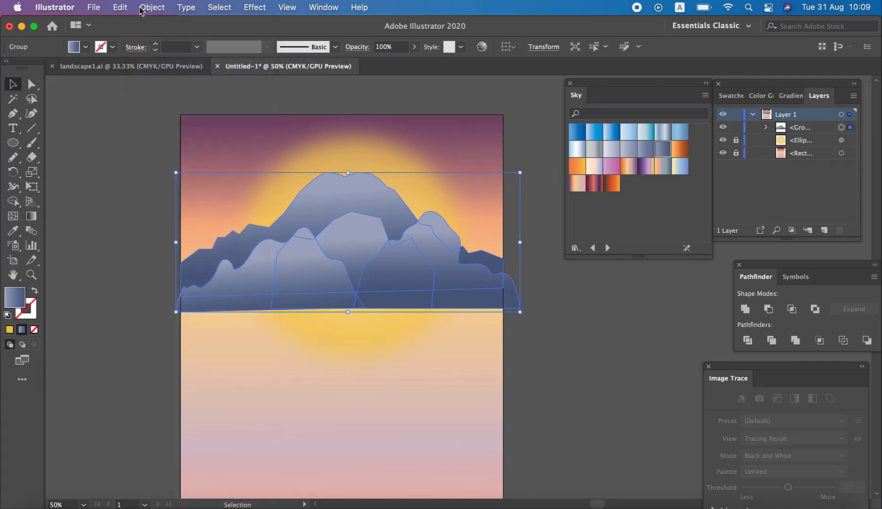
- Copy the mountain group to the clipboard
click(124, 7)
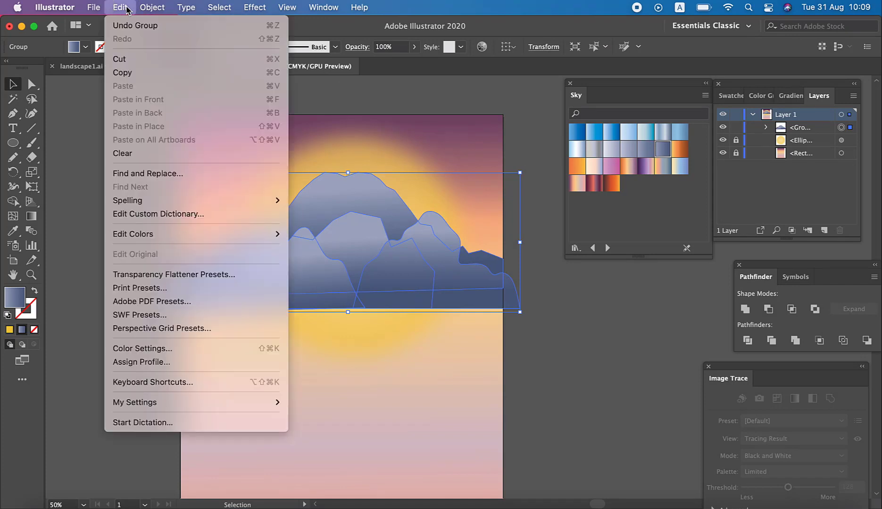
click(123, 73)
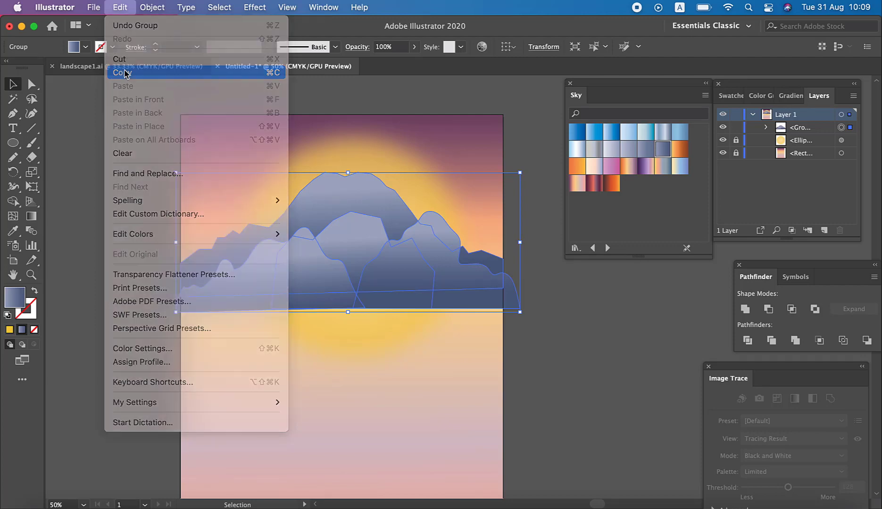
click(125, 8)
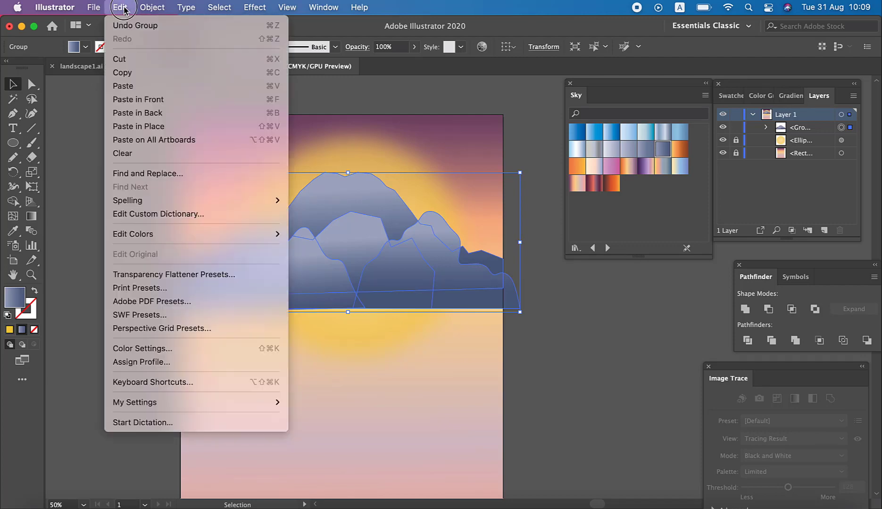
- Paste a mountain copy, rotate it 180° and move it below the original mountains
click(123, 86)
mouse_move(398, 221)
mouse_down()
mouse_move(504, 266)
mouse_move(419, 271)
mouse_up()
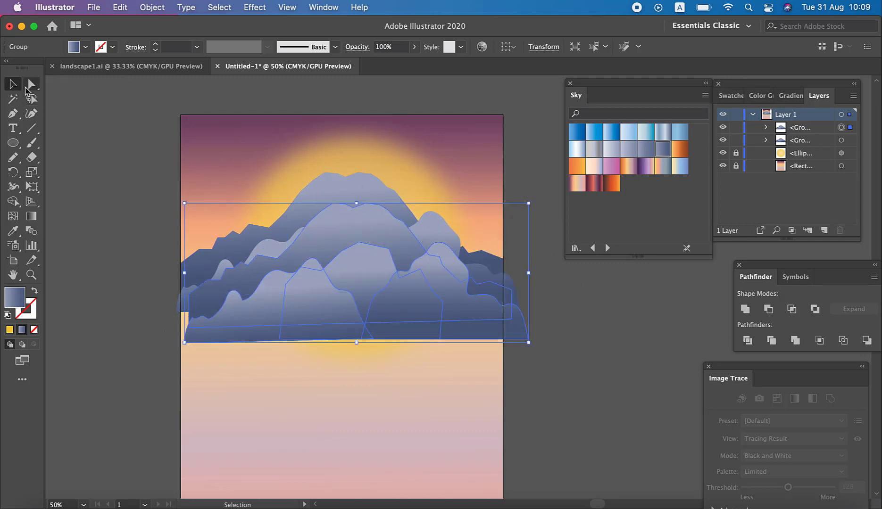
drag(535, 203, 122, 309)
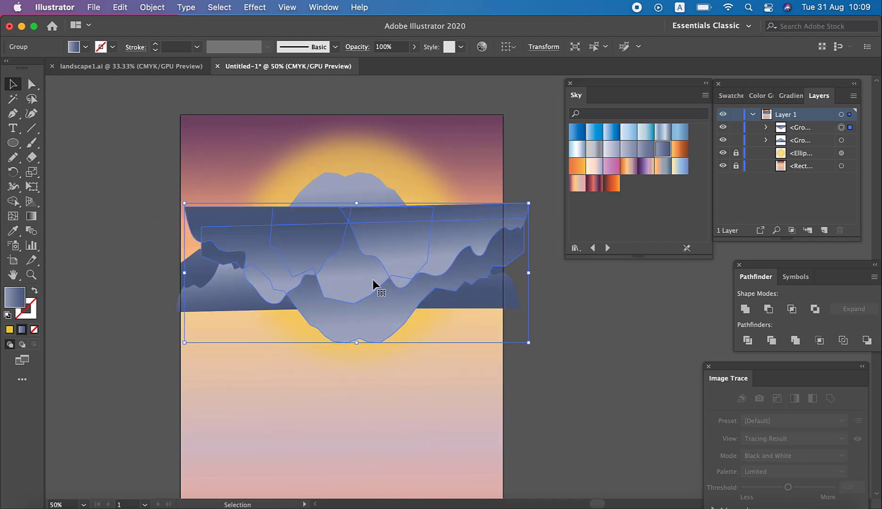
drag(372, 286, 363, 380)
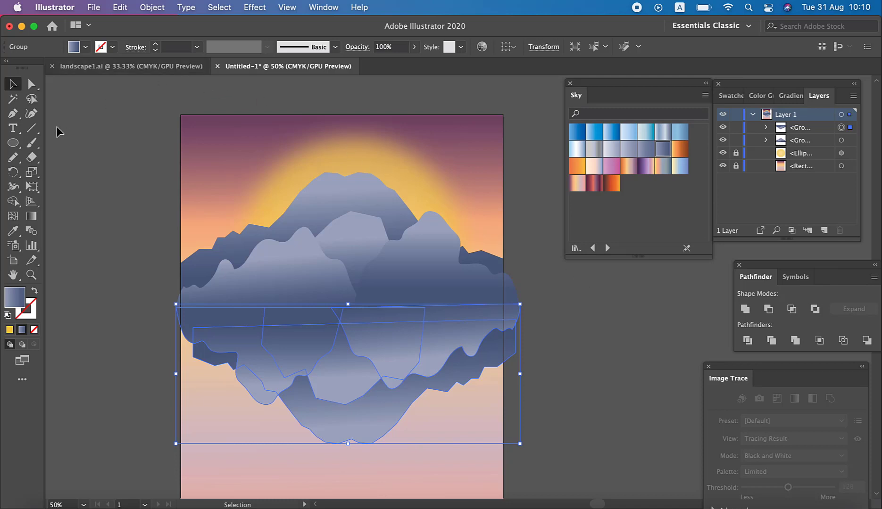
click(14, 173)
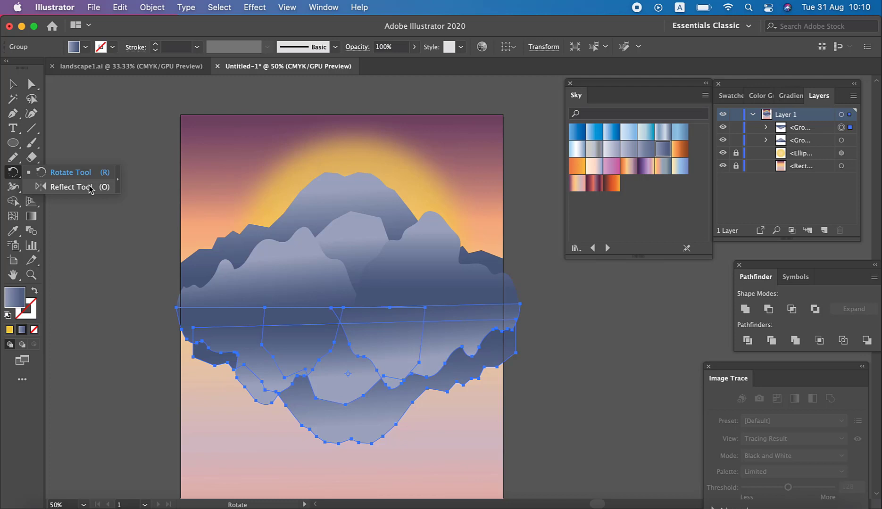
- Mirror the upside-down mountains across the vertical axis with the Reflect tool
click(71, 187)
double_click(14, 172)
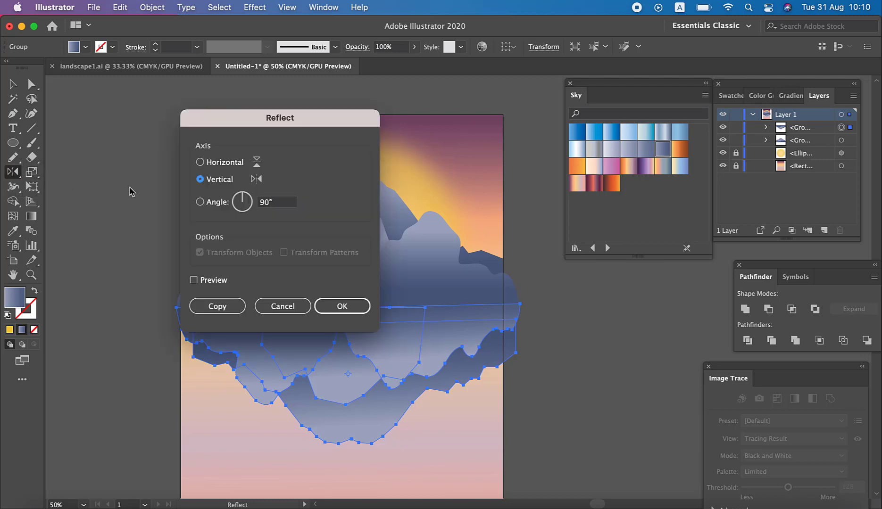
click(336, 309)
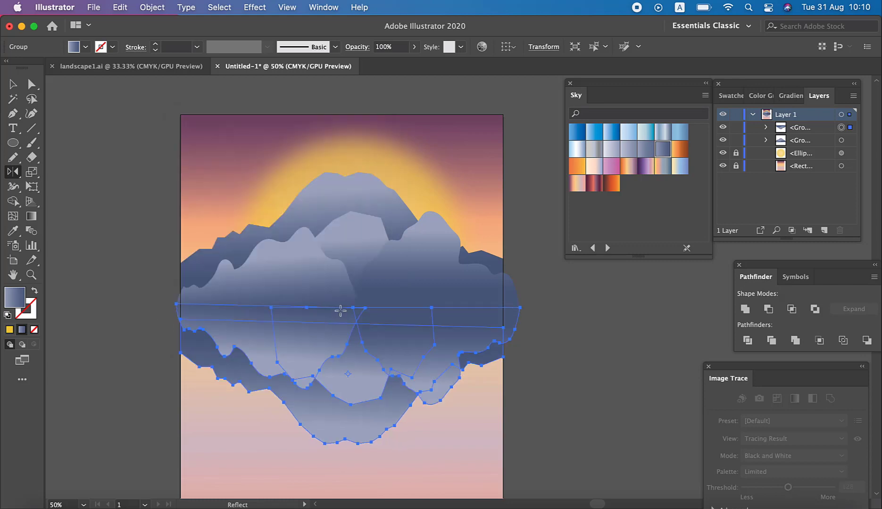
- Lower the reflection's opacity to 55%
click(414, 47)
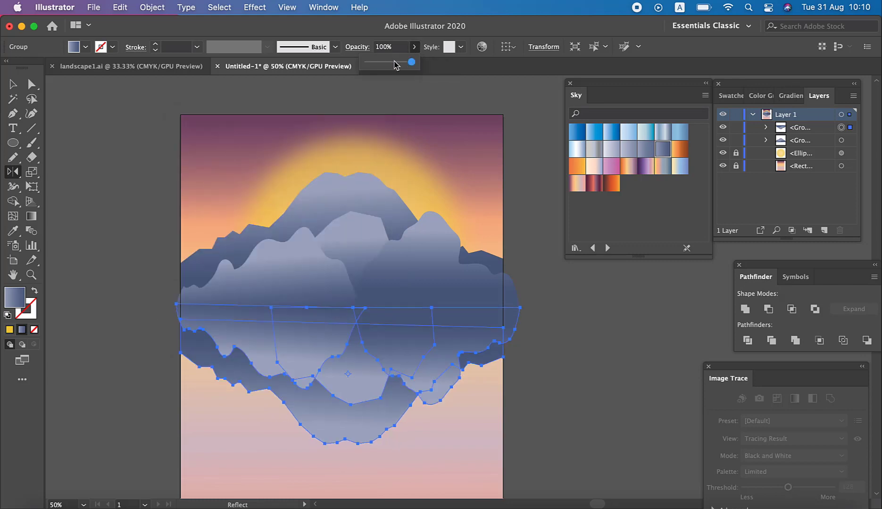
click(394, 61)
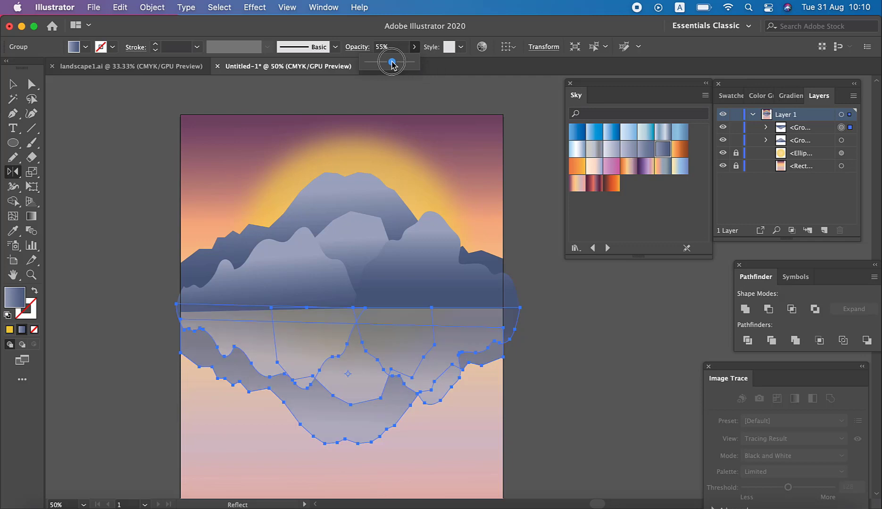
drag(394, 61, 392, 62)
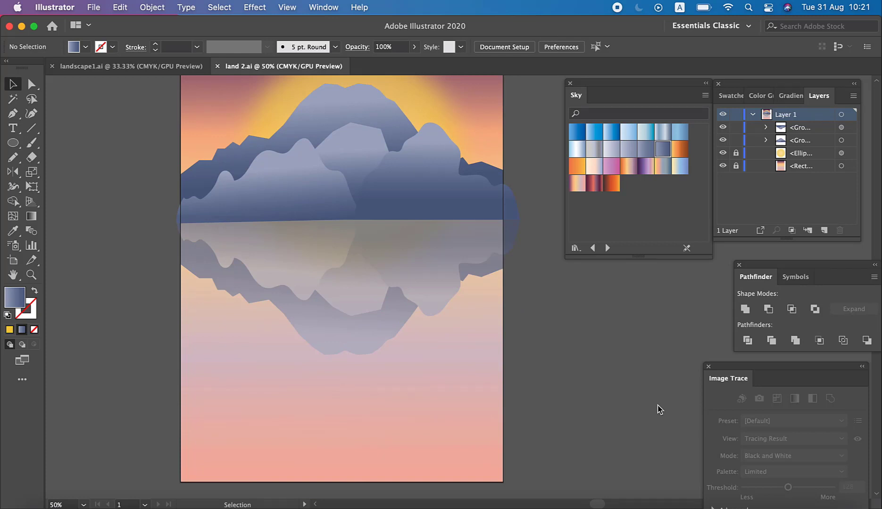
- Enter exactly 50% opacity for the mountain reflection, then reselect the mountain groups
click(352, 290)
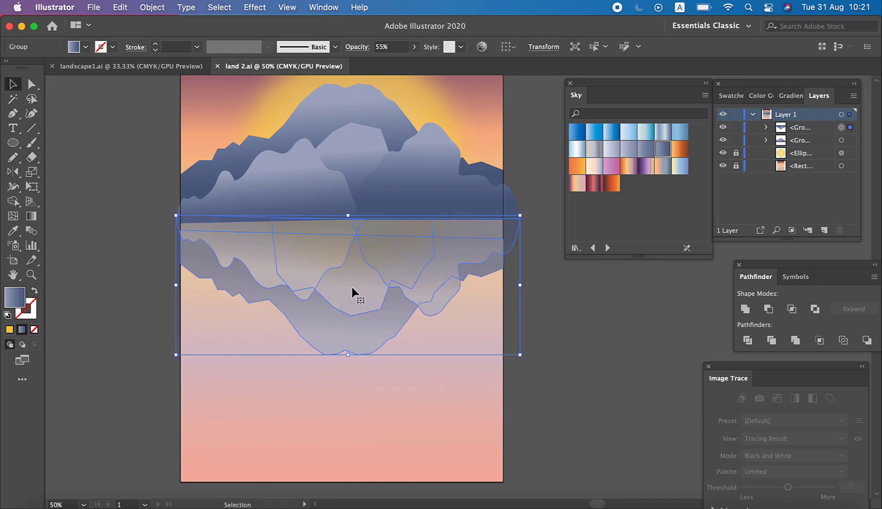
click(357, 47)
click(357, 67)
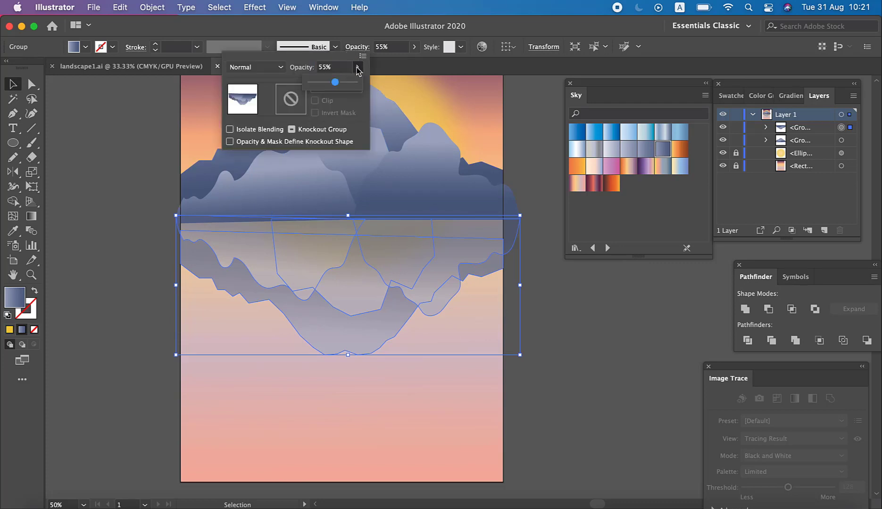
drag(335, 82, 381, 88)
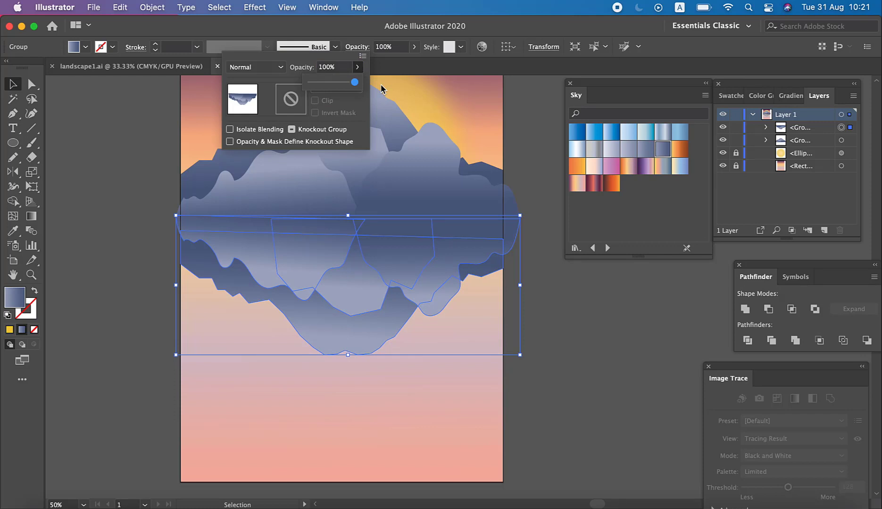
click(338, 70)
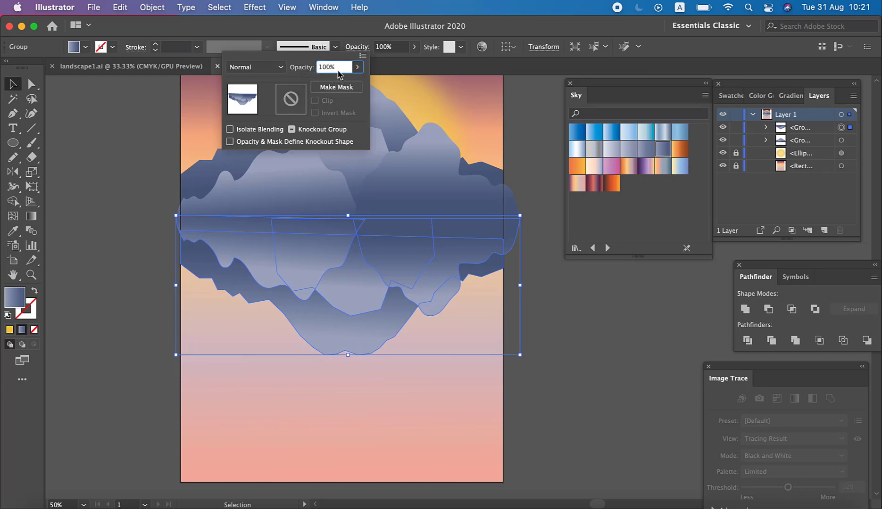
key(BackSpace)
key(BackSpace)
key(BackSpace)
key(BackSpace)
text(50)
key(Return)
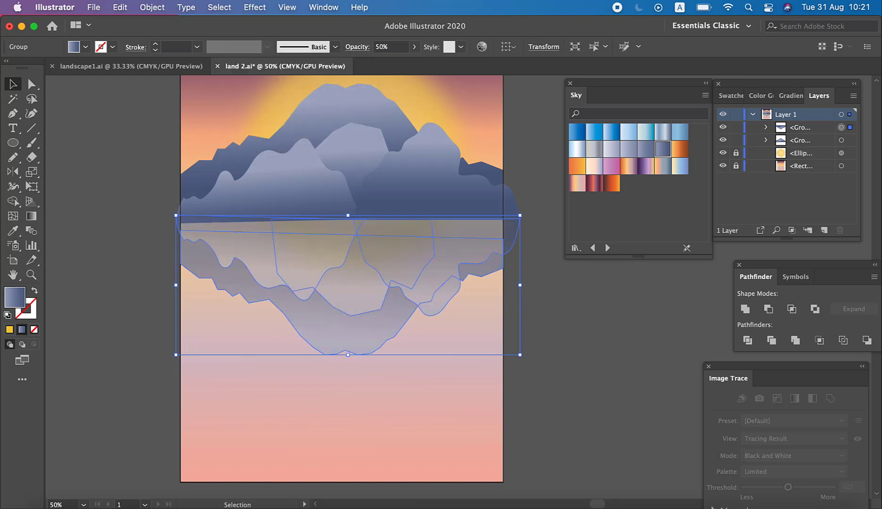
click(169, 177)
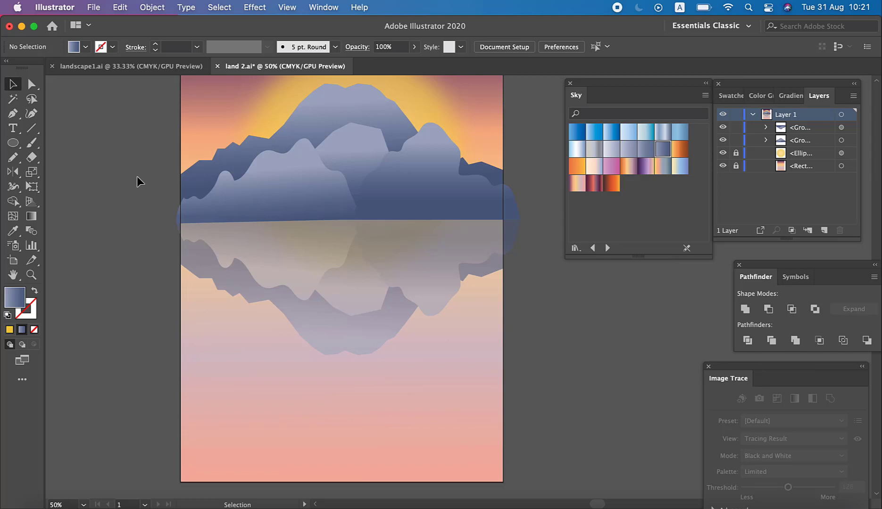
click(274, 257)
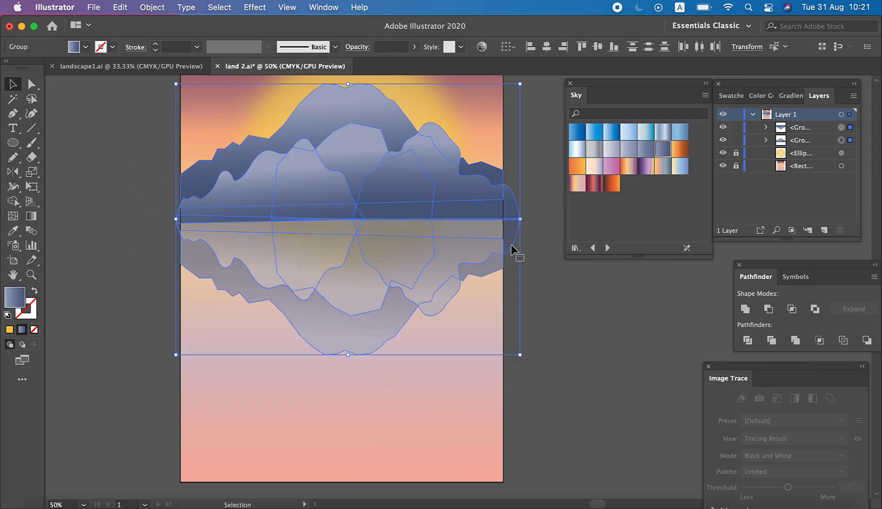
- Lock the selected mountain groups and switch to the landscape1.ai reference document
click(150, 8)
mouse_move(148, 99)
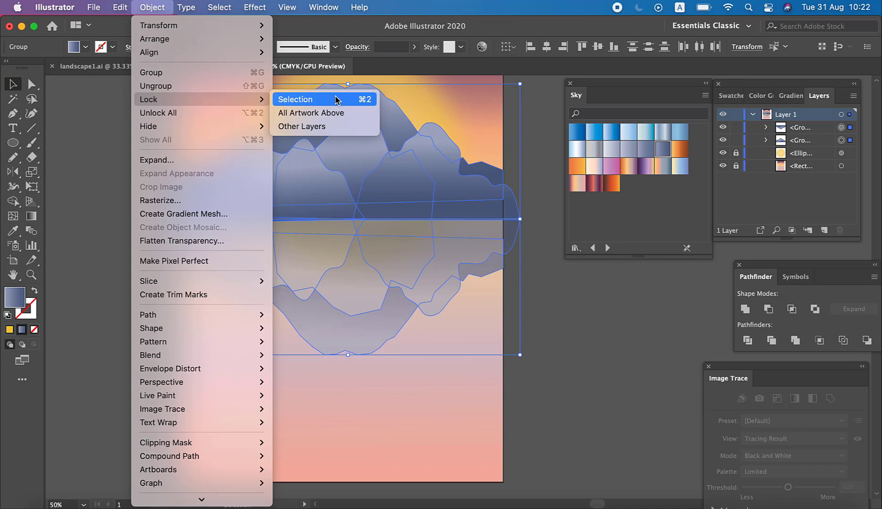
click(336, 99)
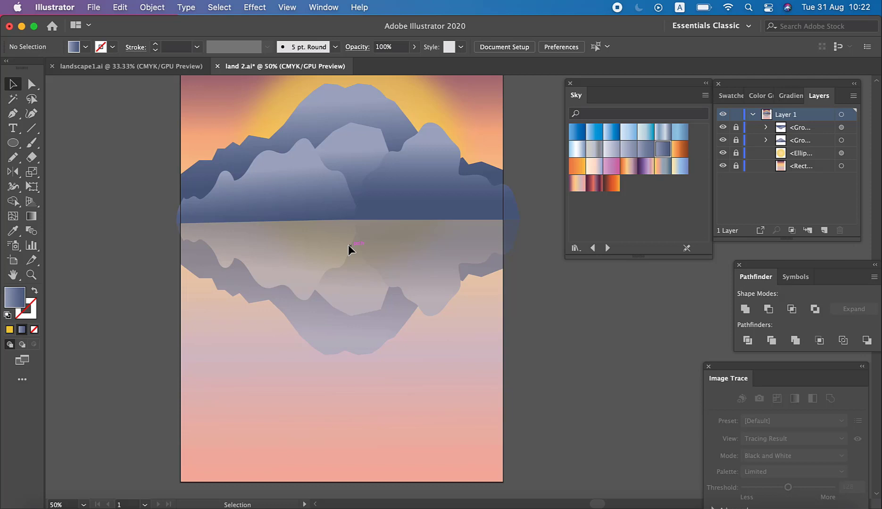
click(136, 66)
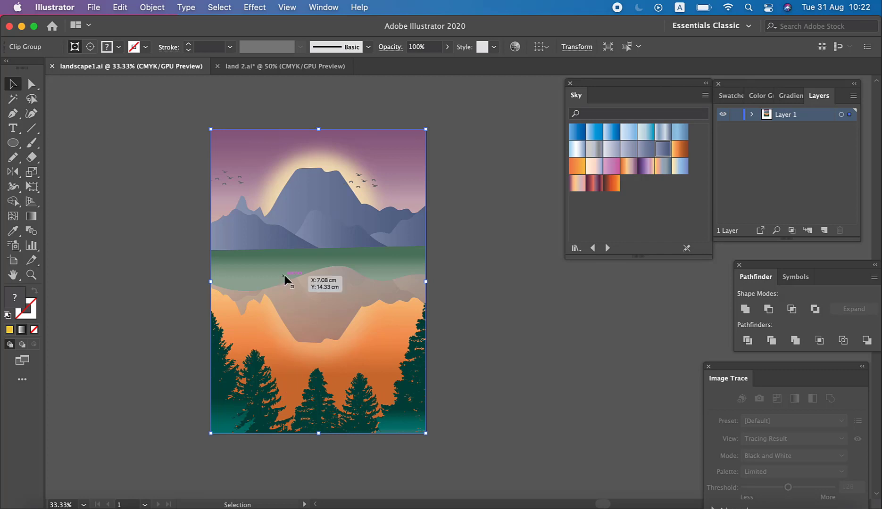
click(232, 66)
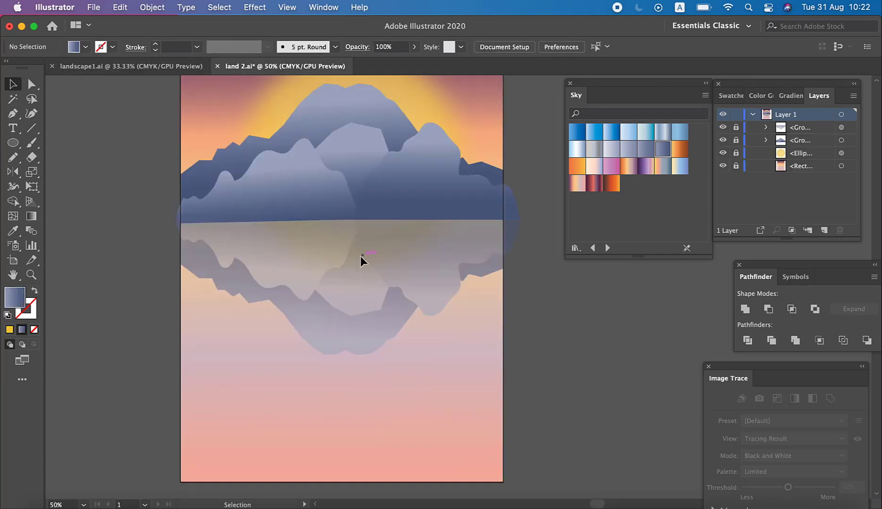
click(124, 67)
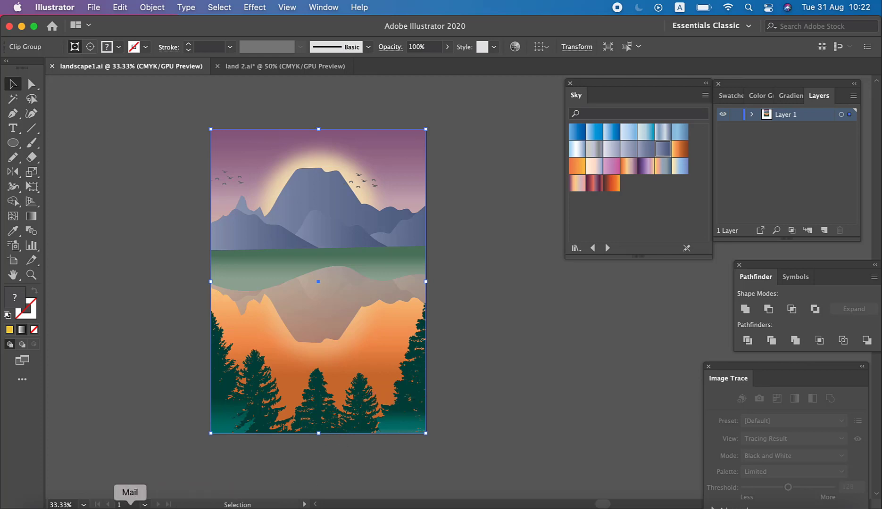
click(249, 92)
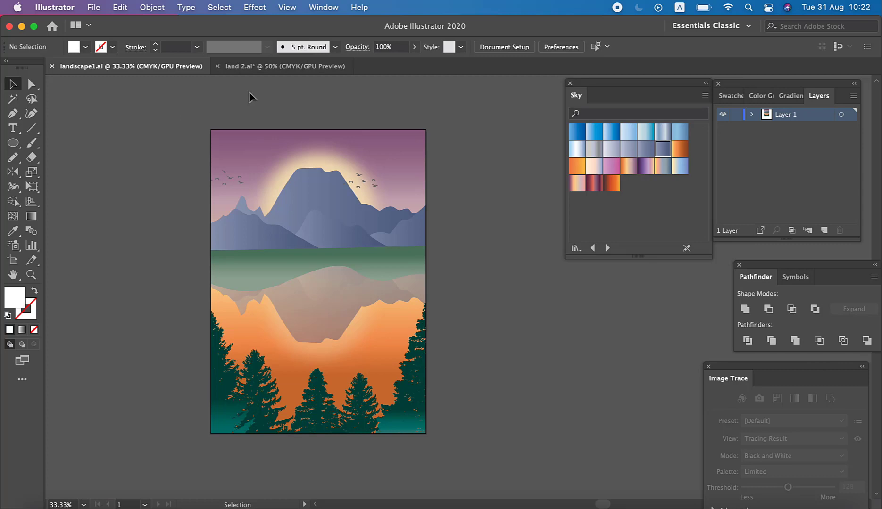
click(93, 7)
- Browse the silhouettes folder, previewing the PNG, EPS, Sapin.ai and license PDF files
click(101, 53)
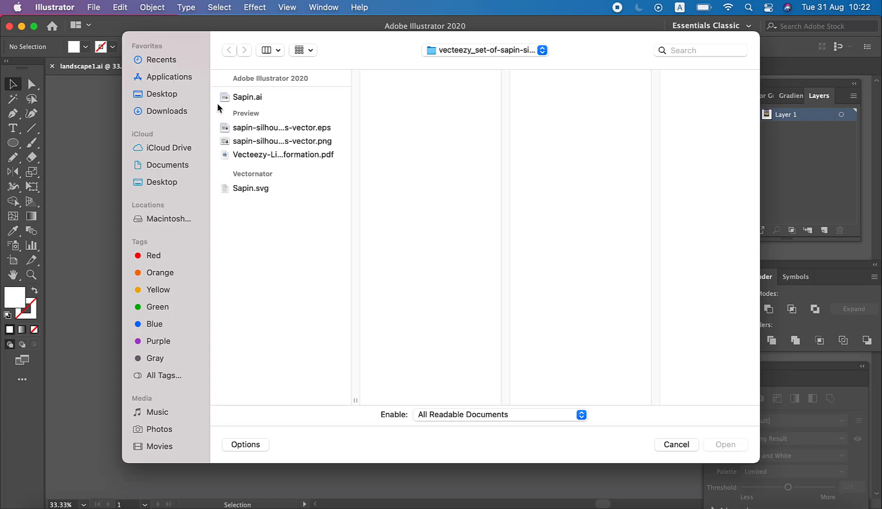
click(293, 143)
click(290, 132)
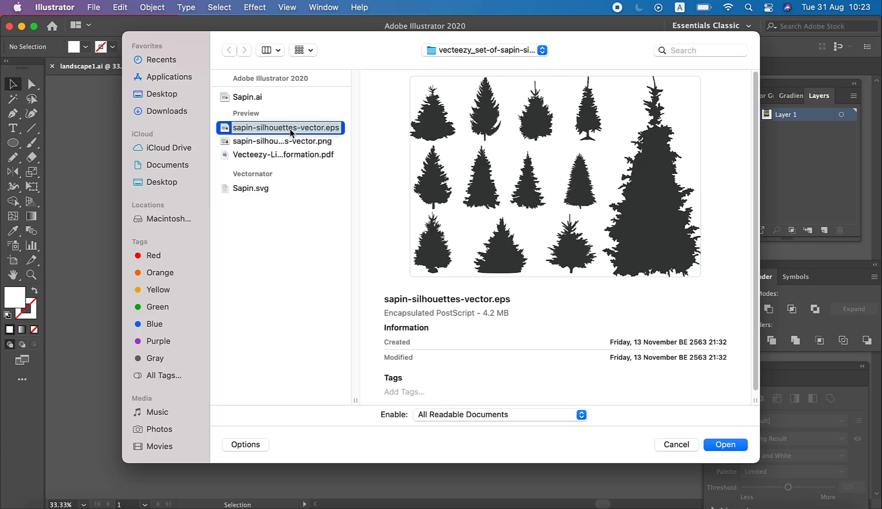
click(258, 98)
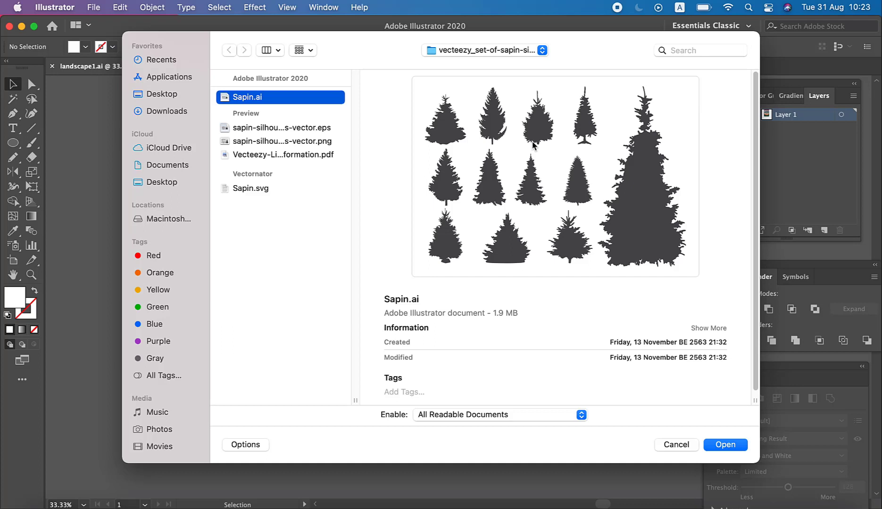
click(321, 128)
click(327, 145)
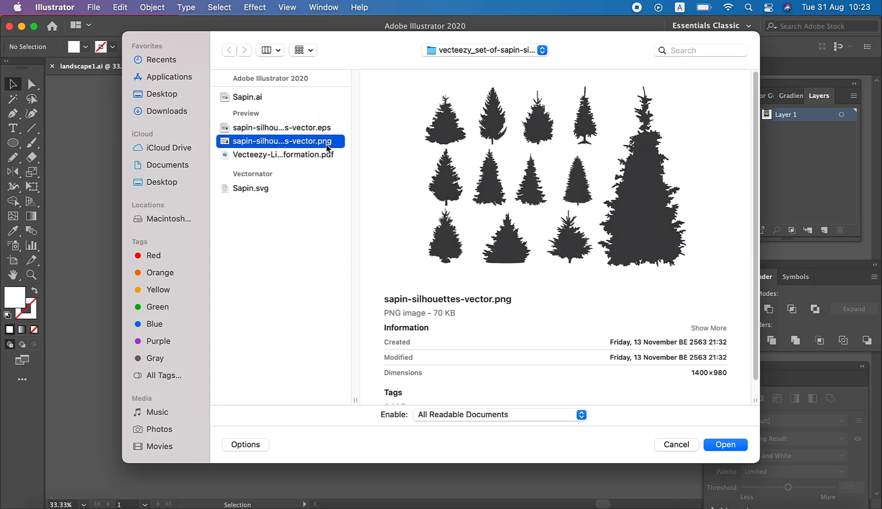
click(325, 155)
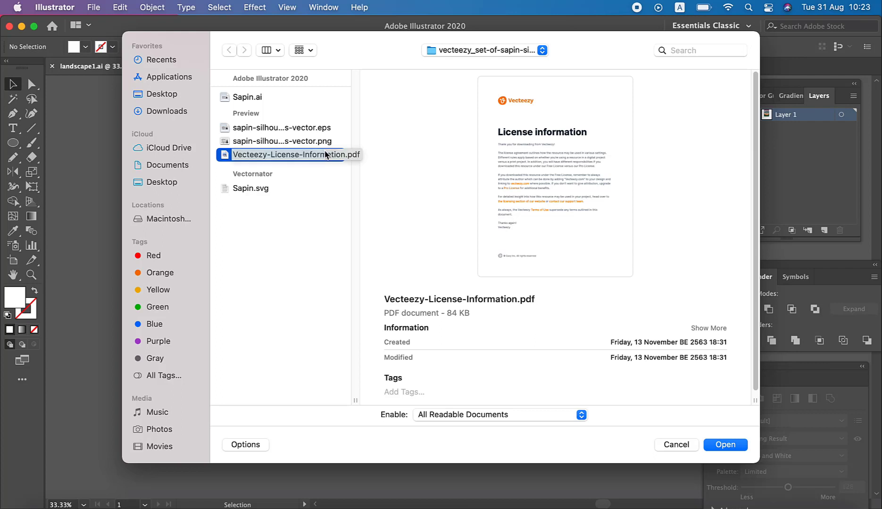
click(300, 128)
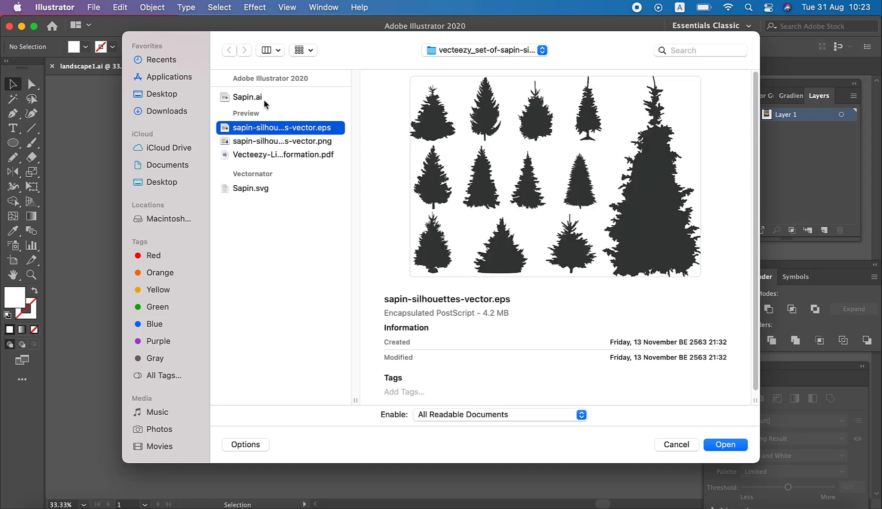
click(262, 98)
click(285, 130)
- Open Sapin.ai keeping 9-slice scaling for symbols, and select a tree silhouette
click(247, 98)
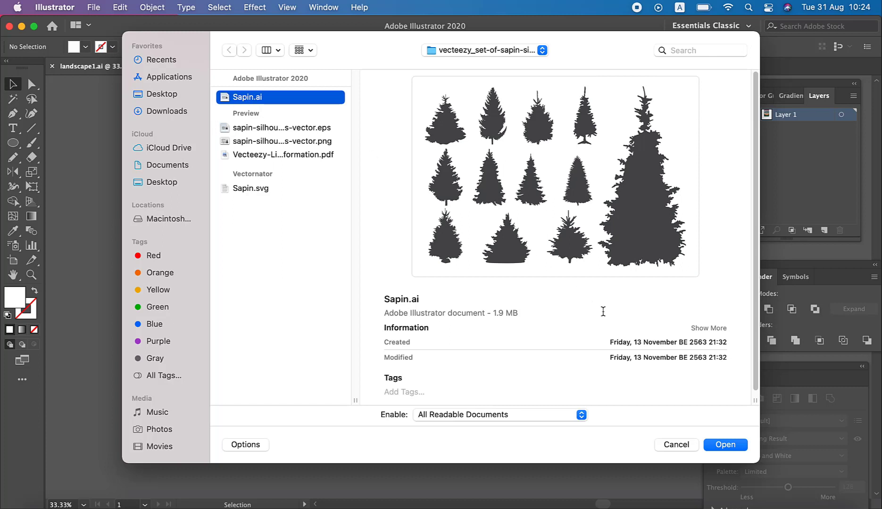
click(720, 446)
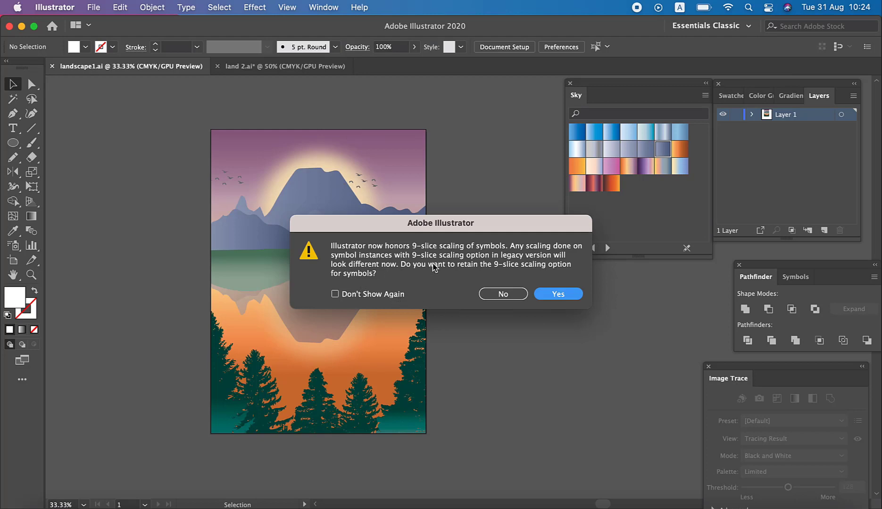
click(574, 294)
click(380, 189)
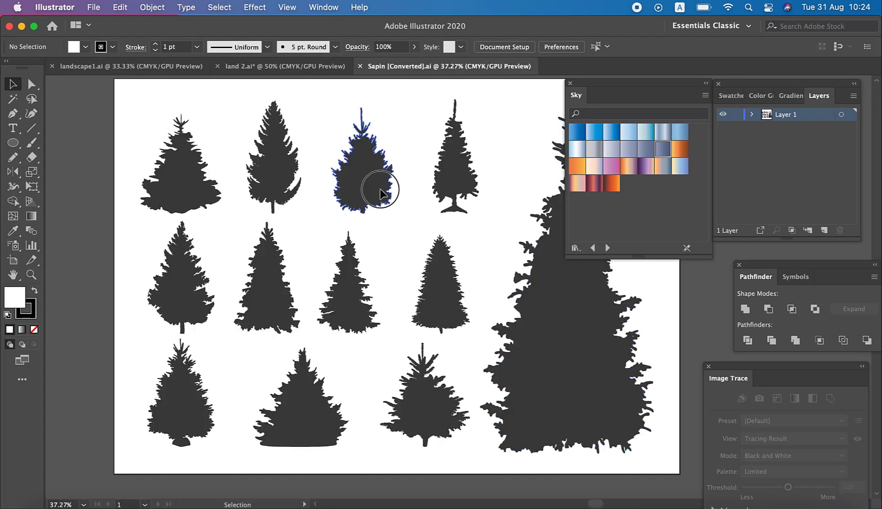
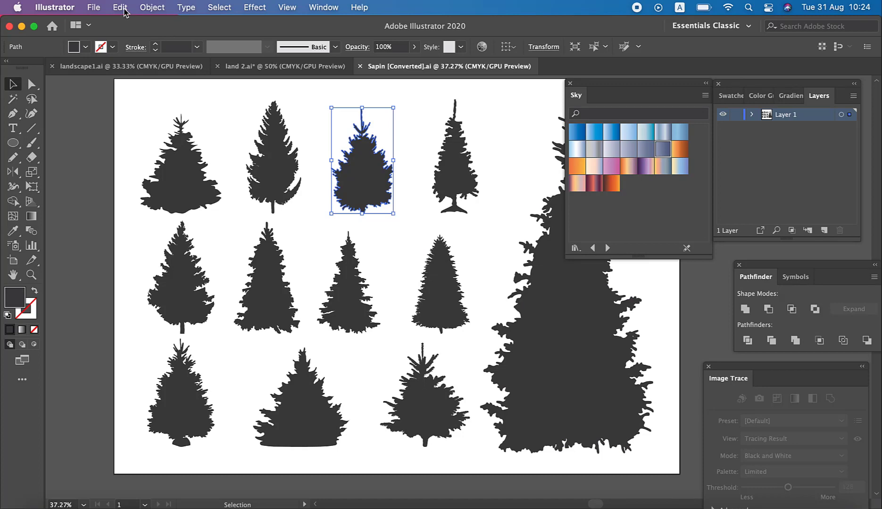
- Copy the bushy fir from the Sapin file and paste it in front in land 2.ai
click(123, 8)
click(139, 73)
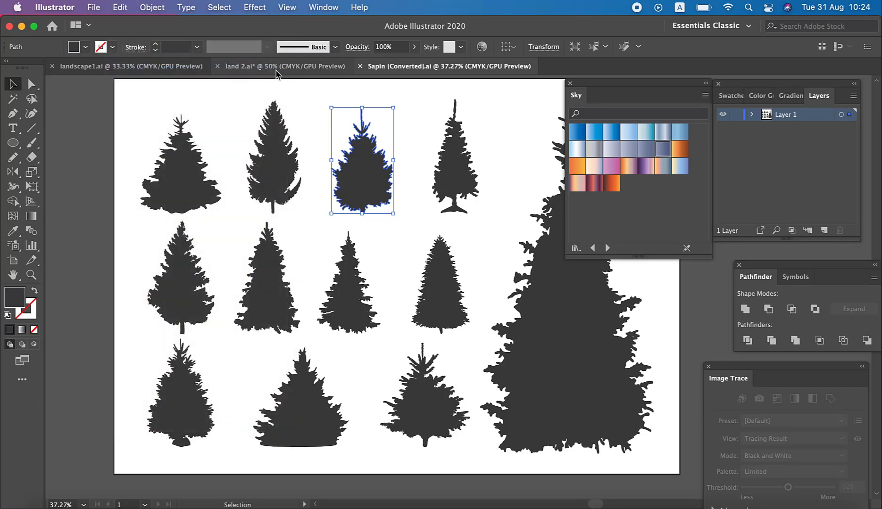
click(275, 69)
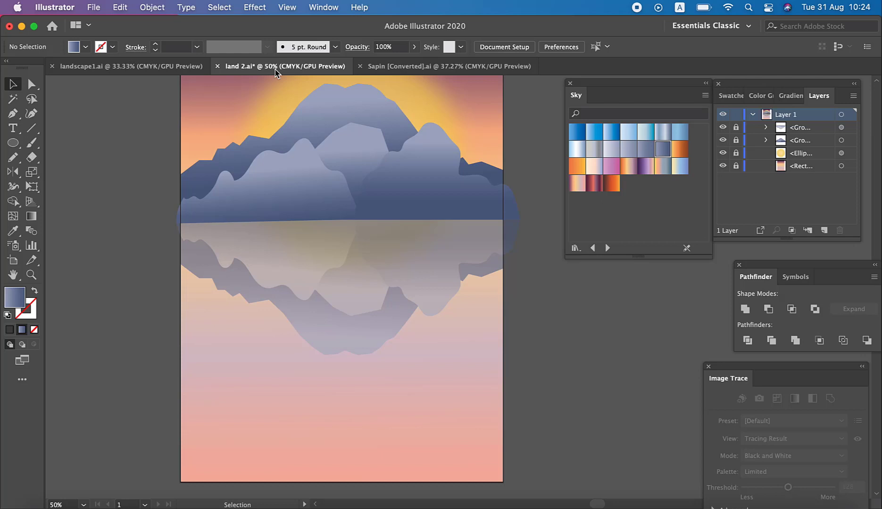
click(123, 7)
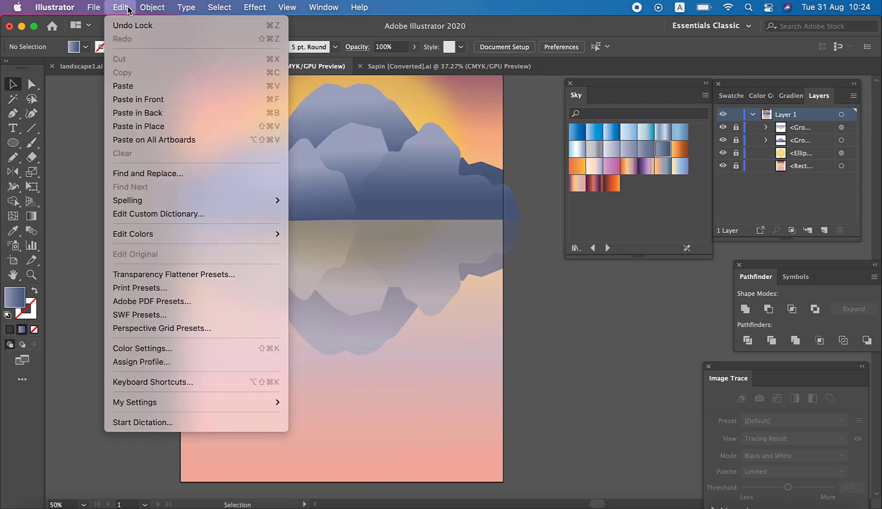
click(149, 90)
- Move the pasted fir to the scene's lower left and enlarge it
mouse_move(456, 297)
mouse_down()
mouse_move(259, 311)
mouse_move(185, 359)
mouse_up()
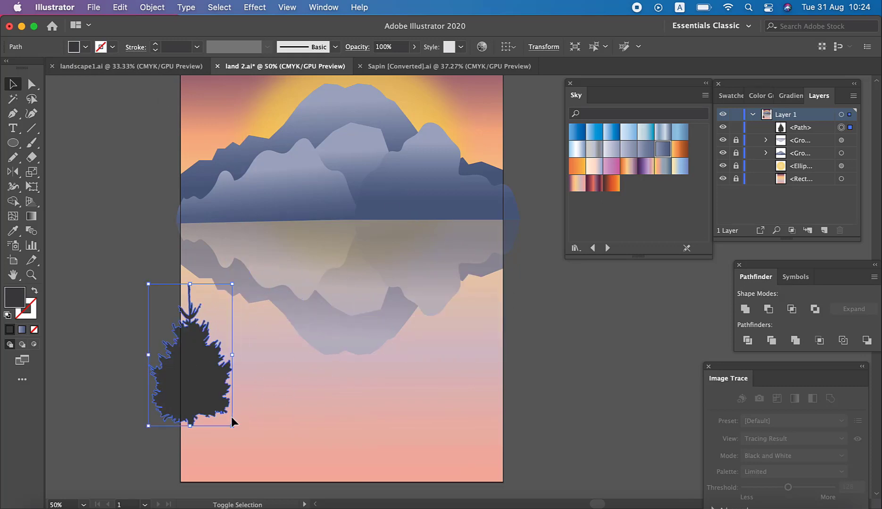
drag(232, 425, 248, 454)
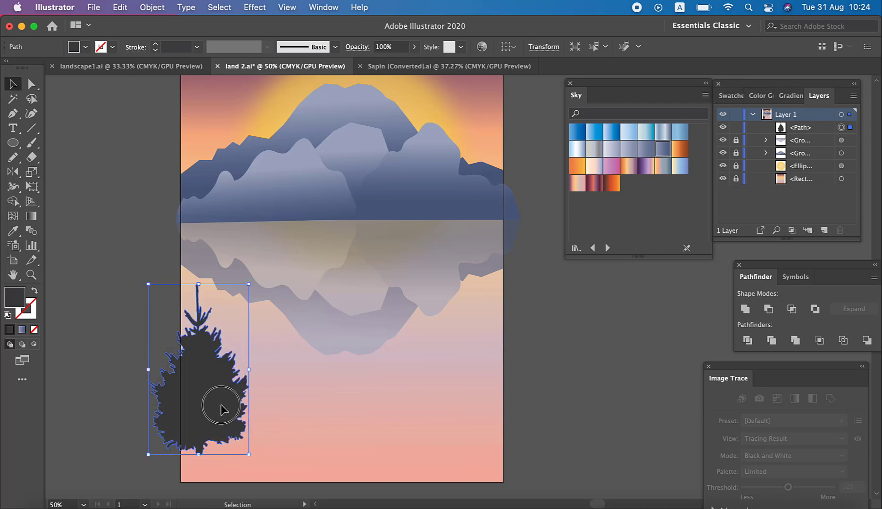
mouse_move(215, 402)
mouse_down()
mouse_move(203, 399)
mouse_move(236, 377)
mouse_up()
- Browse the swatch libraries forward past Tints and Shades and Water, then back through Sky, Seasons and Gems and Jewels to Foliage
click(609, 248)
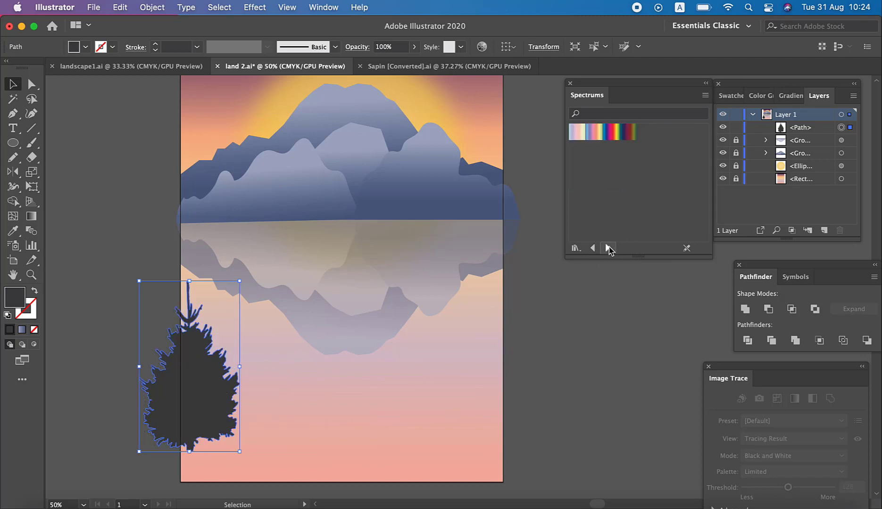
click(608, 248)
click(608, 248)
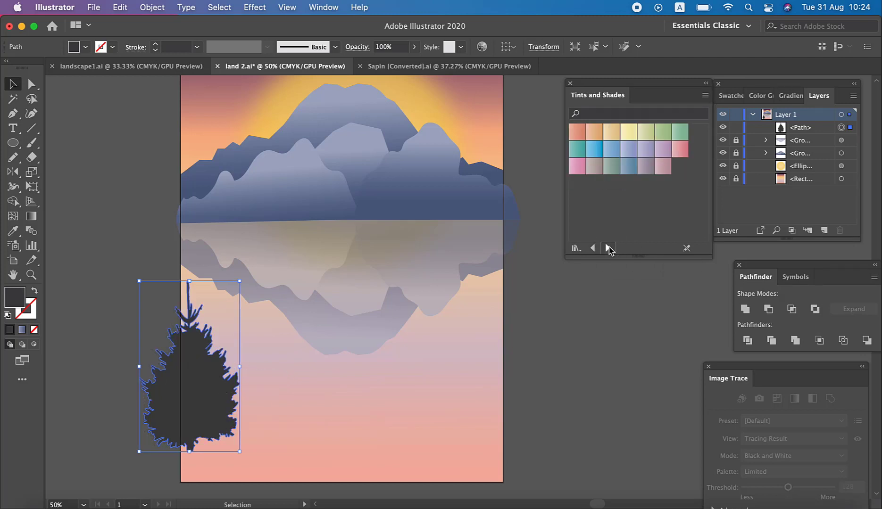
click(609, 248)
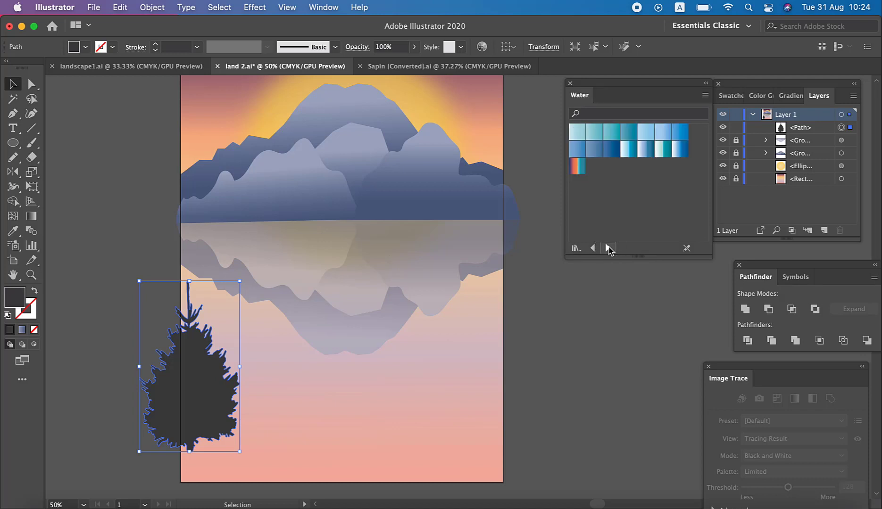
click(608, 248)
click(608, 248)
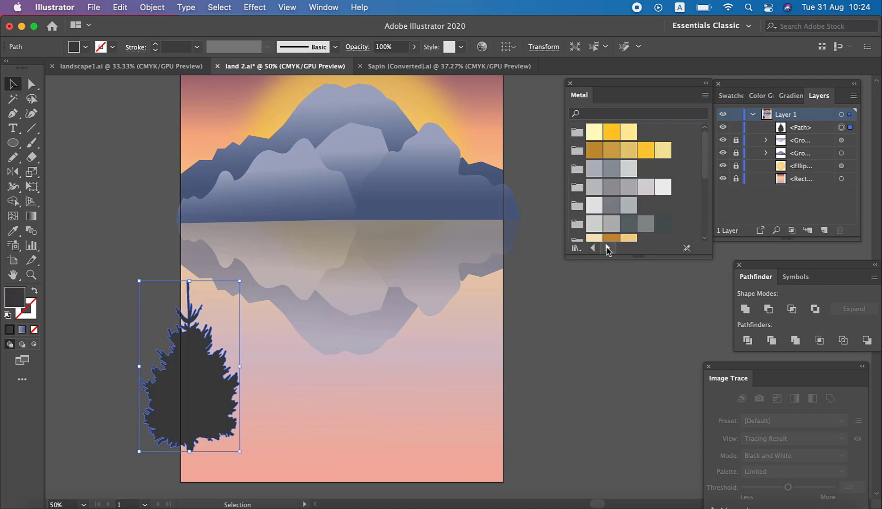
click(593, 248)
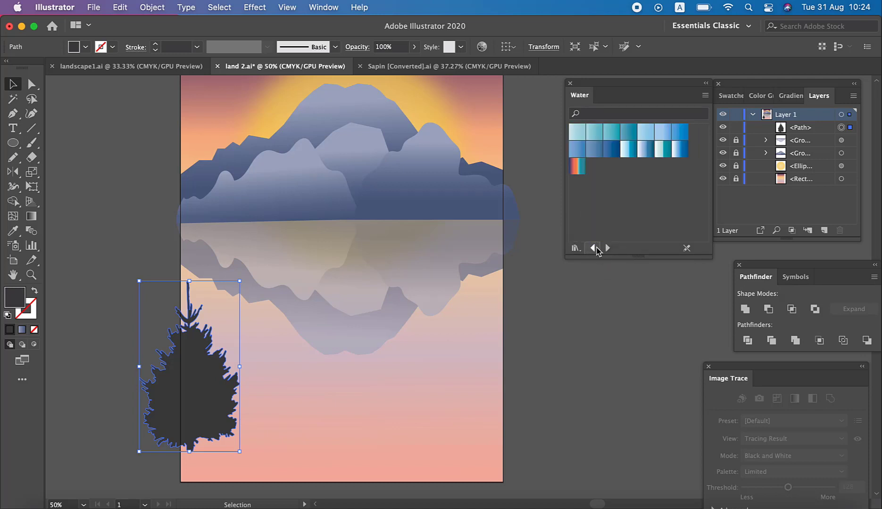
click(593, 248)
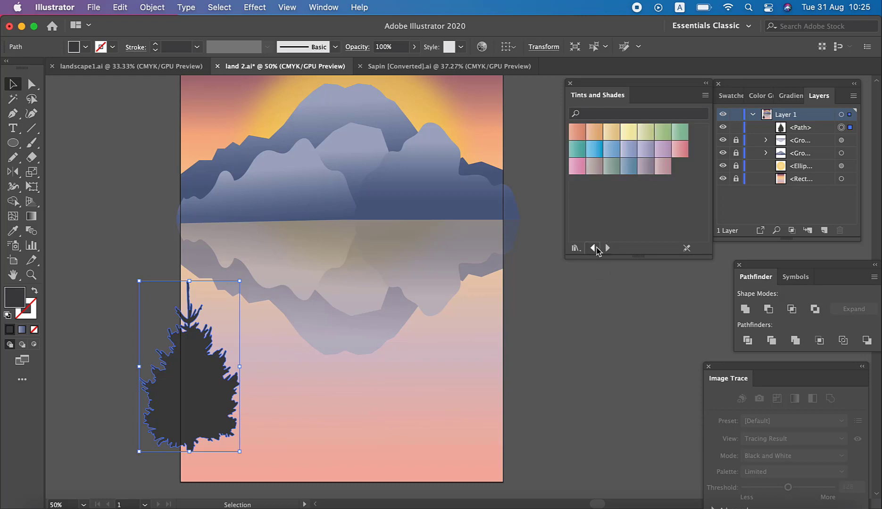
click(594, 248)
click(593, 248)
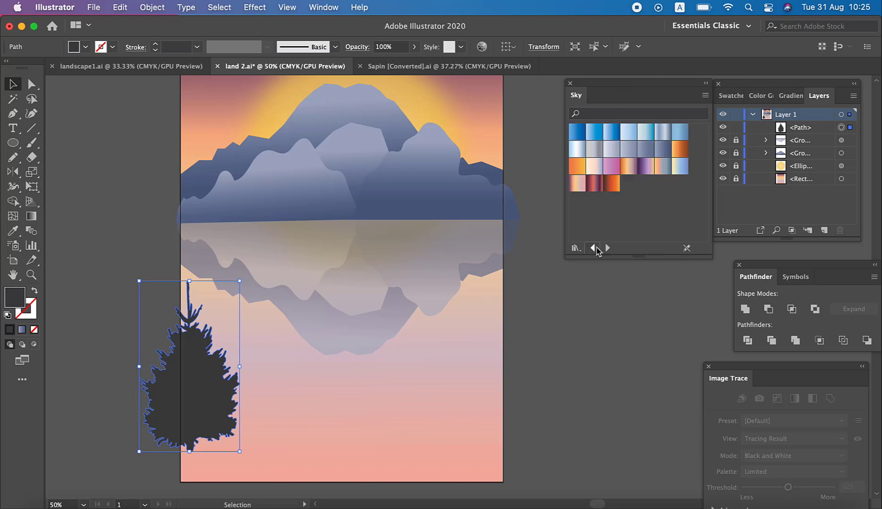
click(593, 248)
click(593, 248)
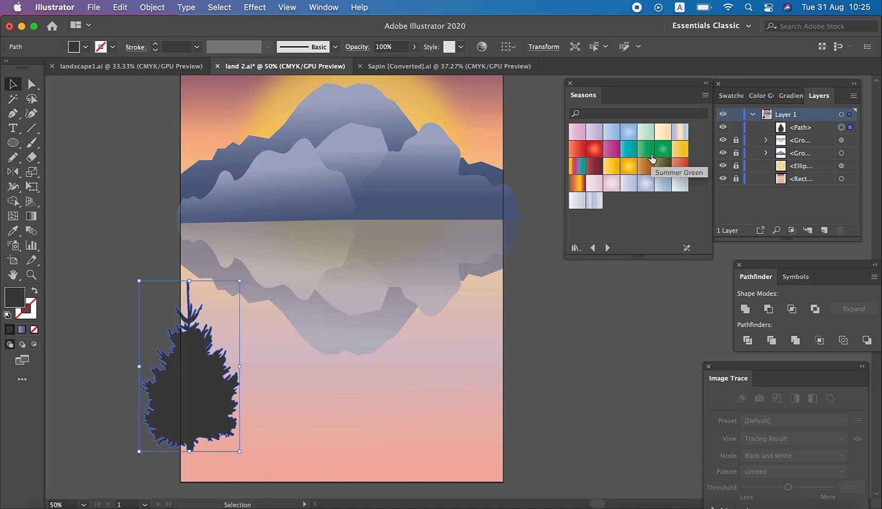
click(593, 248)
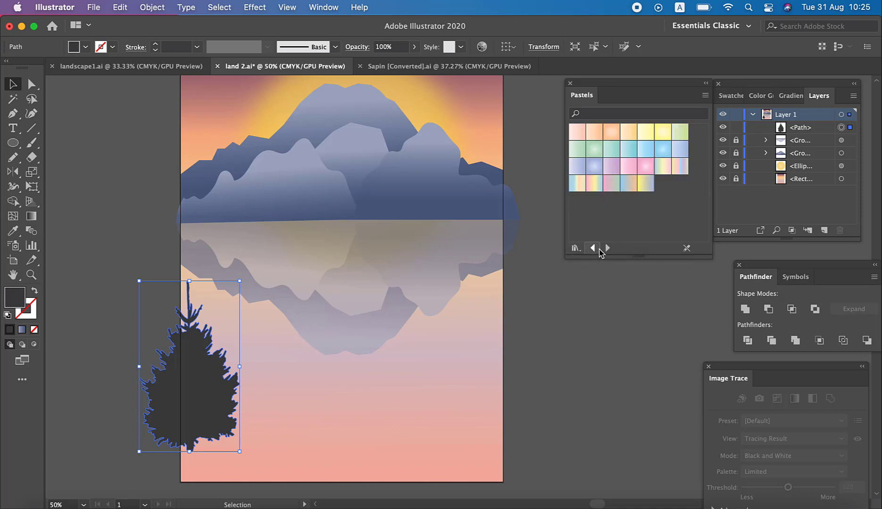
click(592, 249)
click(592, 248)
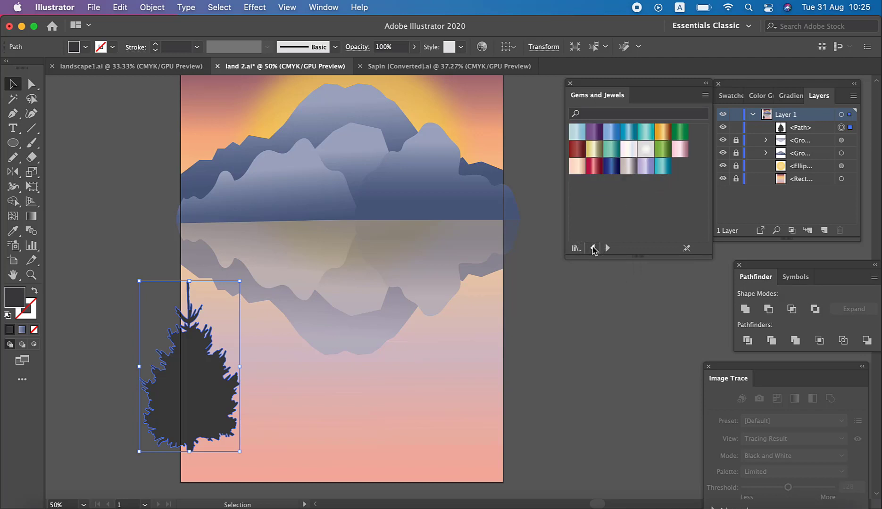
click(593, 249)
click(594, 249)
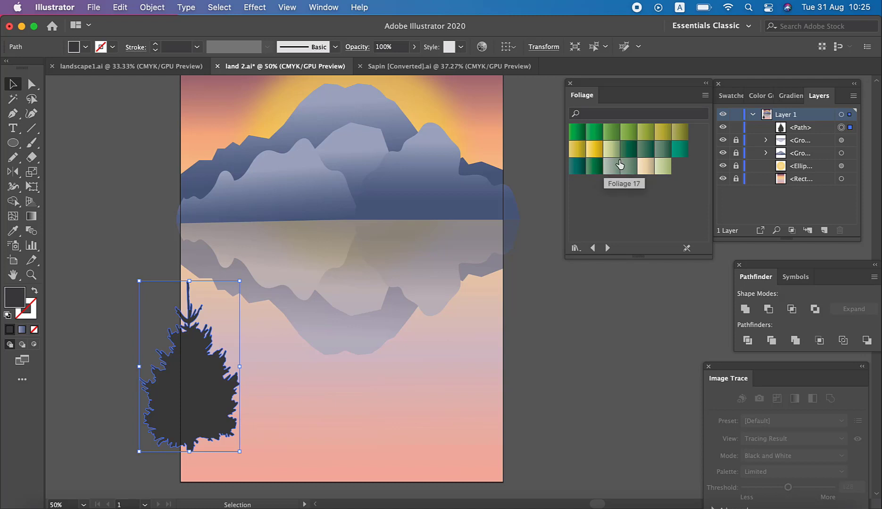
- Fill the fir with the dark-green Foliage gradient running top to bottom, then deselect it
click(628, 149)
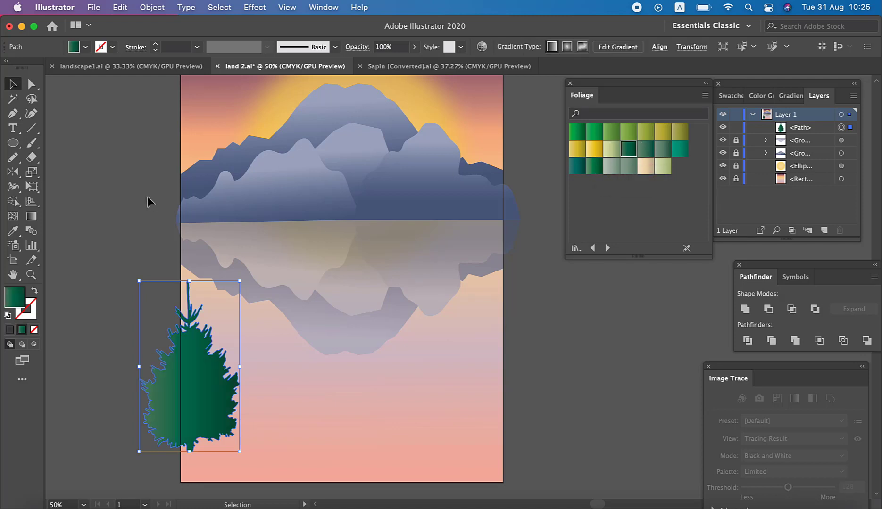
click(31, 215)
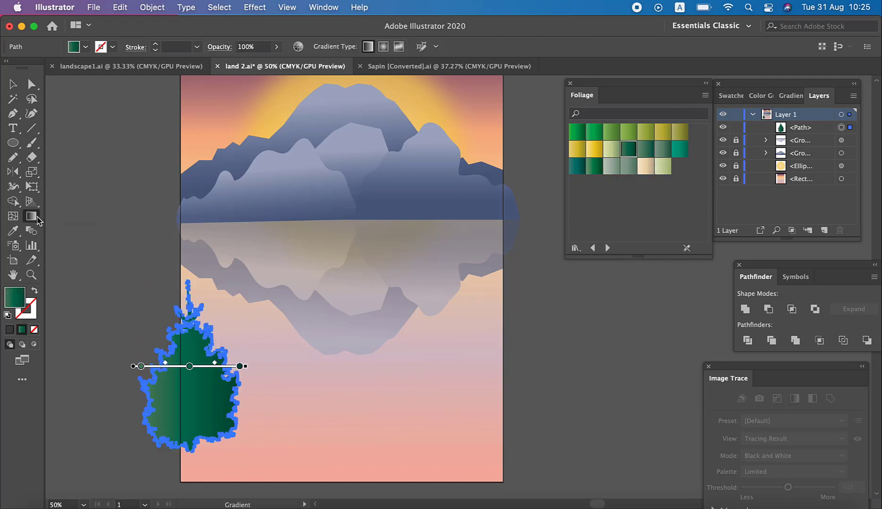
drag(195, 326, 188, 416)
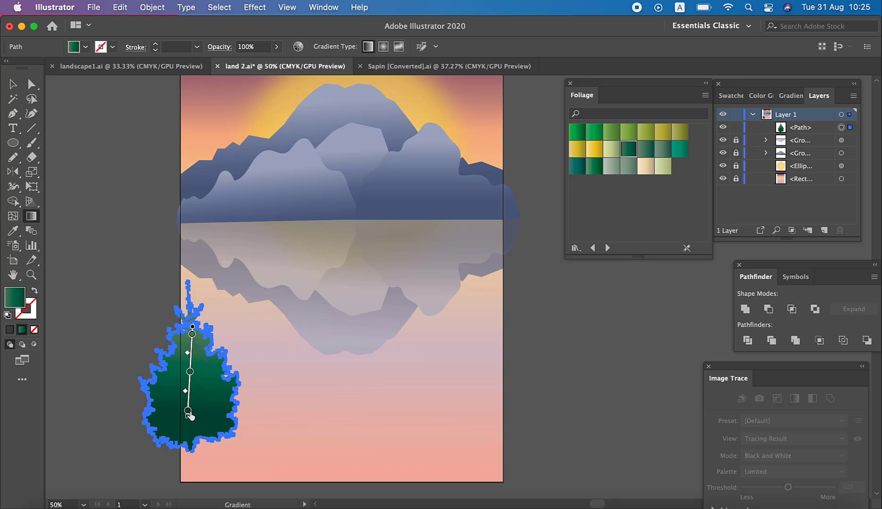
drag(187, 411, 188, 446)
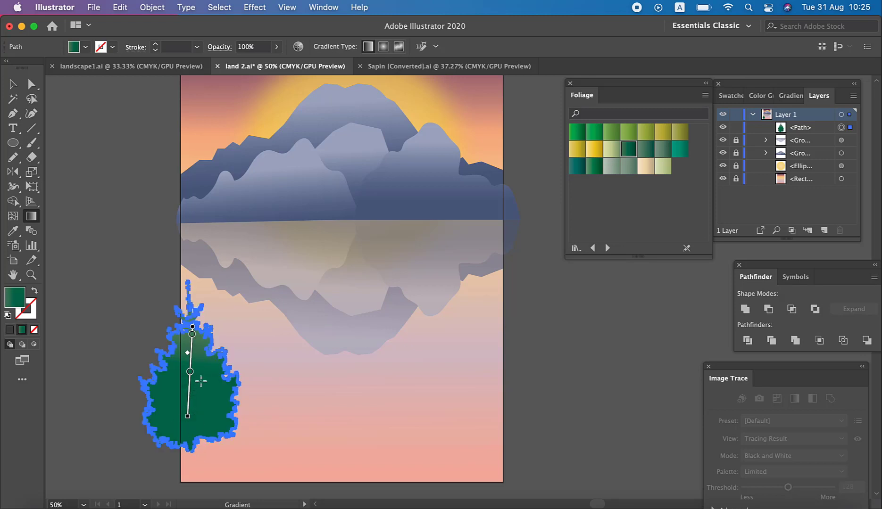
mouse_move(201, 360)
mouse_down()
mouse_move(207, 450)
mouse_move(187, 453)
mouse_up()
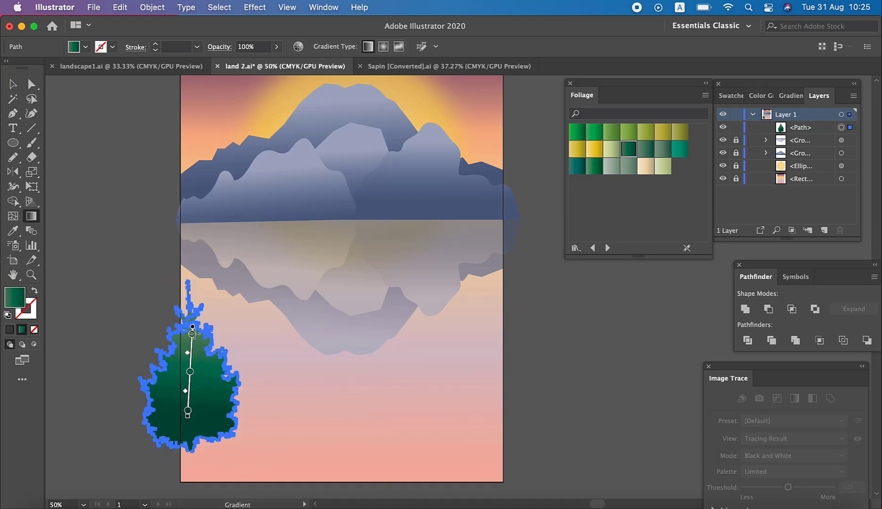
drag(133, 366, 245, 366)
drag(192, 331, 188, 439)
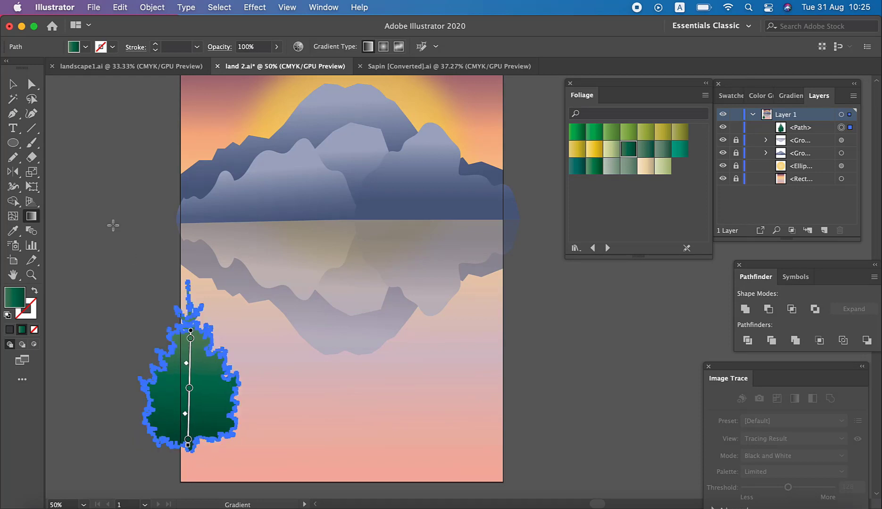
click(13, 85)
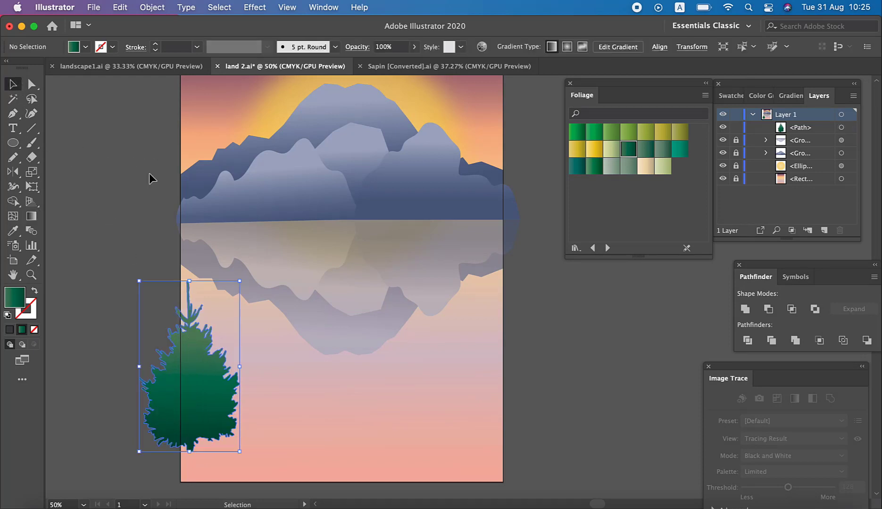
click(149, 173)
- Copy the tall slender fir silhouette from the Sapin file
click(188, 67)
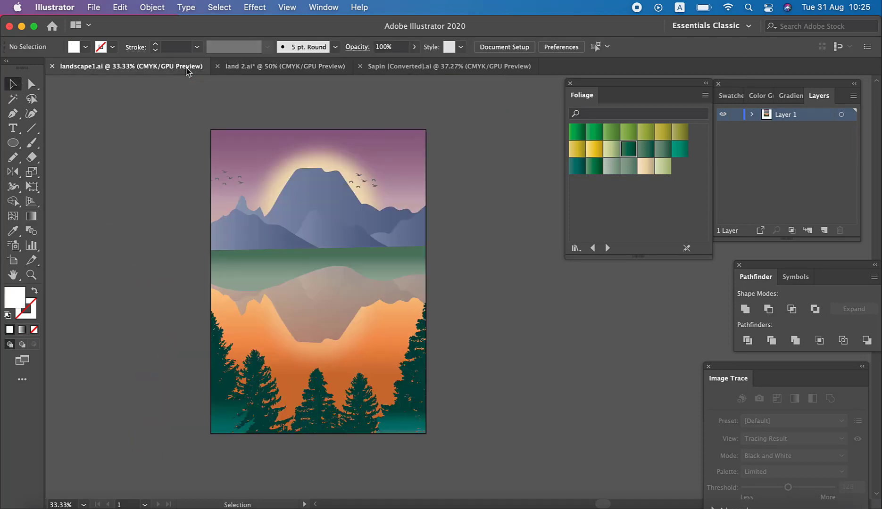
click(262, 68)
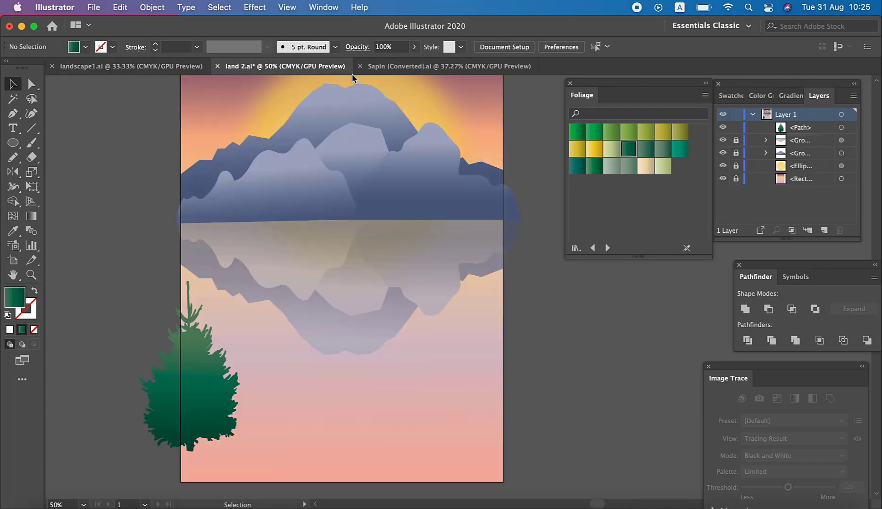
click(398, 71)
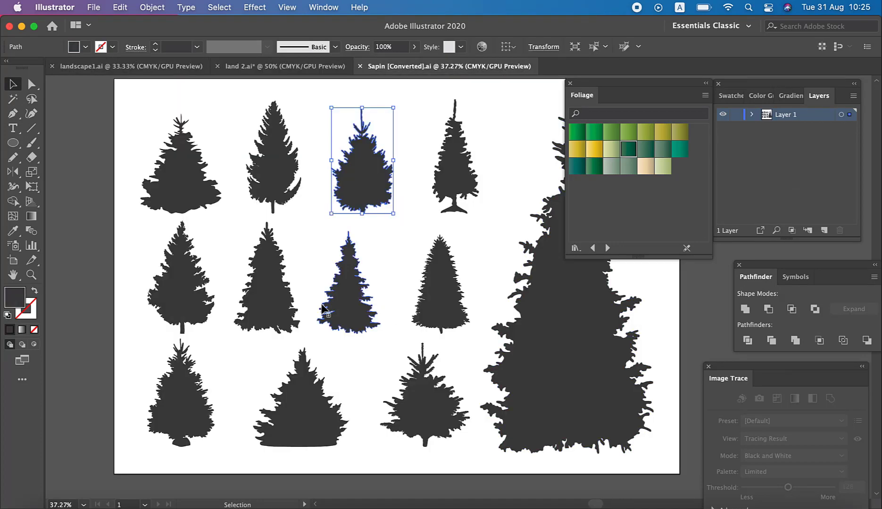
click(283, 202)
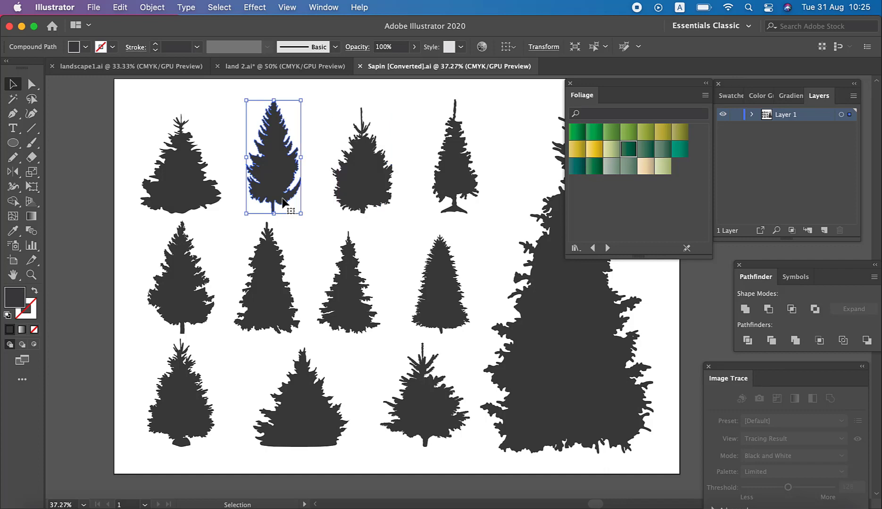
click(120, 7)
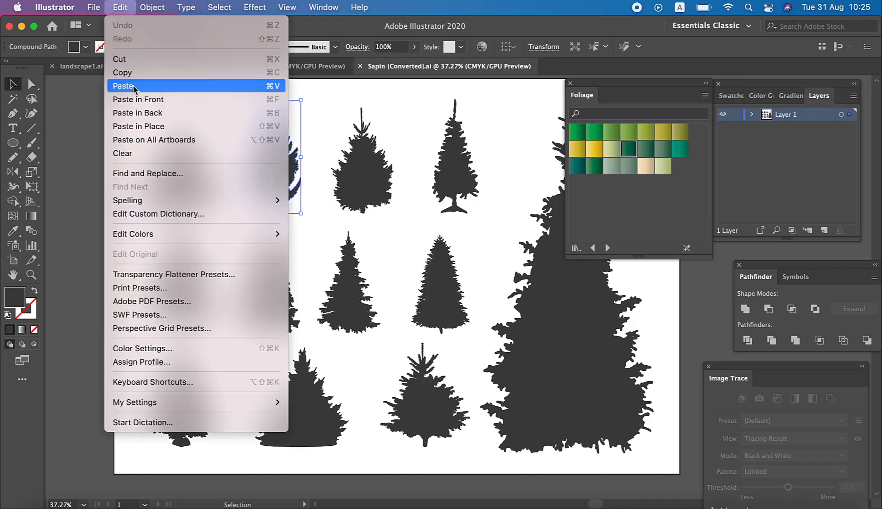
click(114, 71)
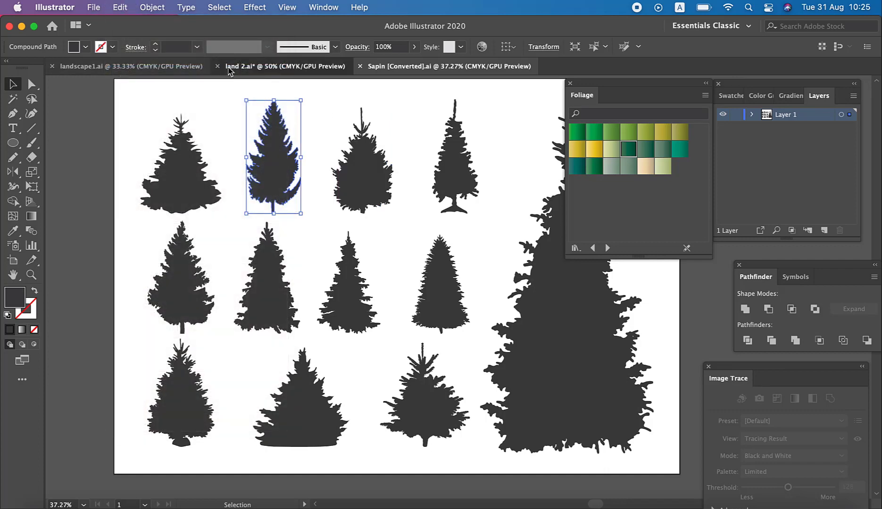
- Paste the slender fir into land 2.ai, move it bottom-left and enlarge it
click(255, 66)
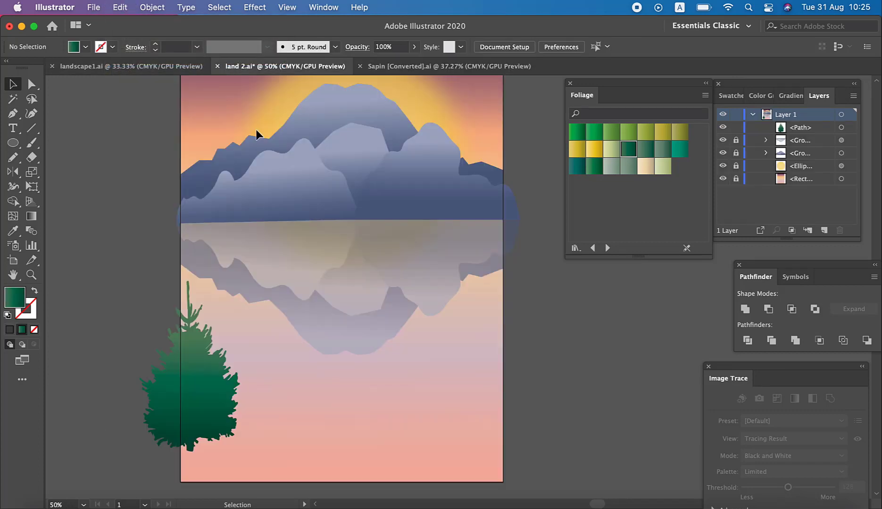
click(120, 7)
click(124, 85)
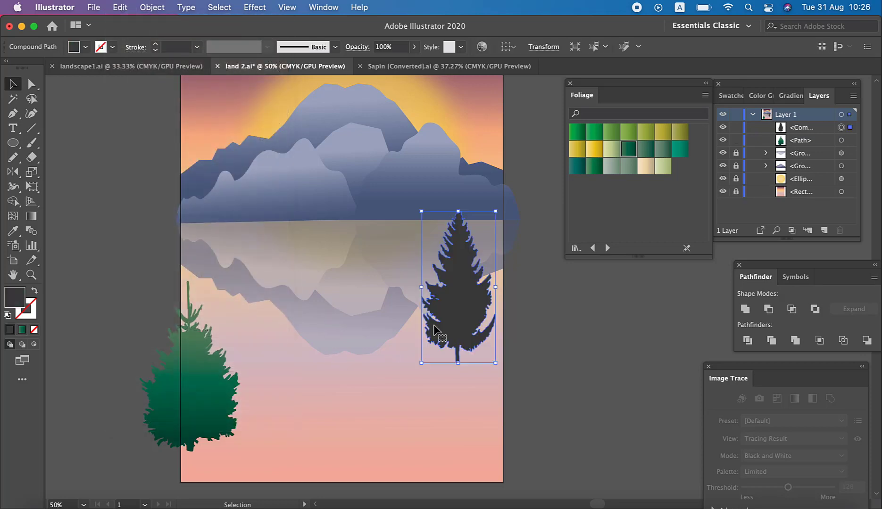
drag(434, 326, 190, 464)
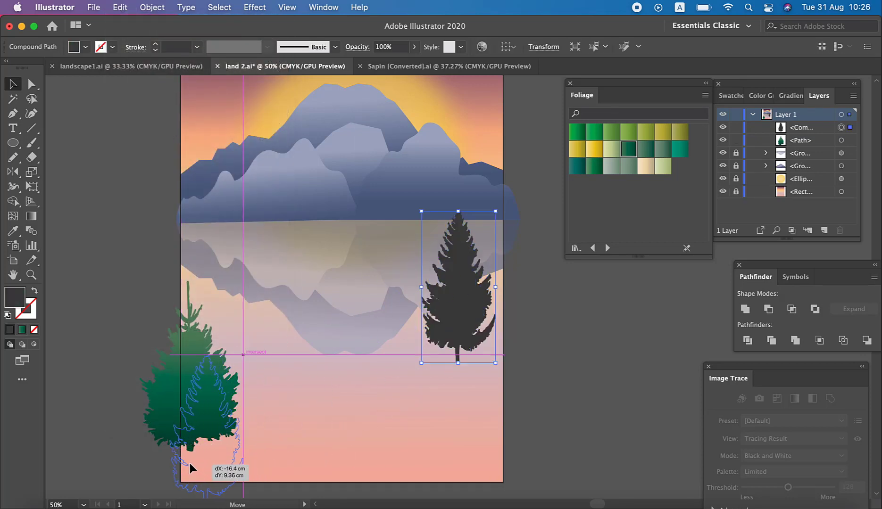
drag(251, 350, 295, 286)
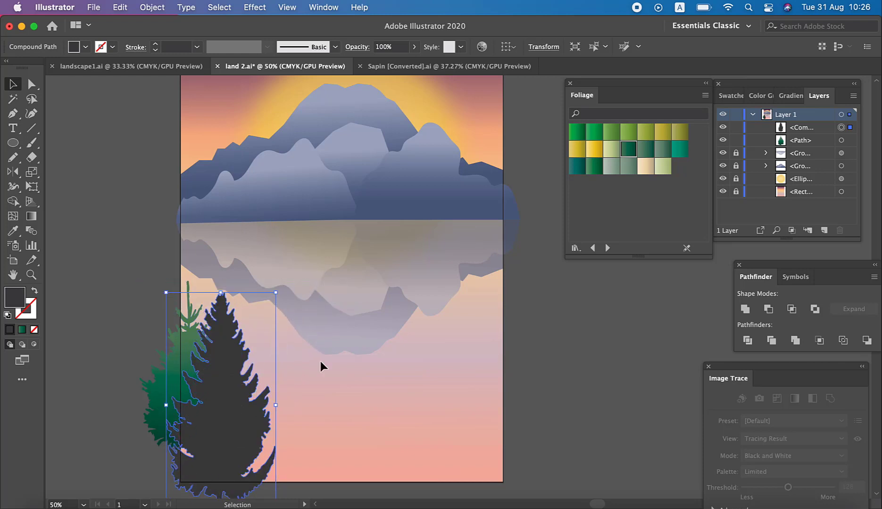
- Fill the big pine with the green gradient running vertically from its base upward
click(628, 152)
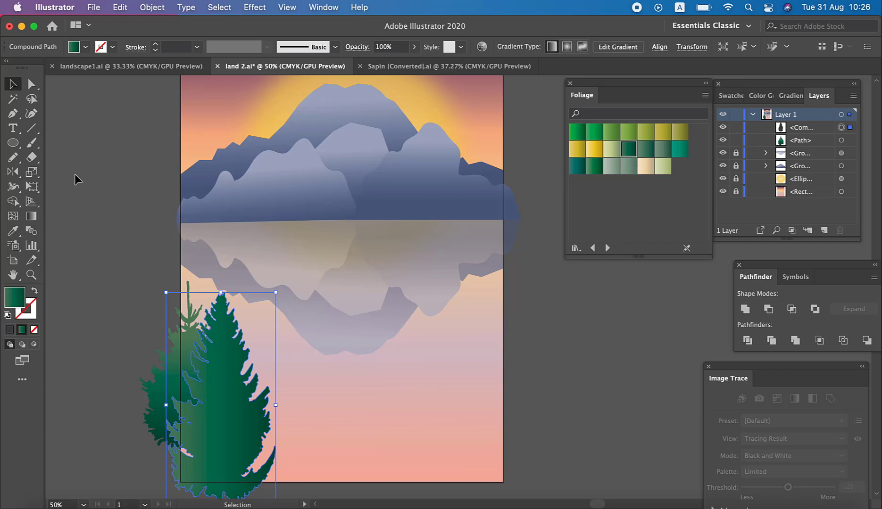
click(31, 216)
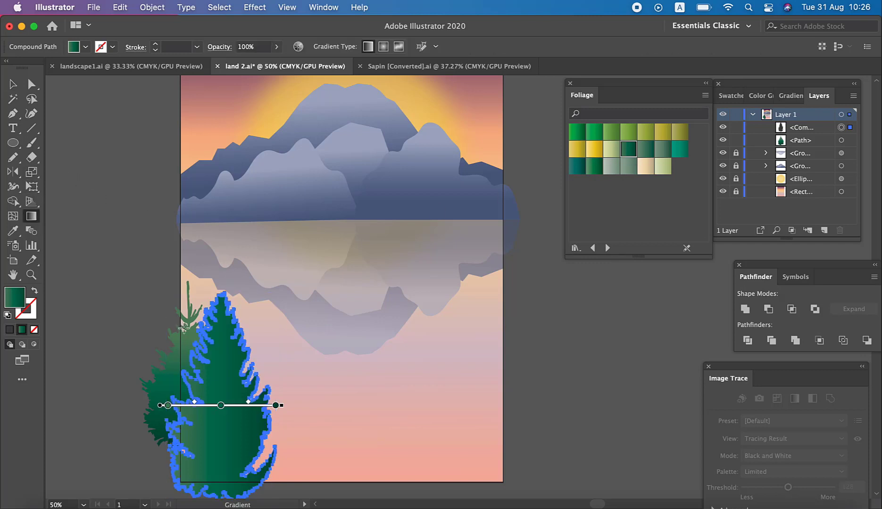
drag(220, 332, 218, 357)
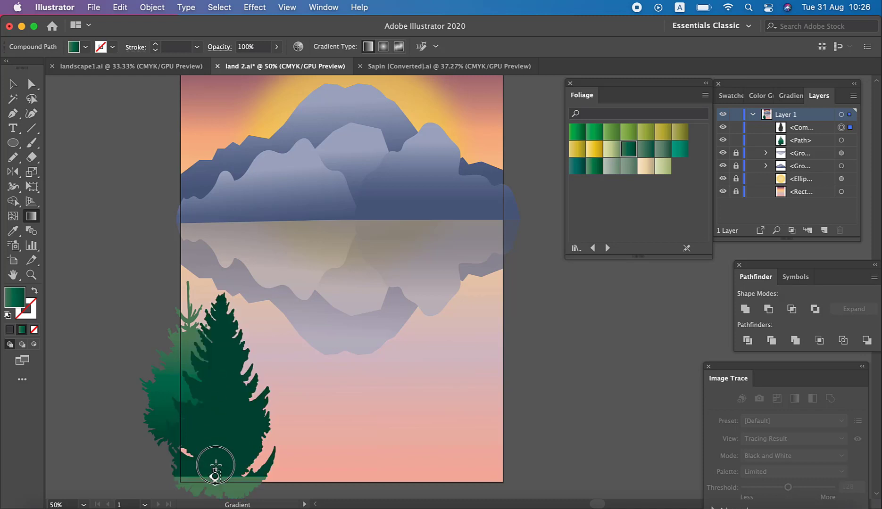
mouse_move(215, 481)
mouse_down()
mouse_move(220, 340)
mouse_move(213, 403)
mouse_up()
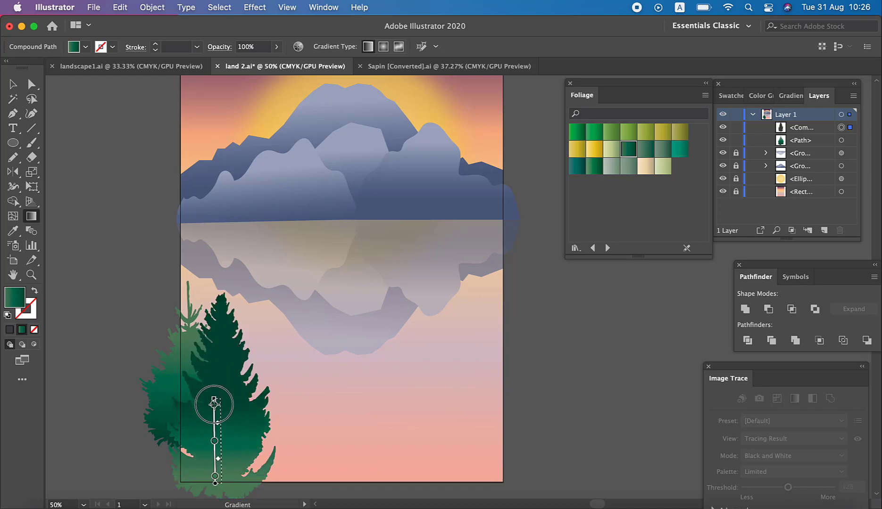
- Nudge the left green pine slightly down and deselect everything
click(12, 84)
click(114, 136)
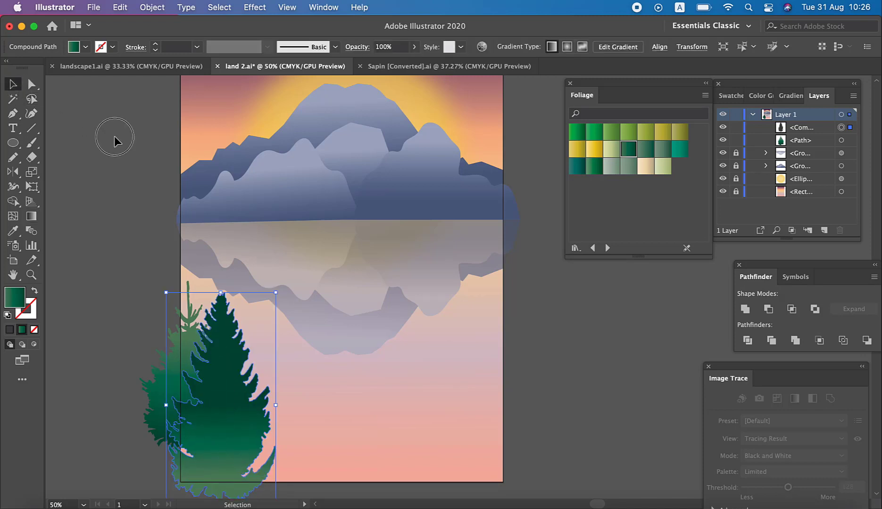
drag(169, 336, 189, 368)
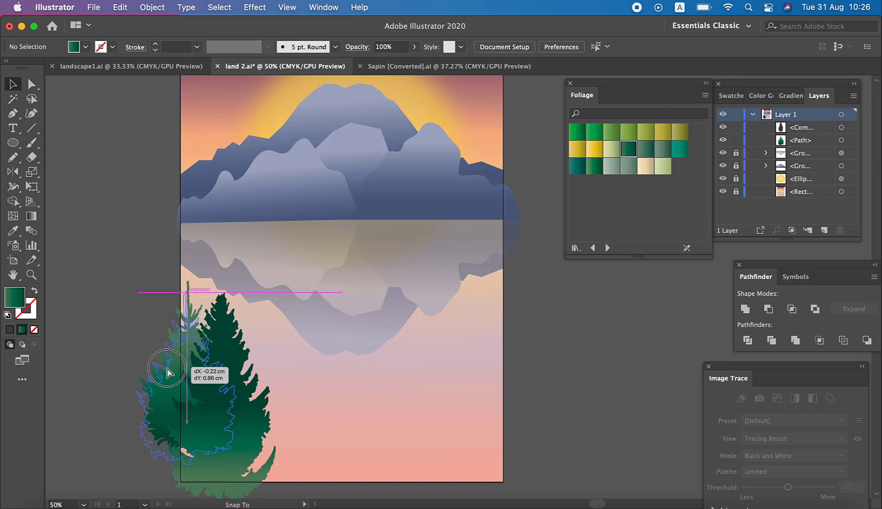
click(533, 363)
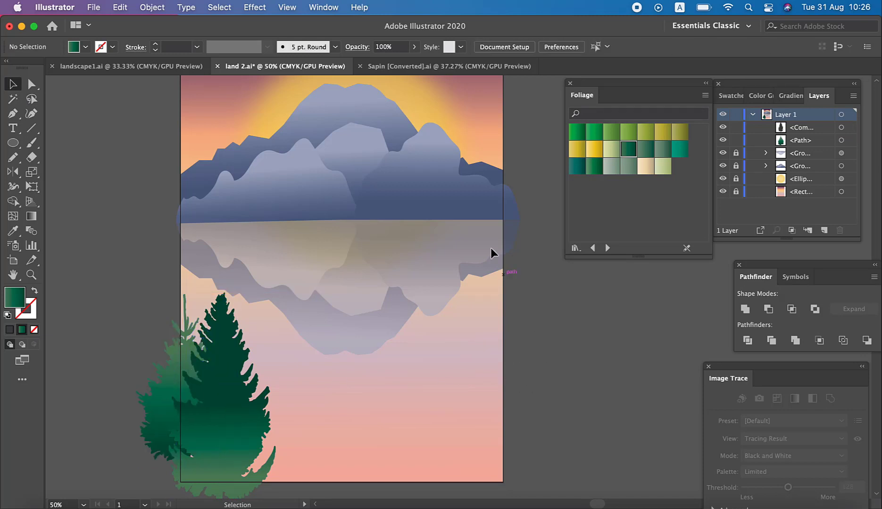
- Copy the middle pine in the second row of the Sapin file
click(168, 69)
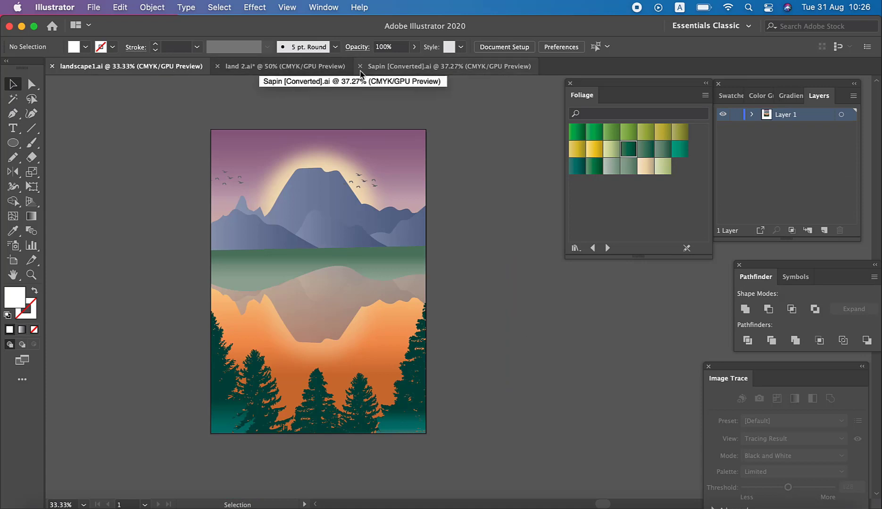
click(374, 71)
click(363, 325)
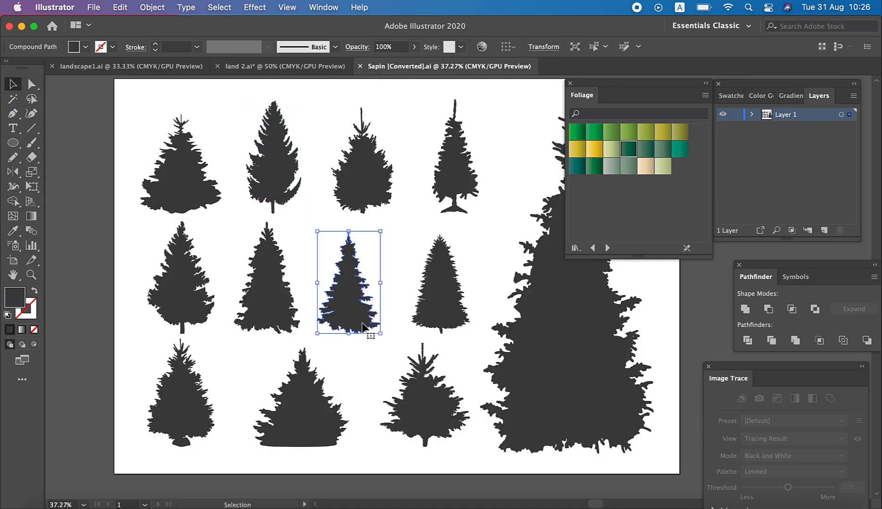
key(a)
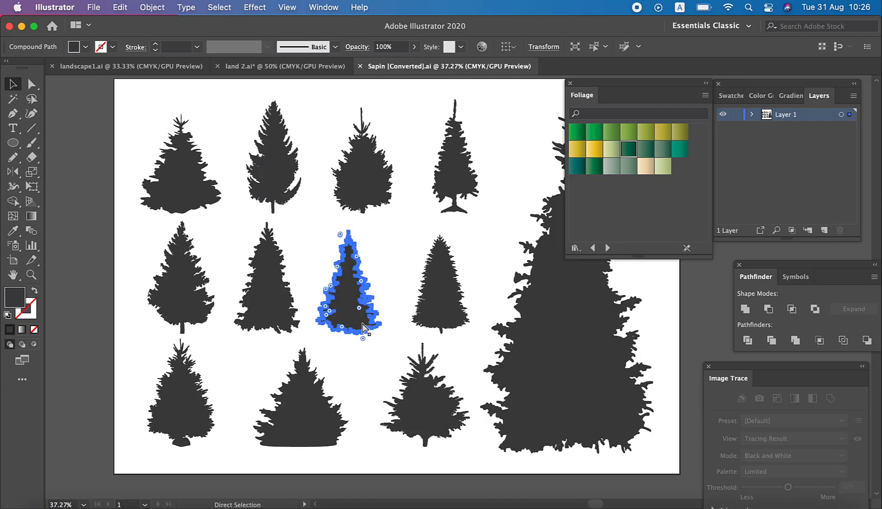
key(v)
click(116, 9)
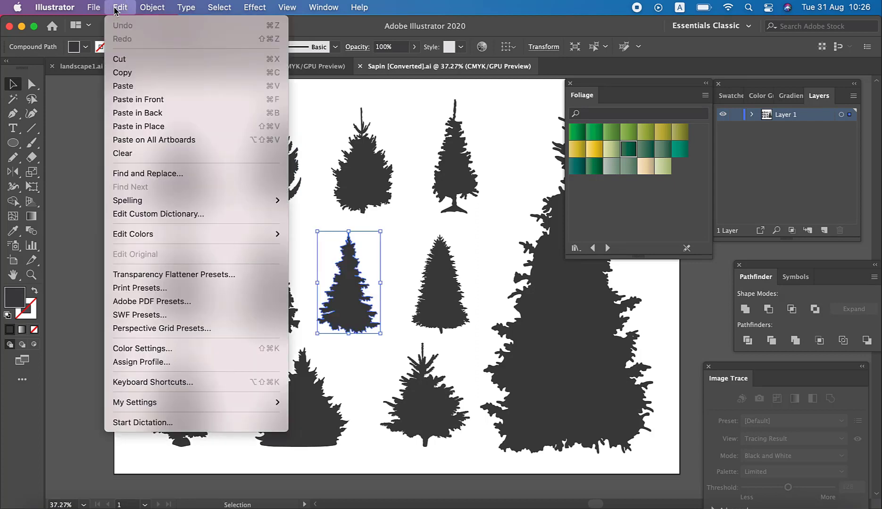
click(135, 72)
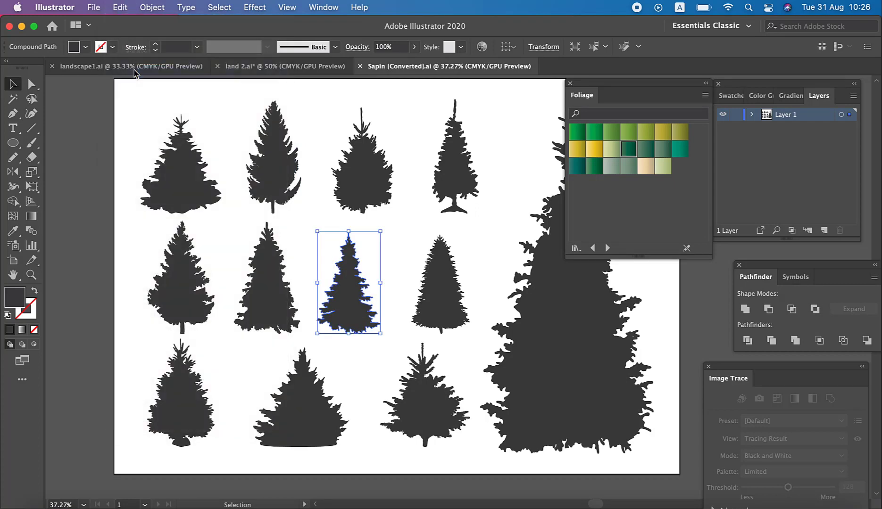
- Paste the pine into land 2.ai and move it down to the lake's bottom edge
click(280, 71)
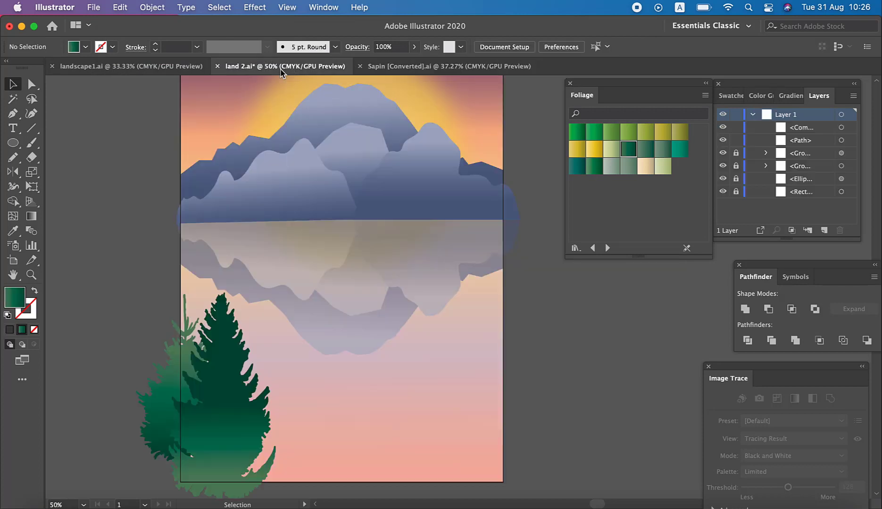
click(121, 11)
click(121, 86)
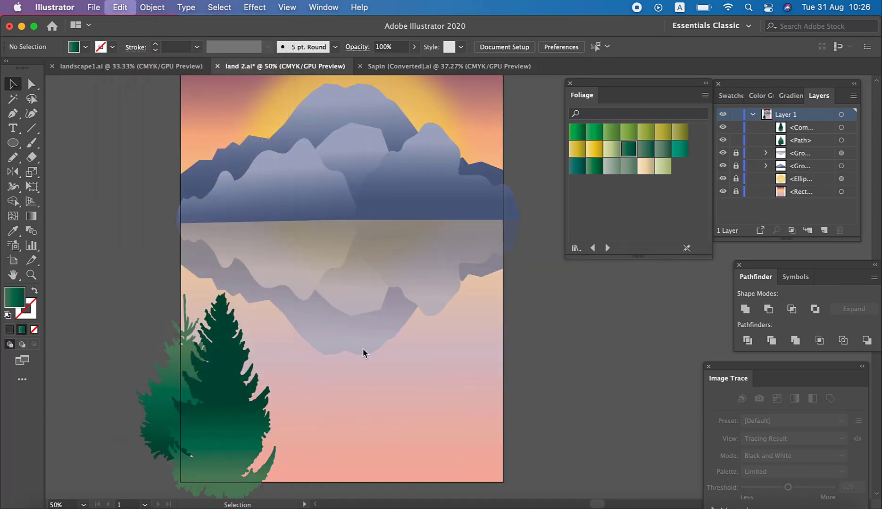
mouse_move(467, 319)
mouse_down()
mouse_move(382, 409)
mouse_move(278, 457)
mouse_move(336, 451)
mouse_move(329, 438)
mouse_move(384, 477)
mouse_up()
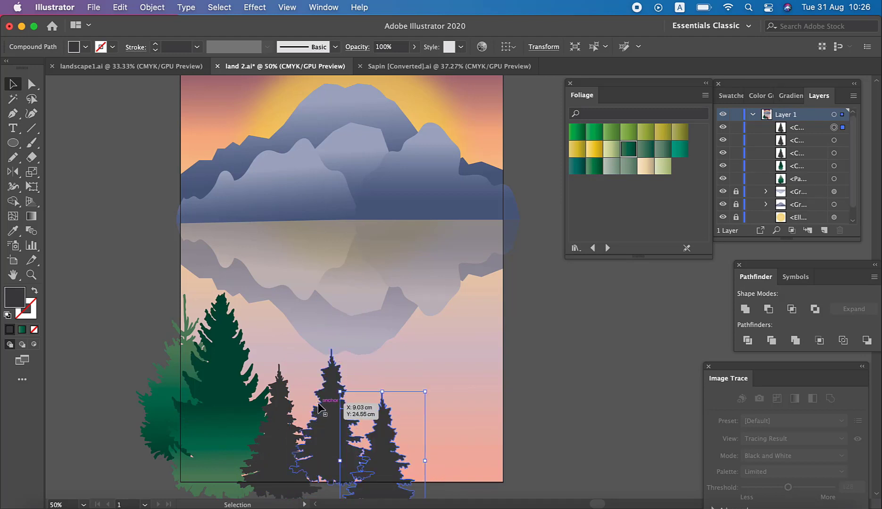
- Stretch the middle pine taller, shorten and raise the right pine, and adjust spacing
click(339, 406)
mouse_move(332, 349)
mouse_down()
mouse_move(333, 292)
mouse_move(330, 398)
mouse_up()
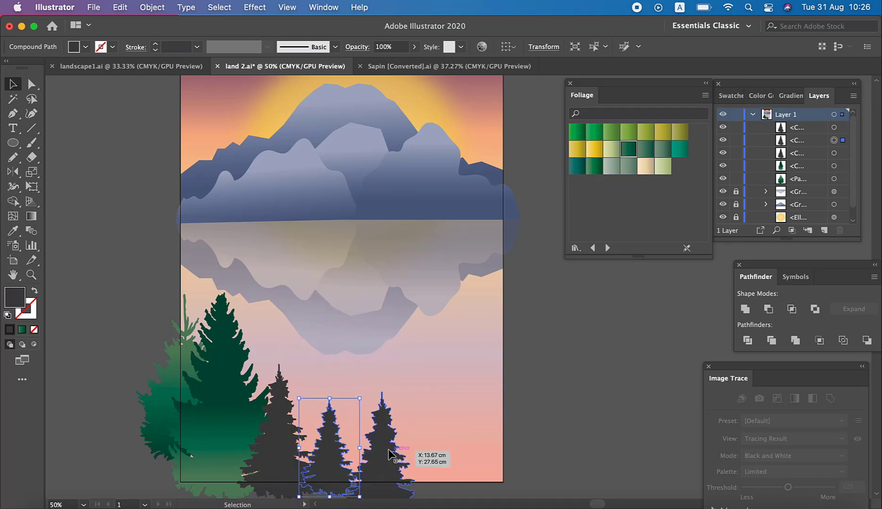
drag(388, 449, 386, 424)
drag(377, 366, 379, 384)
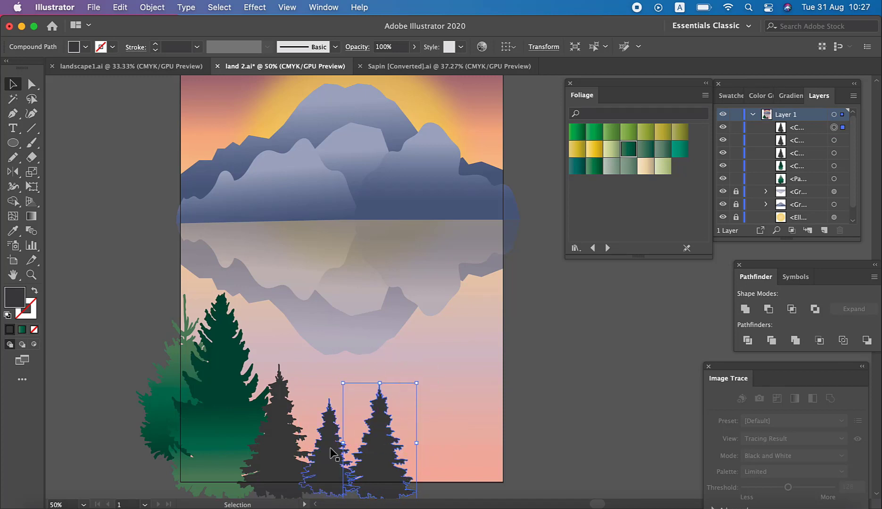
drag(330, 448, 336, 448)
click(289, 443)
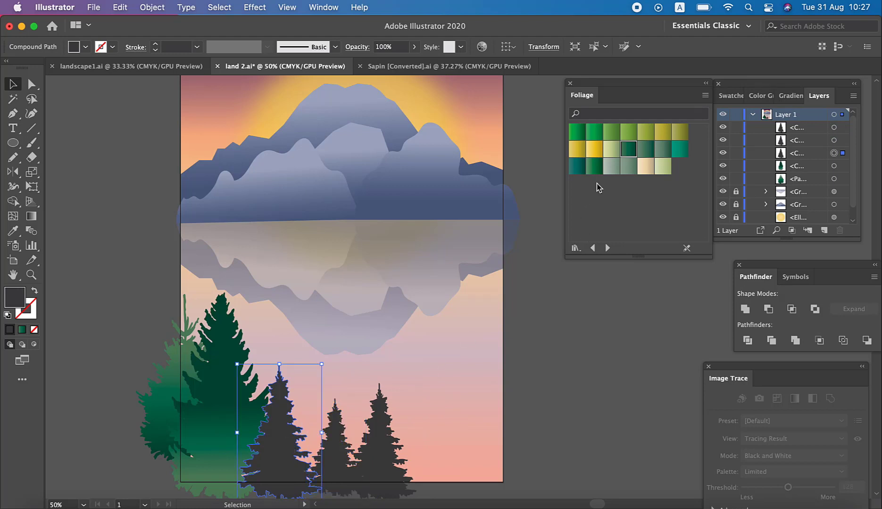
- Give the left dark pine the green Foliage gradient running vertically
click(629, 150)
click(31, 216)
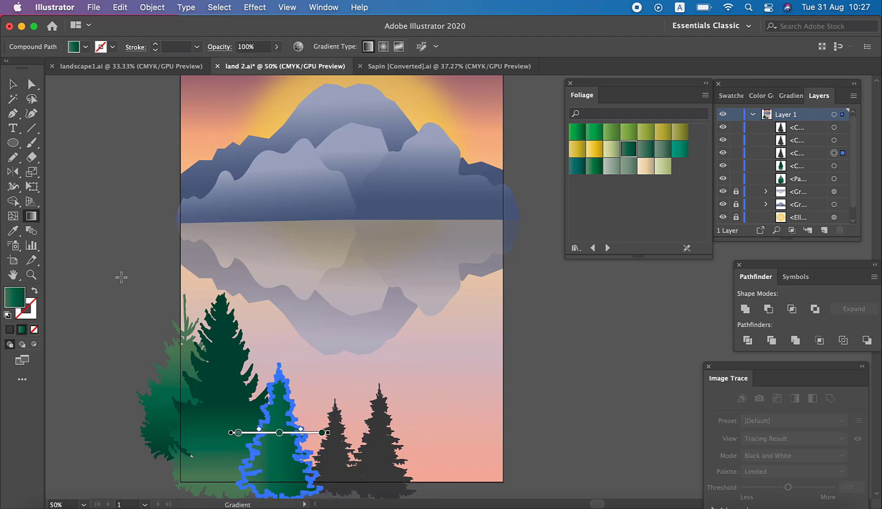
drag(278, 481, 278, 444)
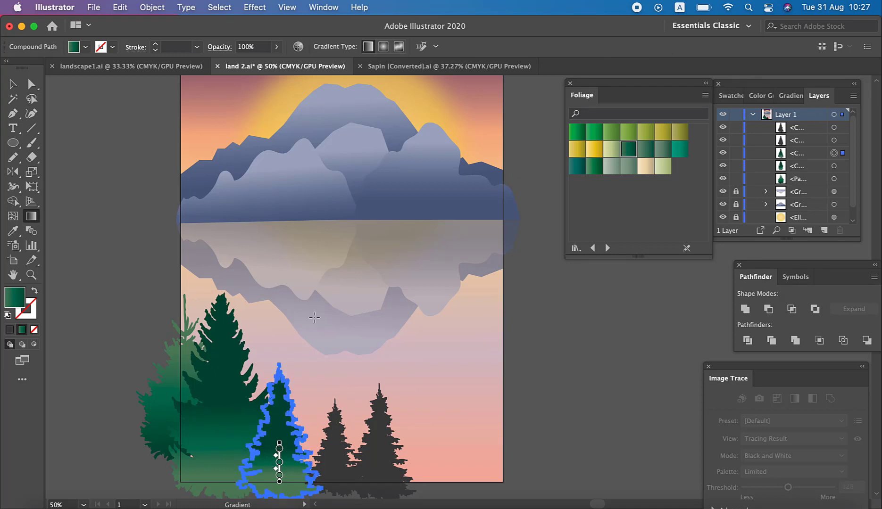
scroll(317, 325, down, 10)
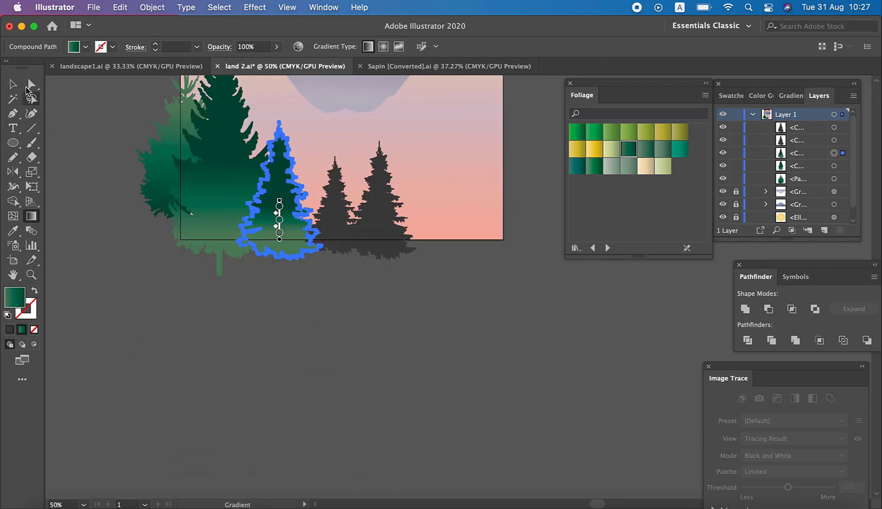
click(13, 84)
- Apply the same vertical green gradient to the next dark pine
click(333, 189)
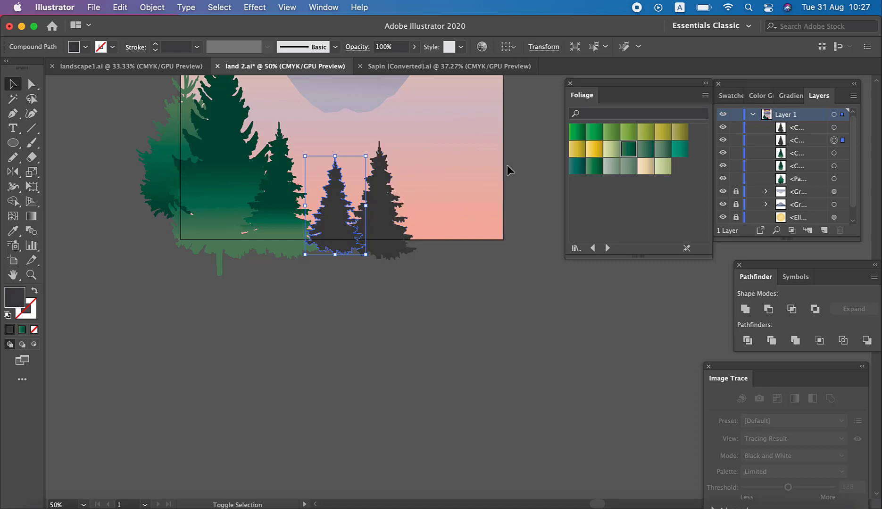
click(629, 149)
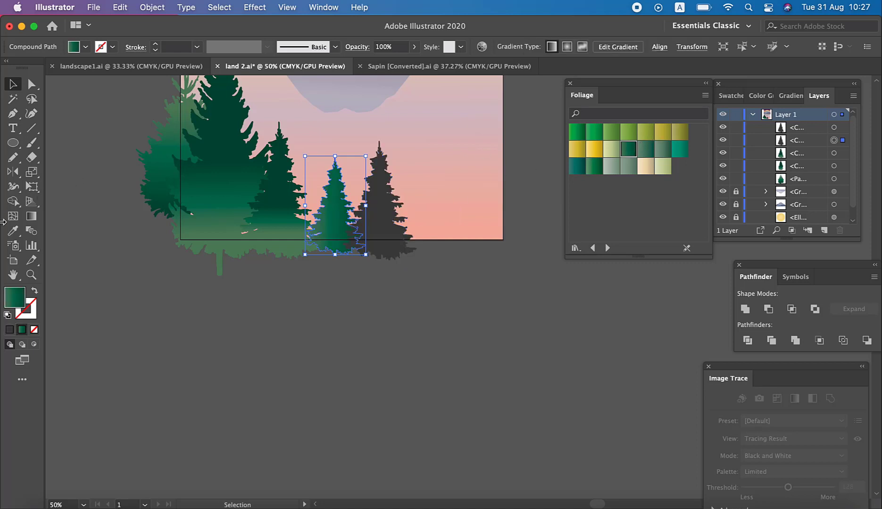
click(31, 216)
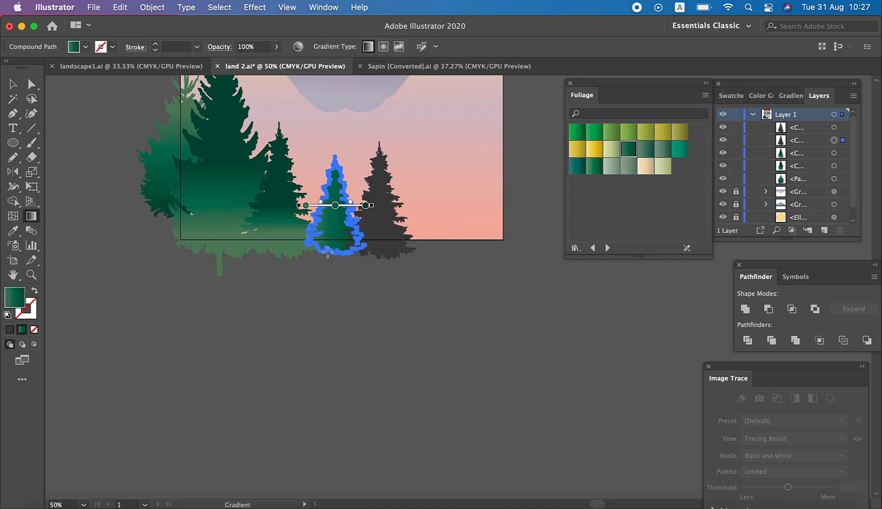
drag(333, 258, 332, 227)
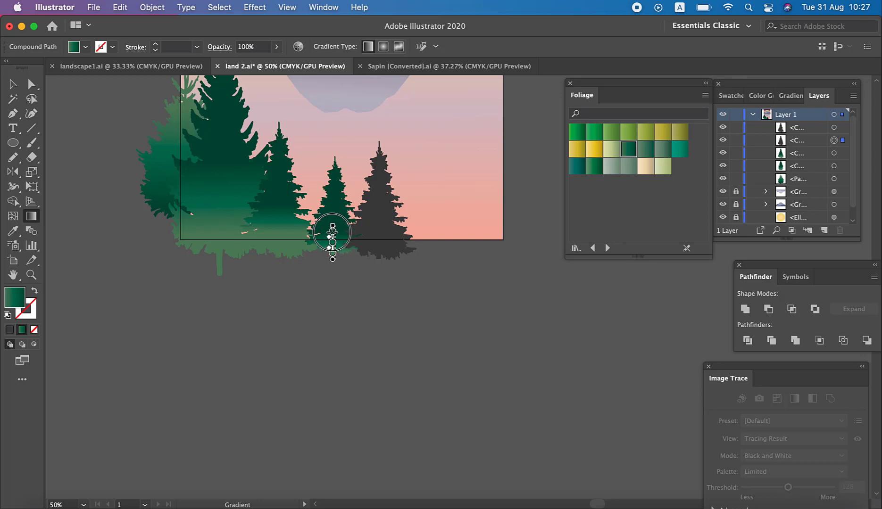
key(v)
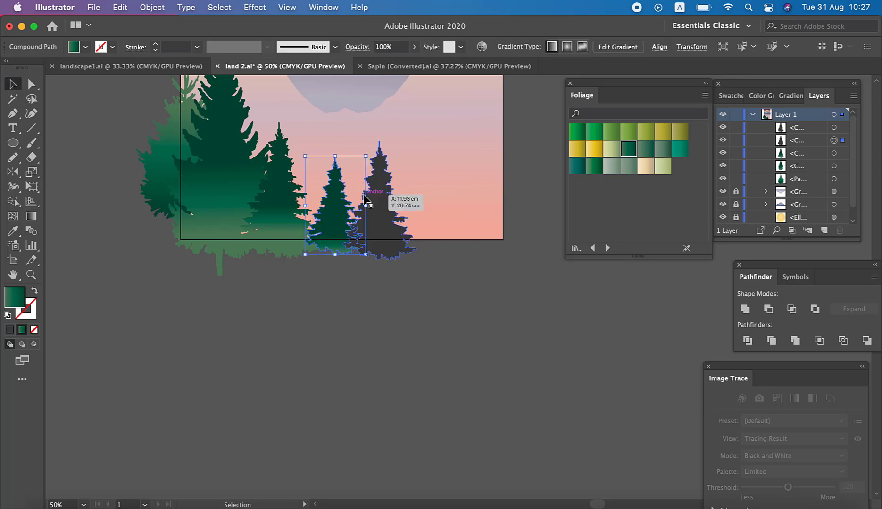
- Fill the rightmost pine with the darker green gradient set vertically, then deselect
drag(364, 198, 373, 196)
click(645, 150)
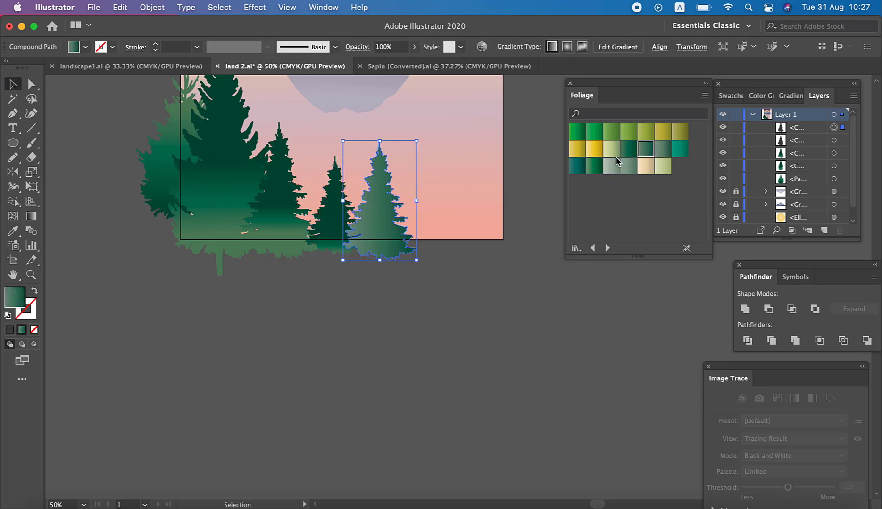
click(628, 149)
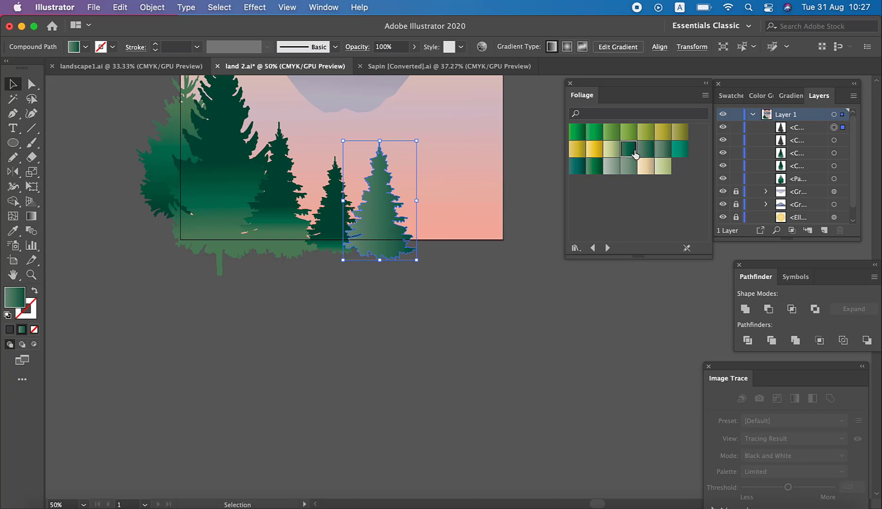
click(34, 217)
drag(379, 251, 378, 218)
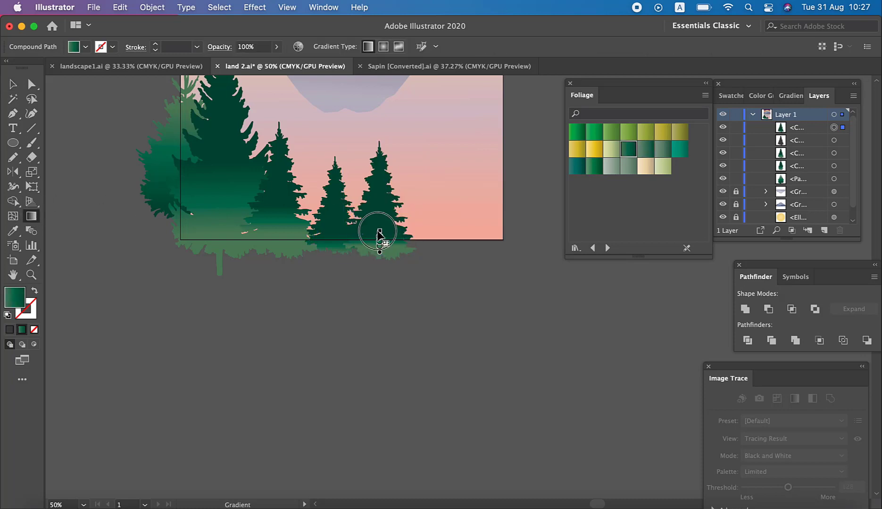
click(13, 84)
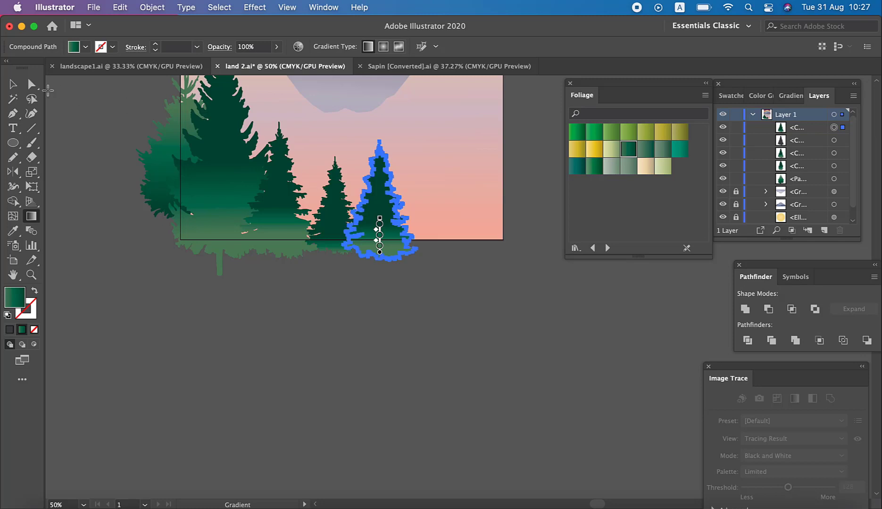
click(132, 131)
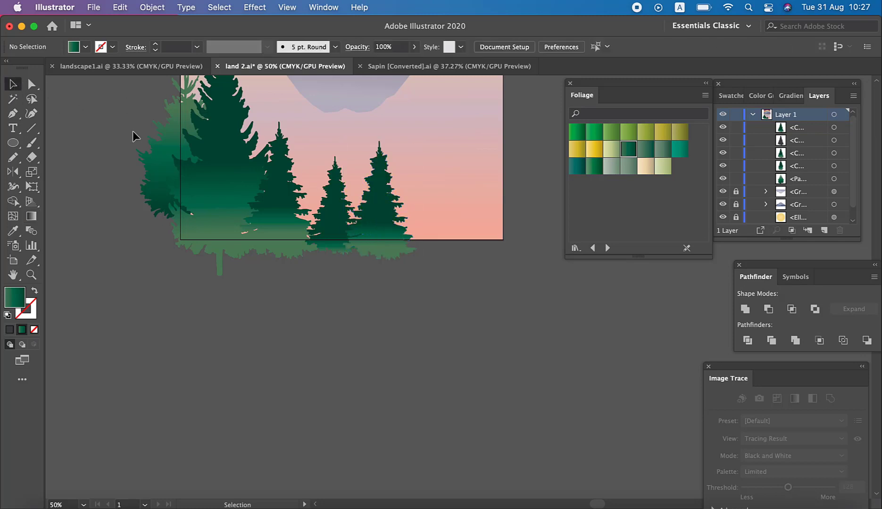
- Copy the bushy bottom-row pine from the Sapin file and paste it at the landscape's right
click(370, 68)
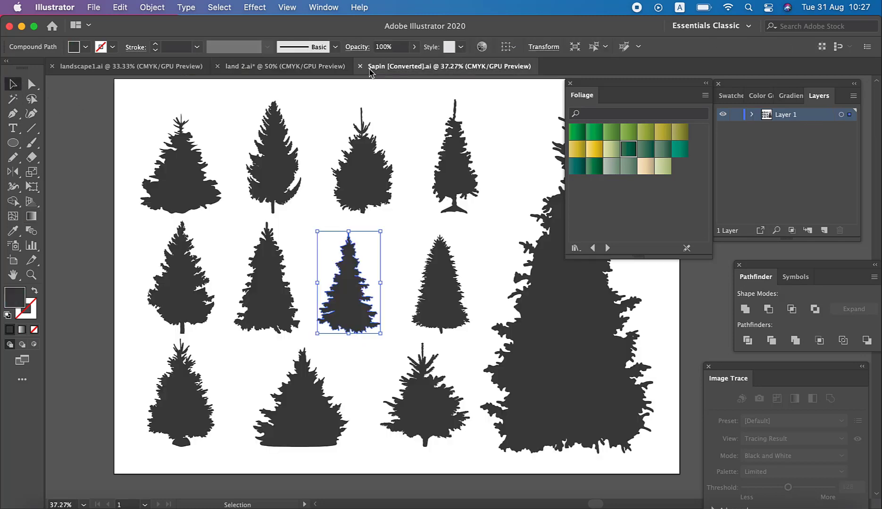
click(429, 409)
click(117, 7)
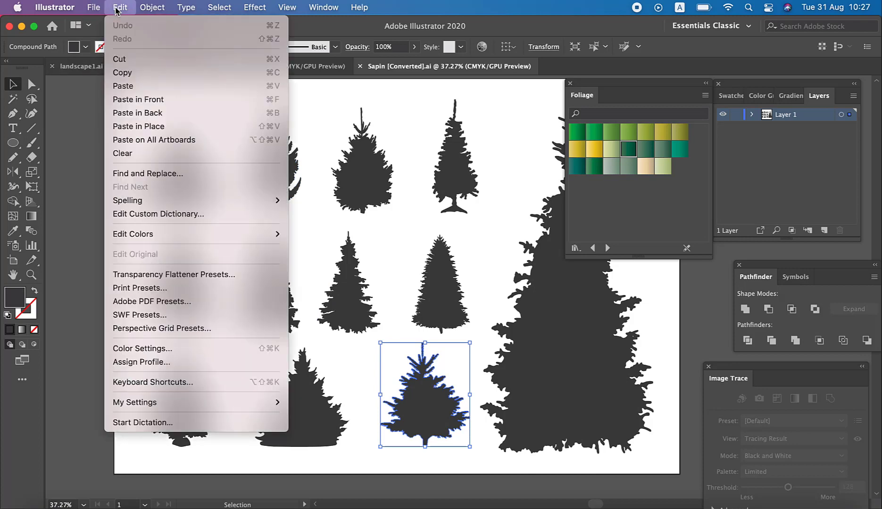
click(123, 72)
click(278, 66)
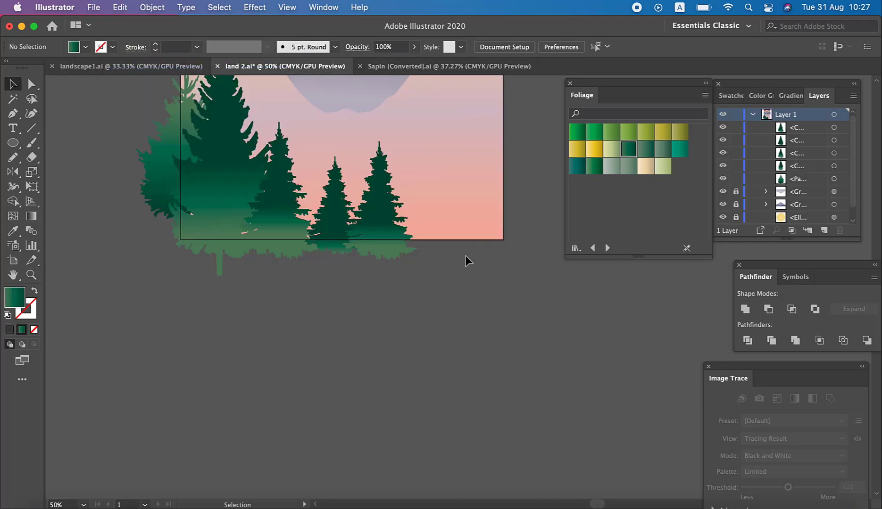
click(121, 8)
click(131, 83)
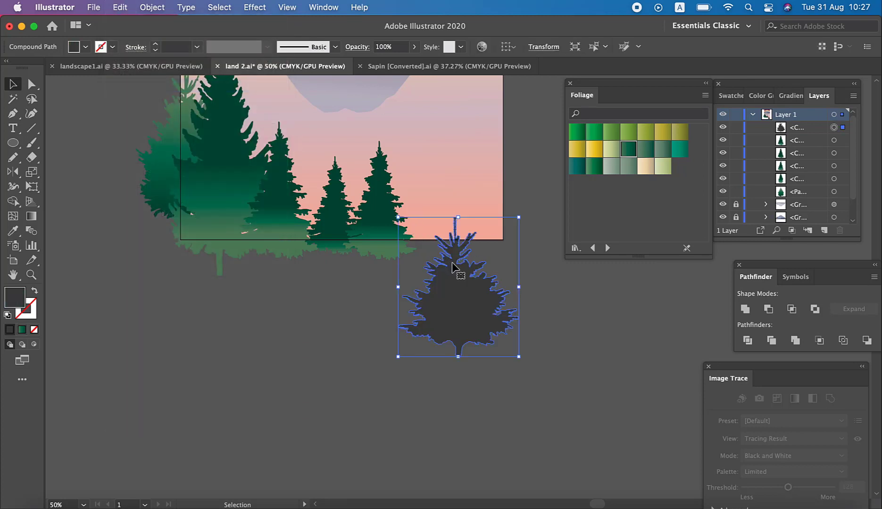
drag(451, 263, 431, 181)
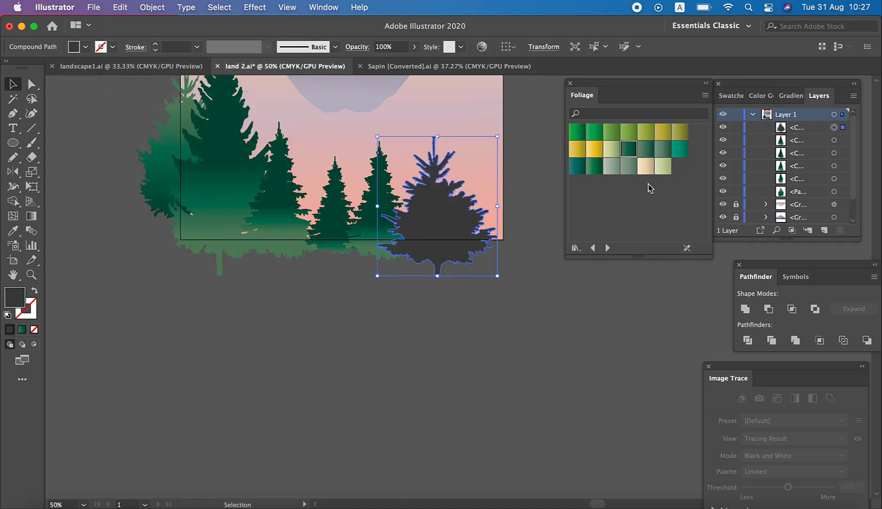
- Fill the pine with a vertical dark-green gradient and stretch it taller
click(634, 157)
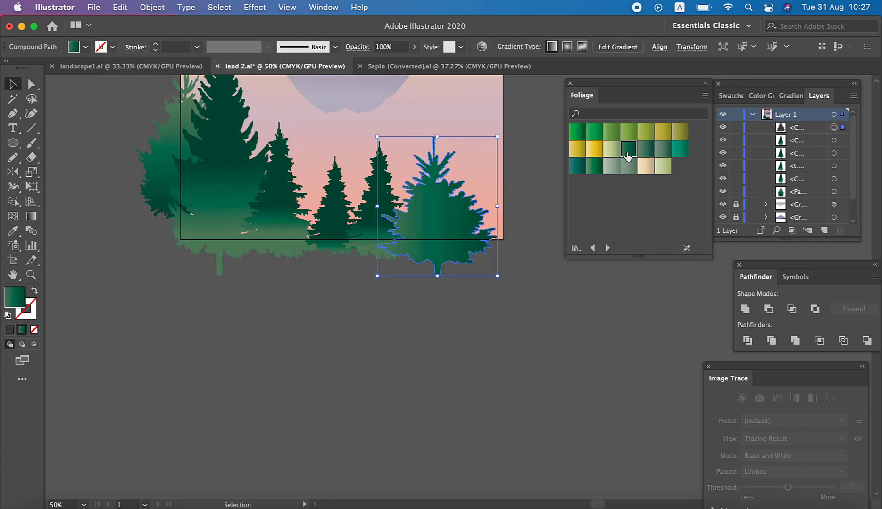
click(31, 216)
mouse_move(440, 263)
mouse_down()
mouse_move(441, 217)
mouse_move(439, 245)
mouse_up()
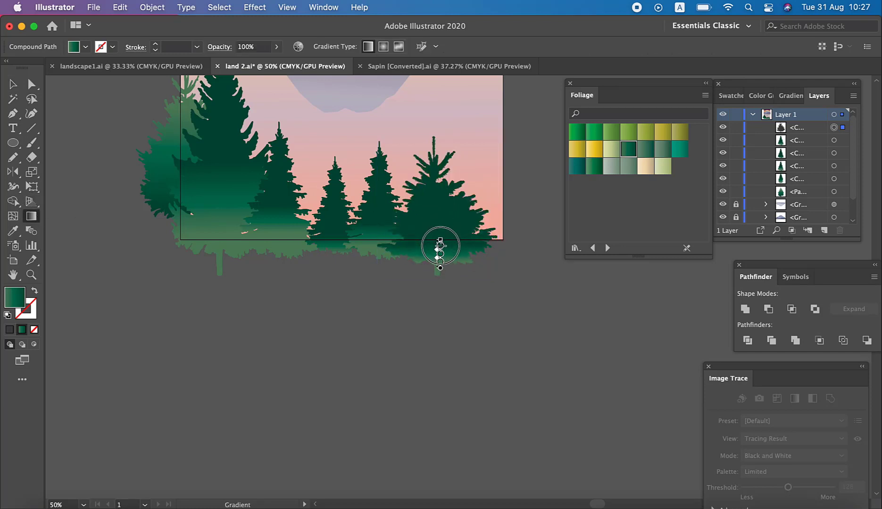
click(13, 84)
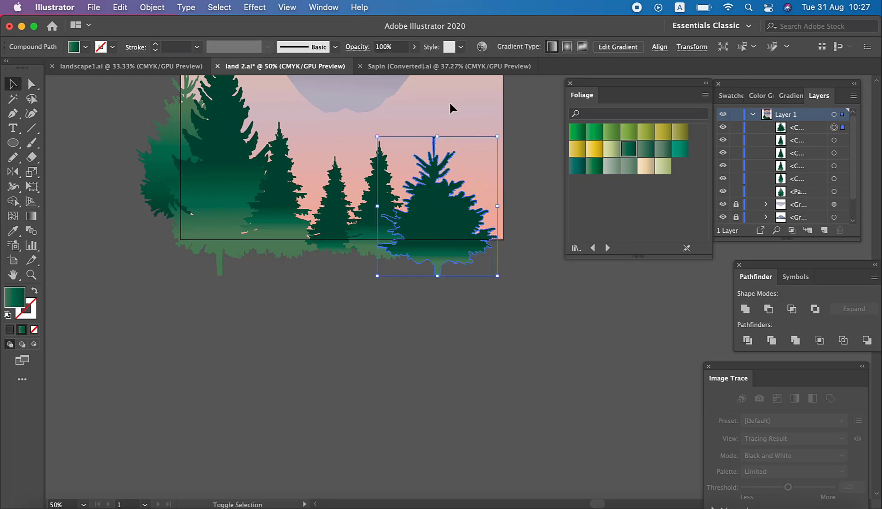
drag(438, 135, 455, 169)
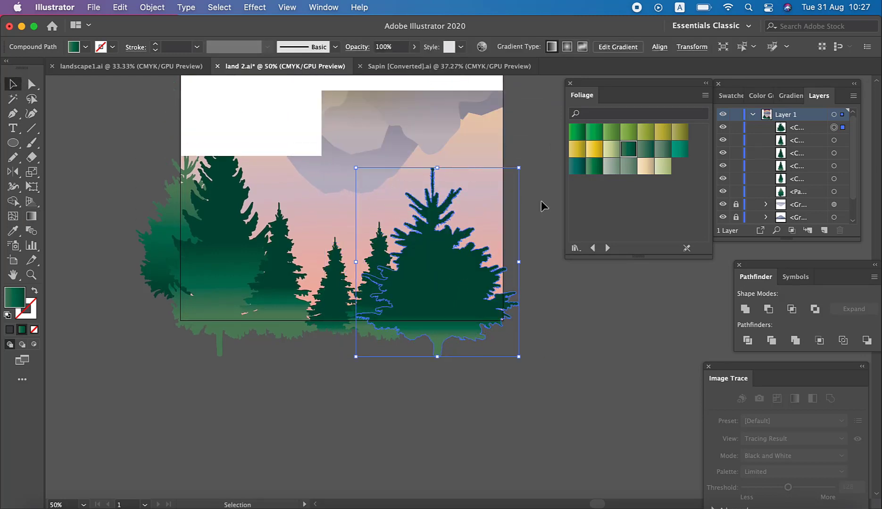
- Shift the large right pine slightly right and reposition the smaller middle tree
click(537, 199)
scroll(478, 200, up, 4)
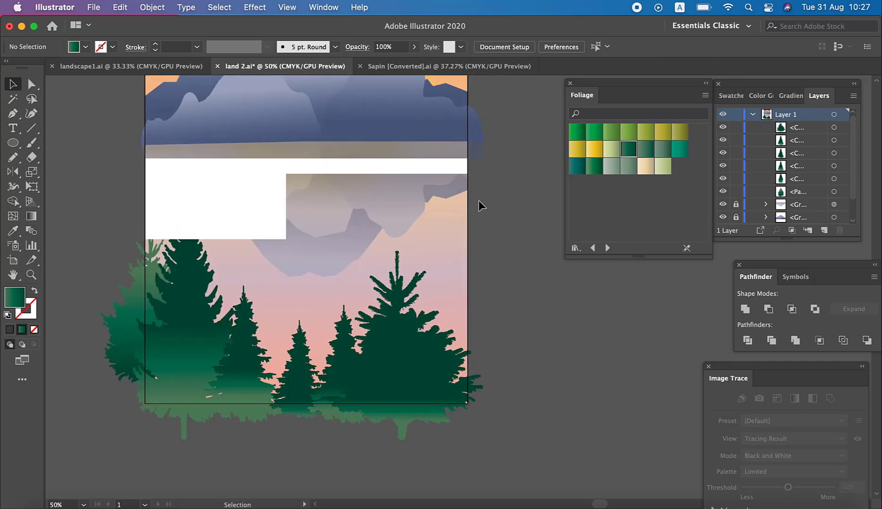
key(super+equal)
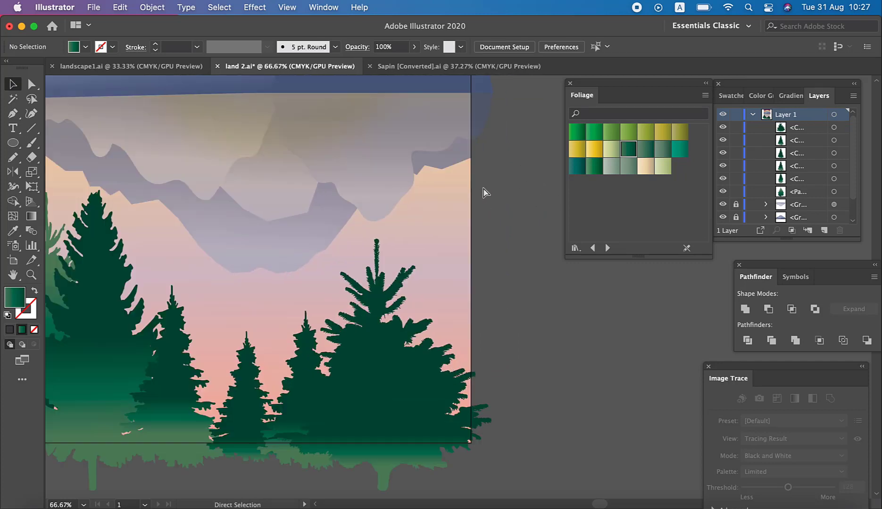
key(super+minus)
drag(431, 331, 450, 327)
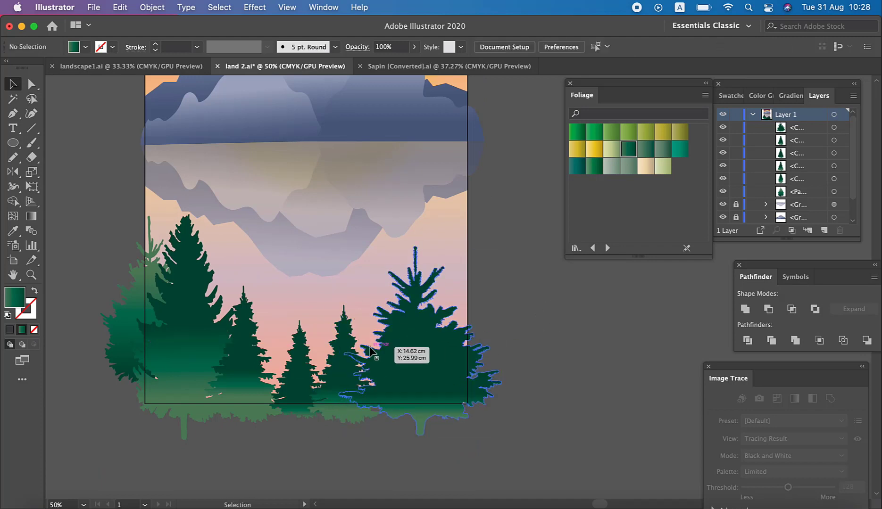
drag(345, 337, 466, 334)
drag(433, 359, 354, 362)
- Widen the small middle tree, then enlarge and reposition its neighbouring pine
drag(296, 370, 305, 381)
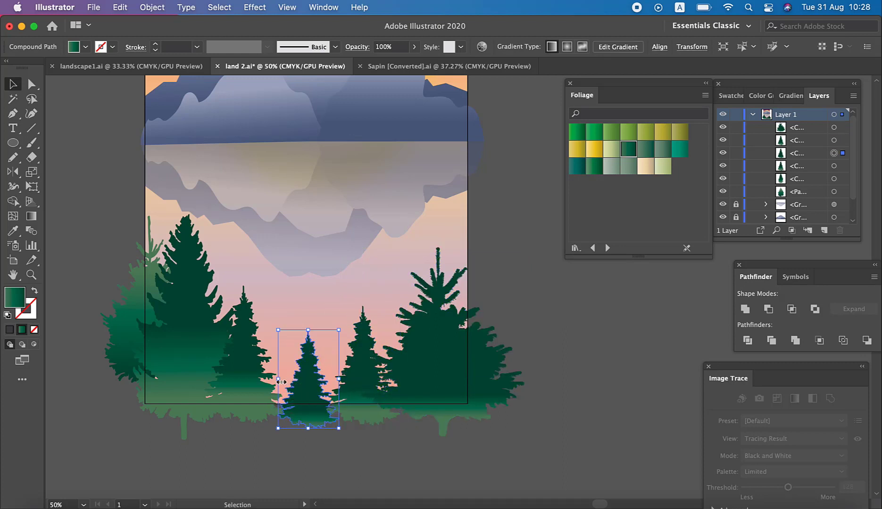
drag(278, 379, 266, 381)
drag(338, 379, 354, 379)
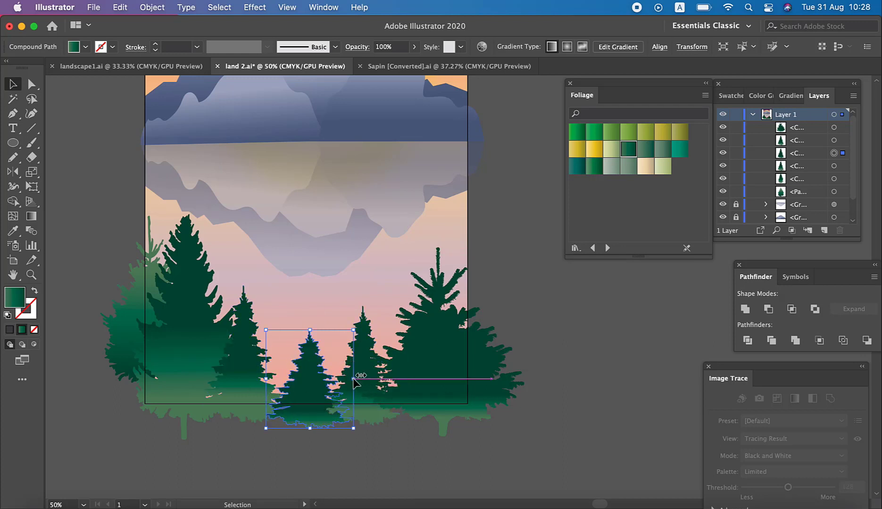
click(536, 315)
drag(354, 340, 352, 347)
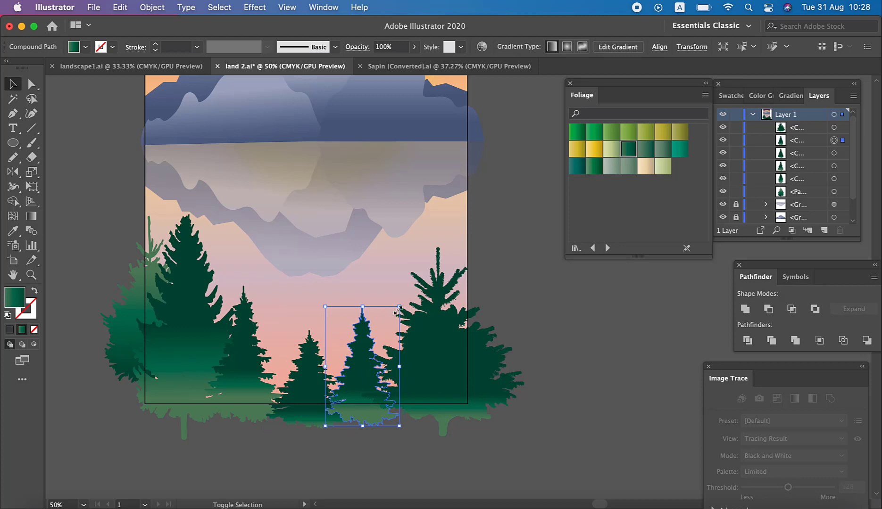
drag(398, 307, 412, 287)
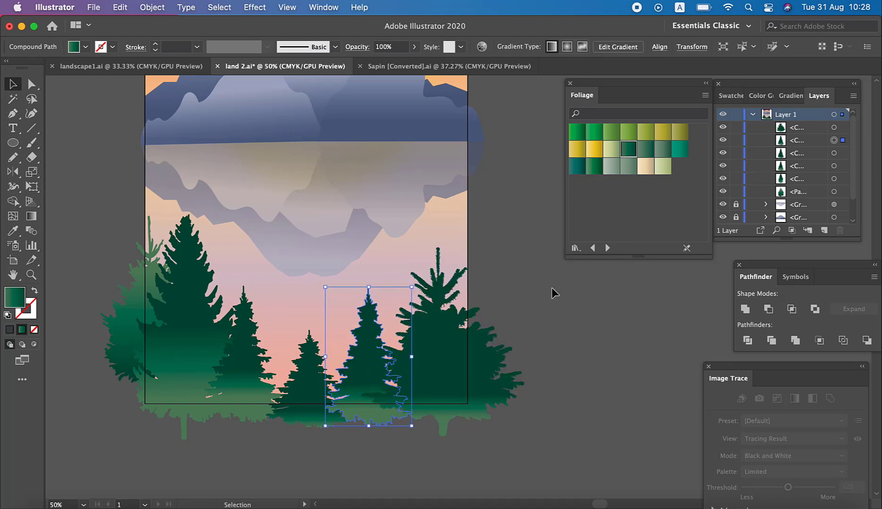
drag(370, 342, 374, 337)
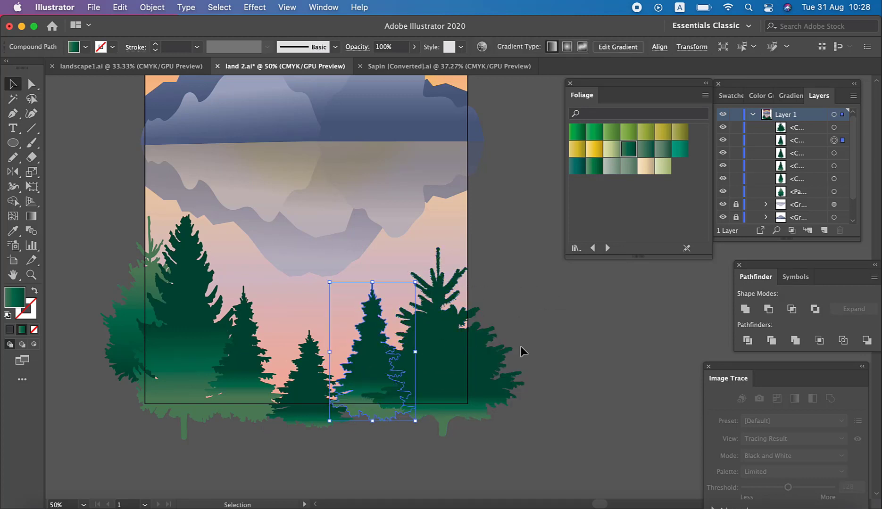
drag(253, 382, 261, 380)
- Test narrowing the big left pine, keeping it at its original size
click(238, 363)
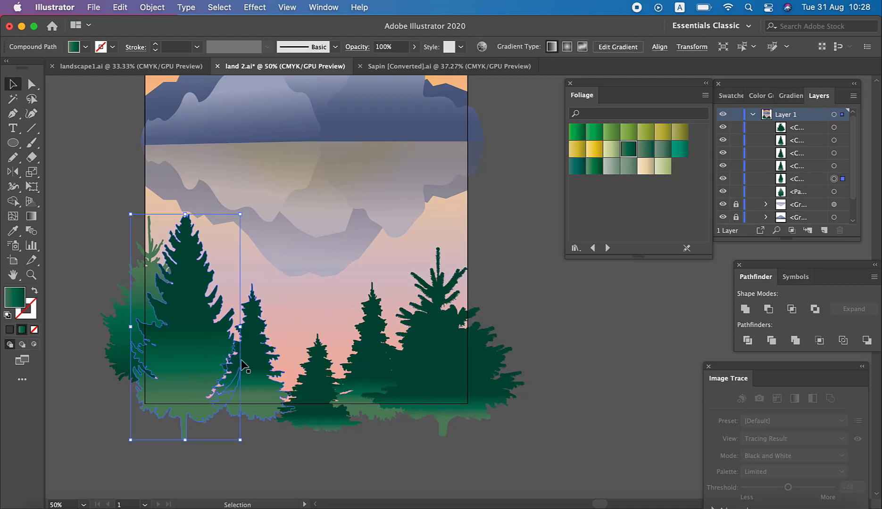
drag(240, 327, 241, 331)
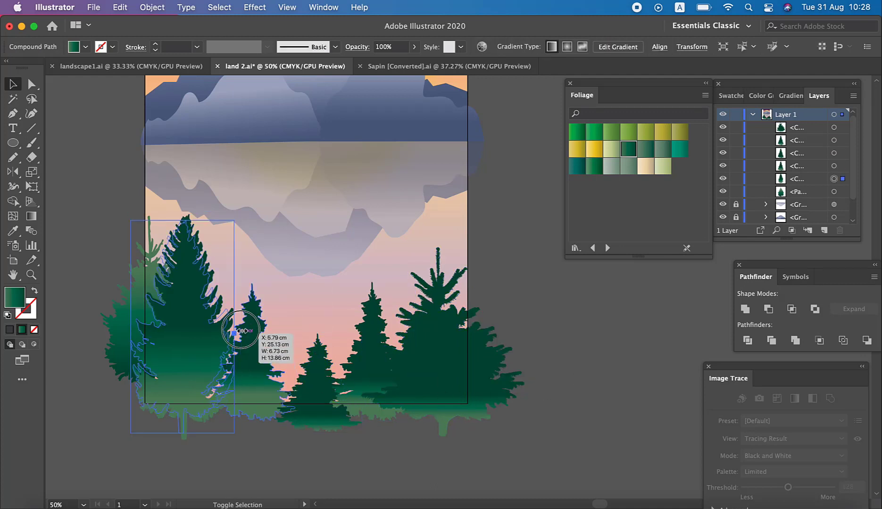
drag(240, 331, 246, 331)
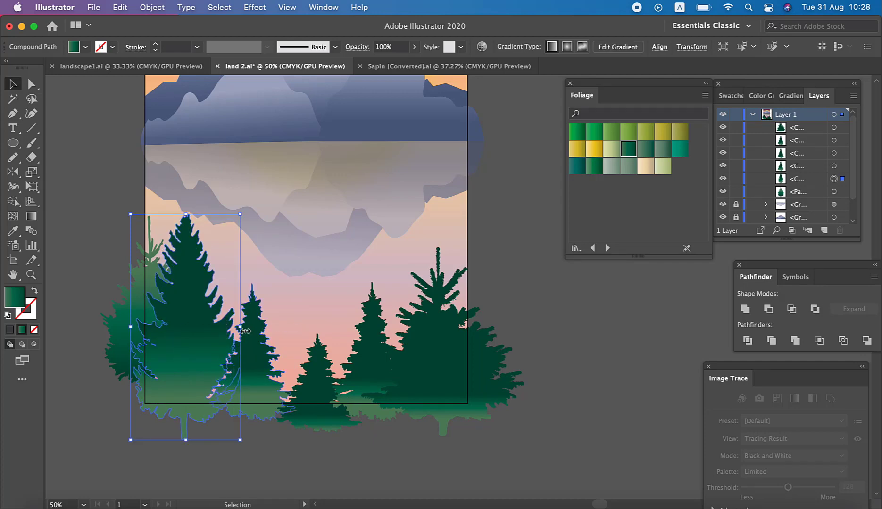
click(529, 302)
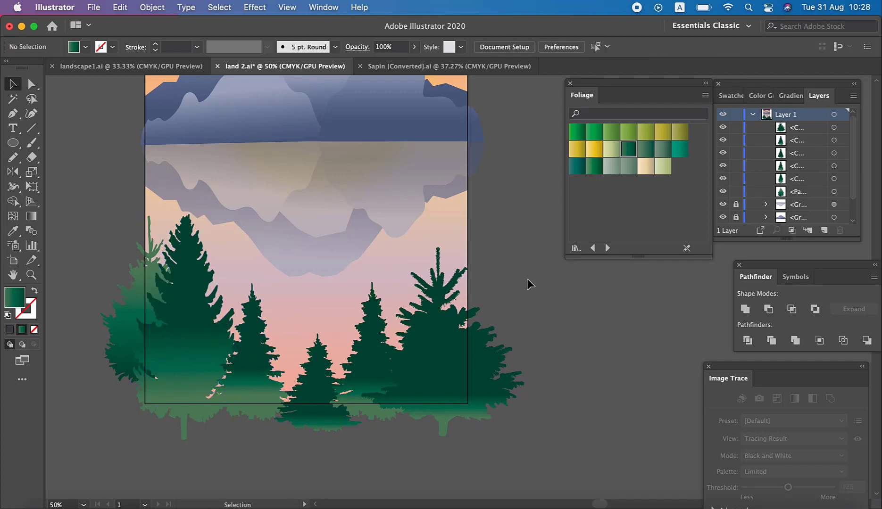
mouse_move(550, 182)
mouse_down()
mouse_move(501, 306)
mouse_move(513, 308)
mouse_up()
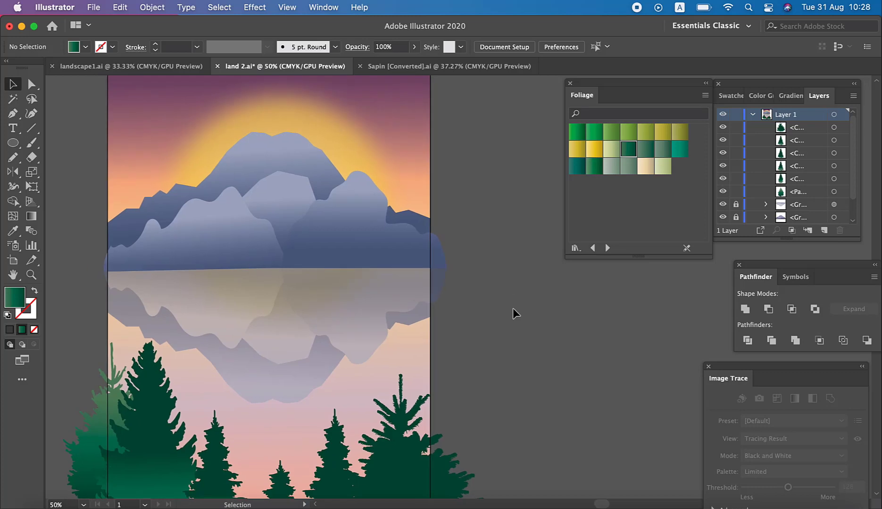
- Check the landscape1.ai reference, nudge the tall left fir right and bring it to front
key(super+minus)
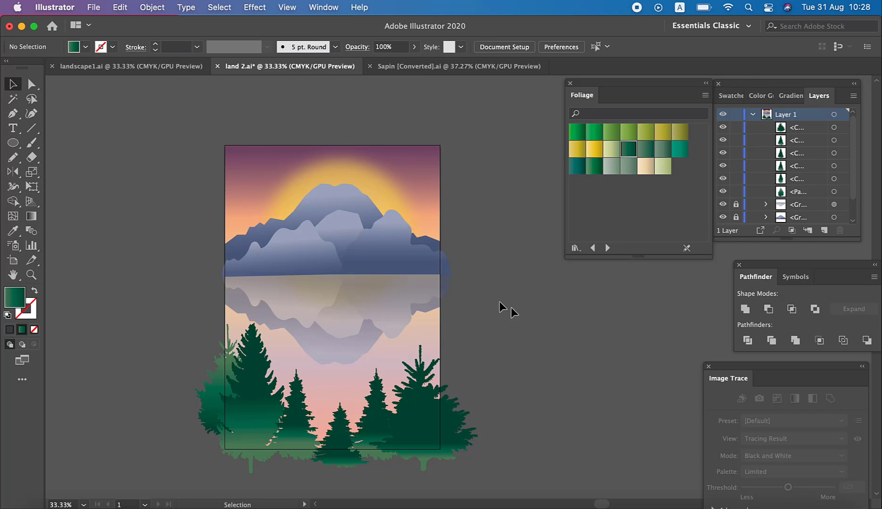
click(142, 66)
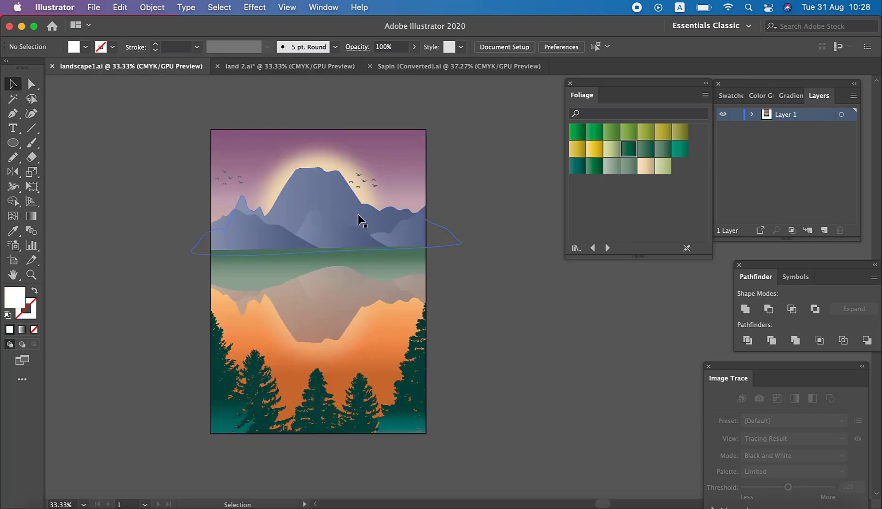
click(423, 66)
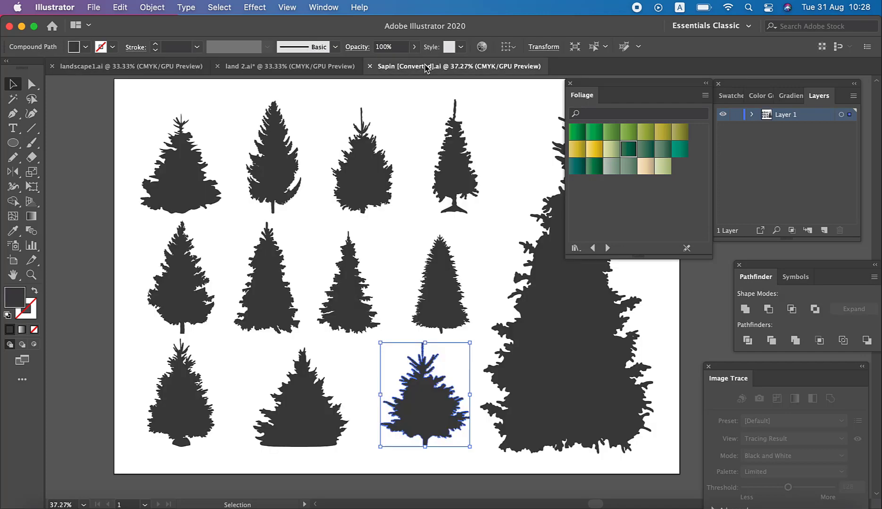
click(333, 67)
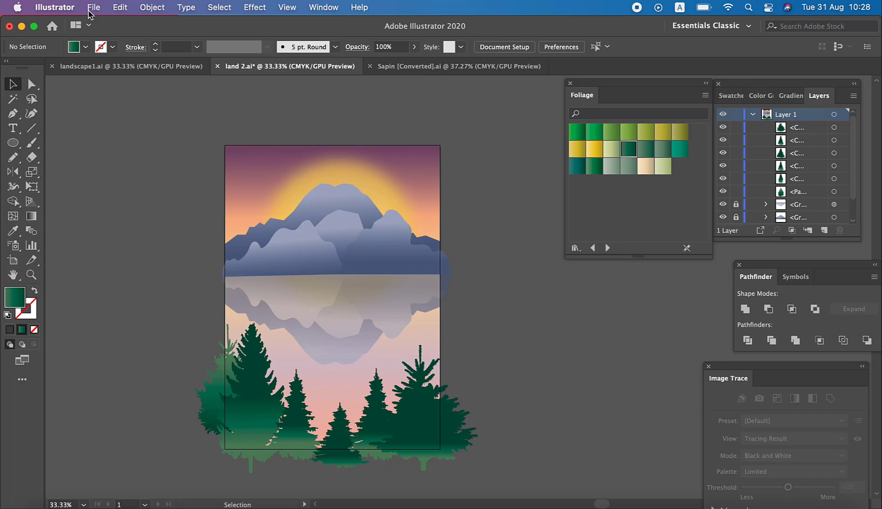
drag(256, 400, 264, 404)
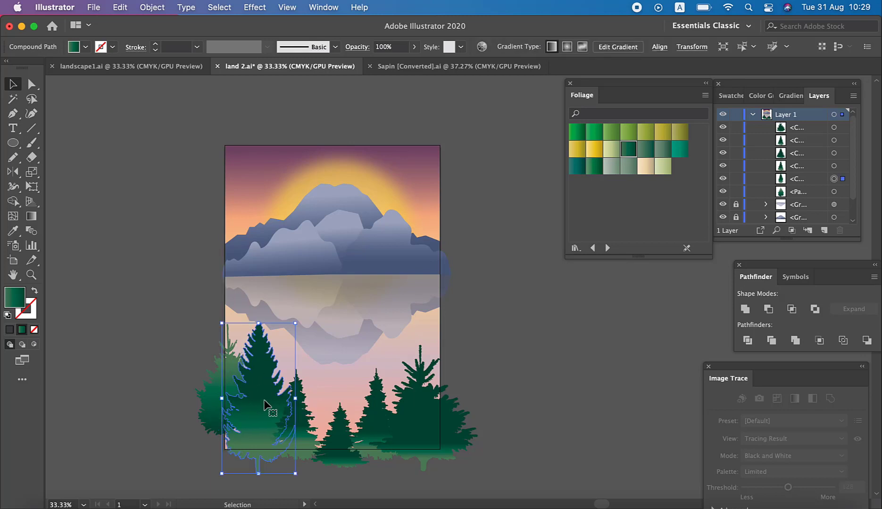
right_click(264, 401)
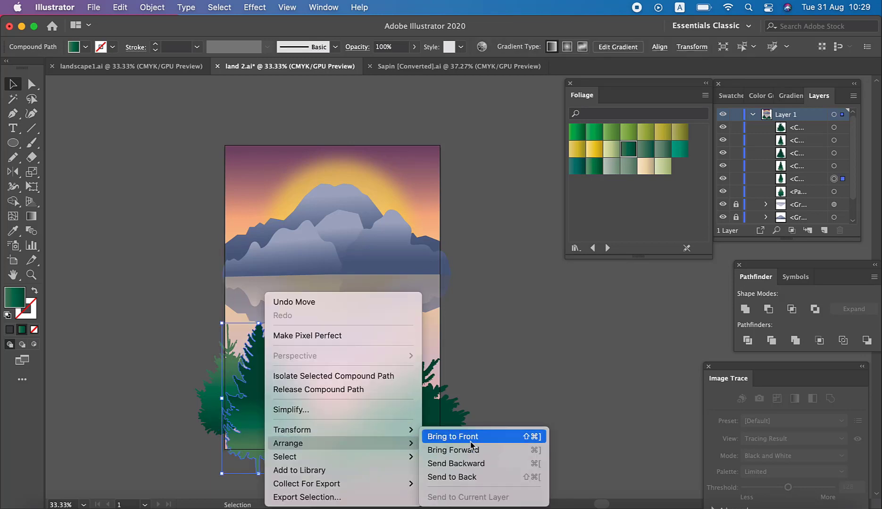
click(467, 434)
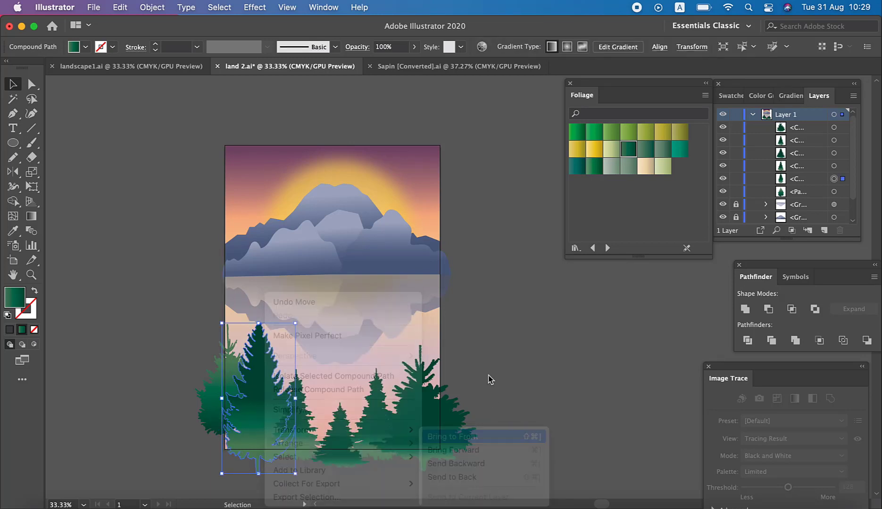
- Place NicePng_birds-png_18827.png from the Illus tutor folder as a linked image
click(94, 7)
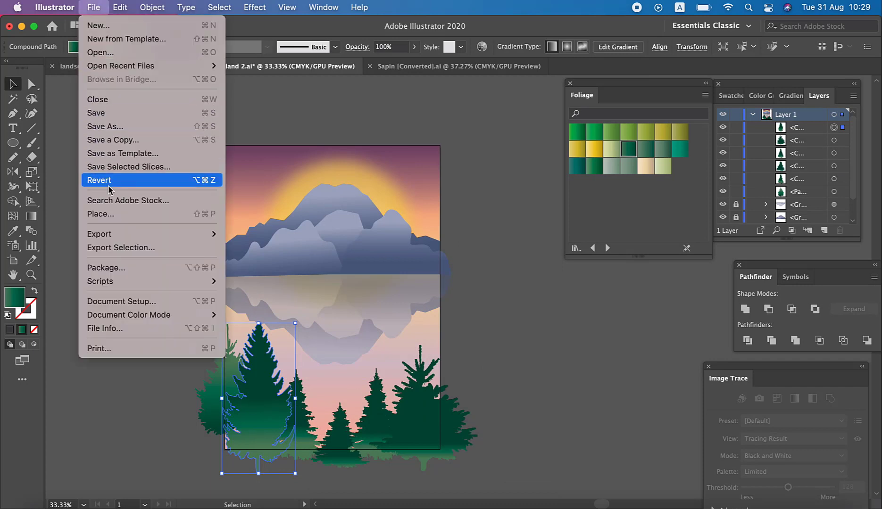
click(119, 214)
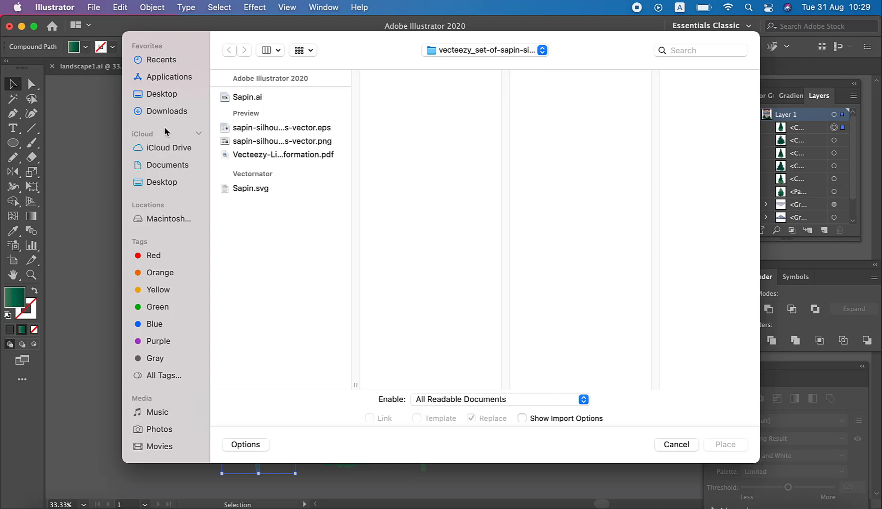
click(160, 183)
click(271, 99)
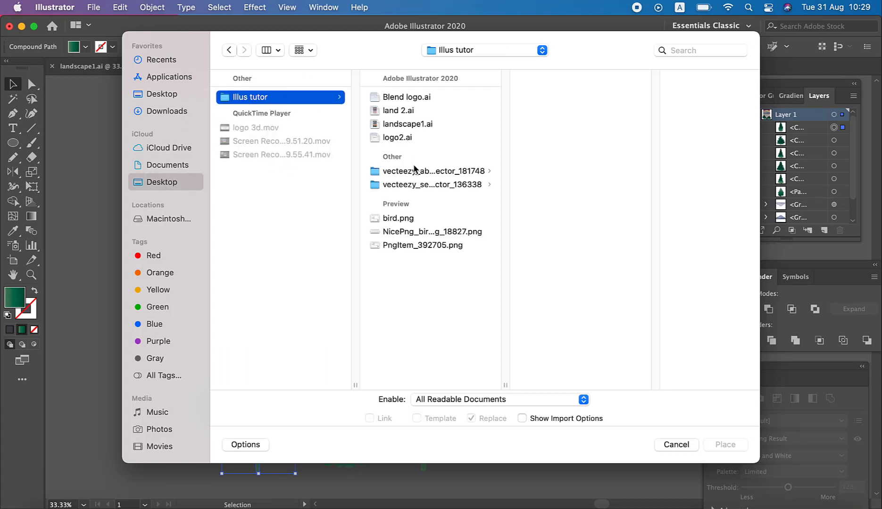
click(399, 220)
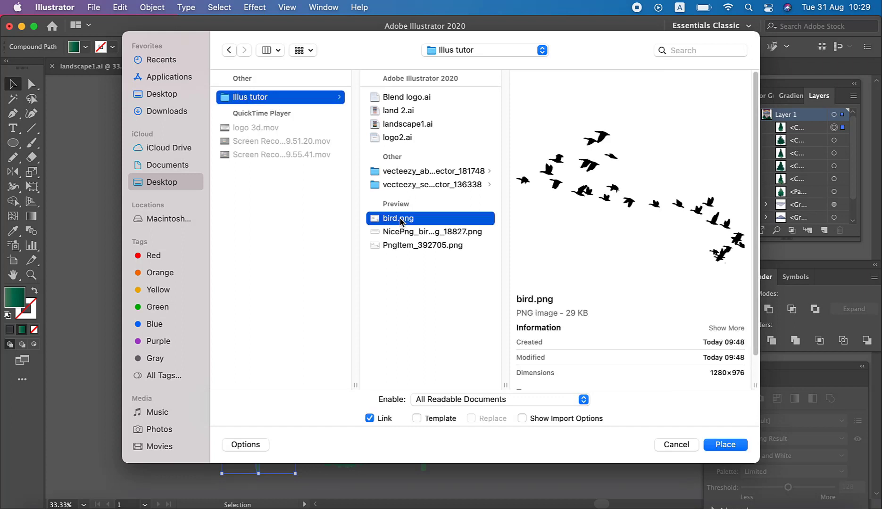
click(451, 232)
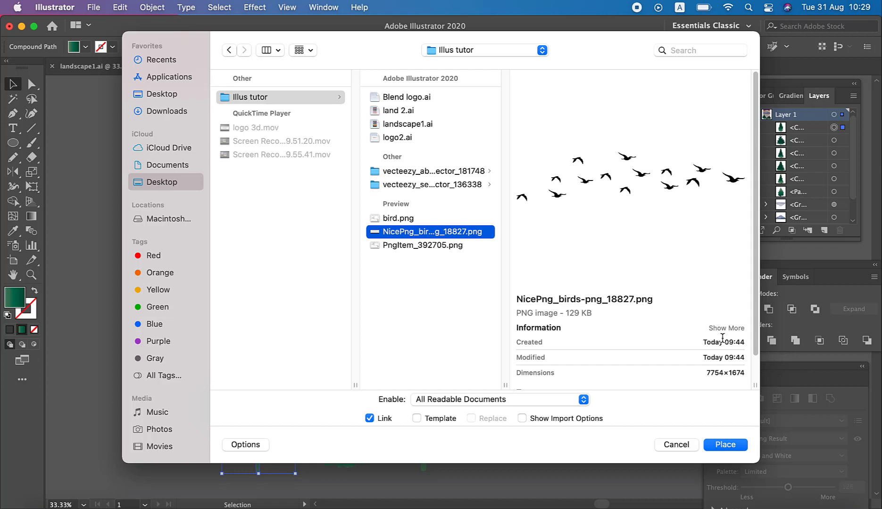
click(735, 445)
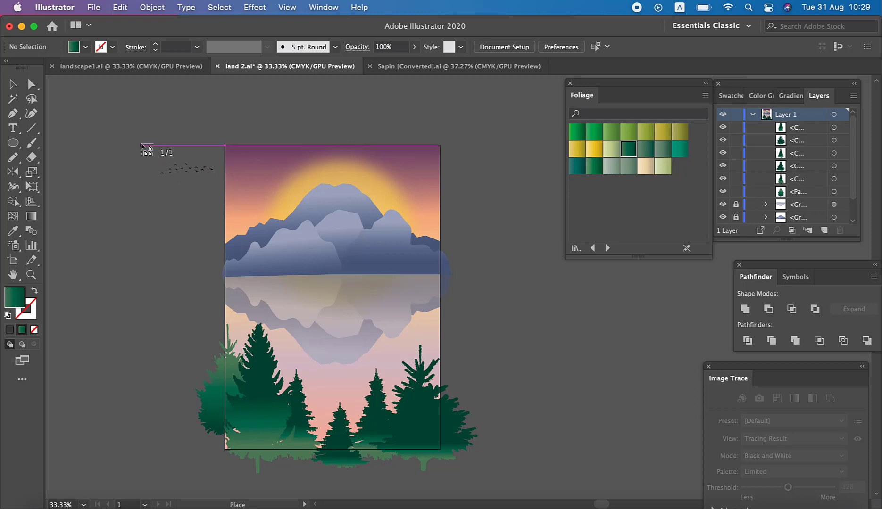
- Drop the birds image near the top-left and shrink it to a small flock in the upper-left sky
drag(141, 146, 317, 223)
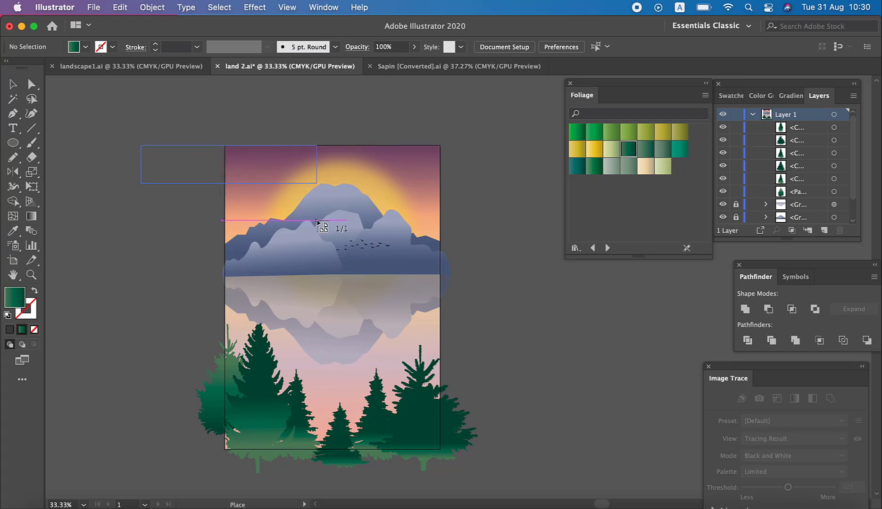
drag(317, 220, 325, 227)
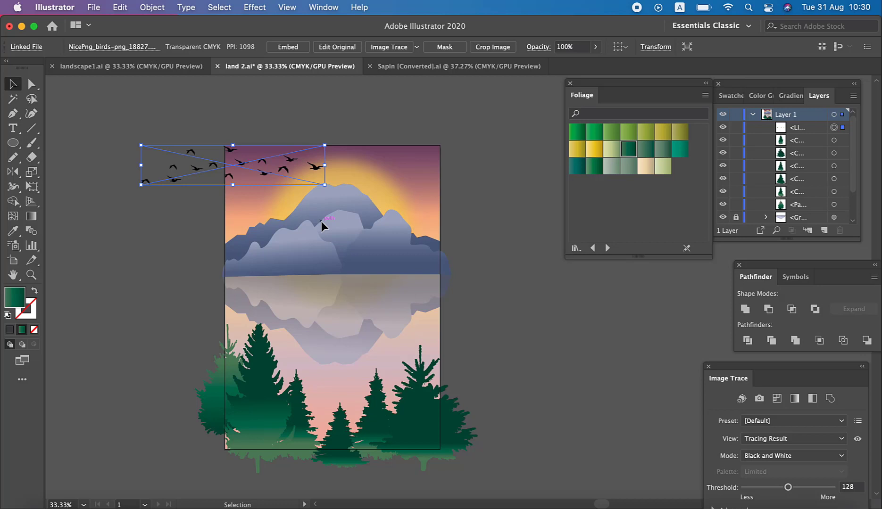
key(super+equal)
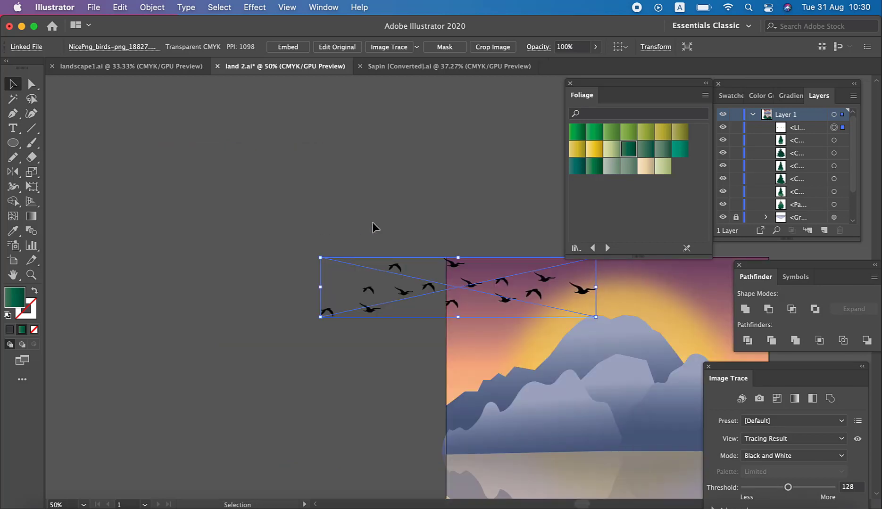
drag(372, 221, 177, 160)
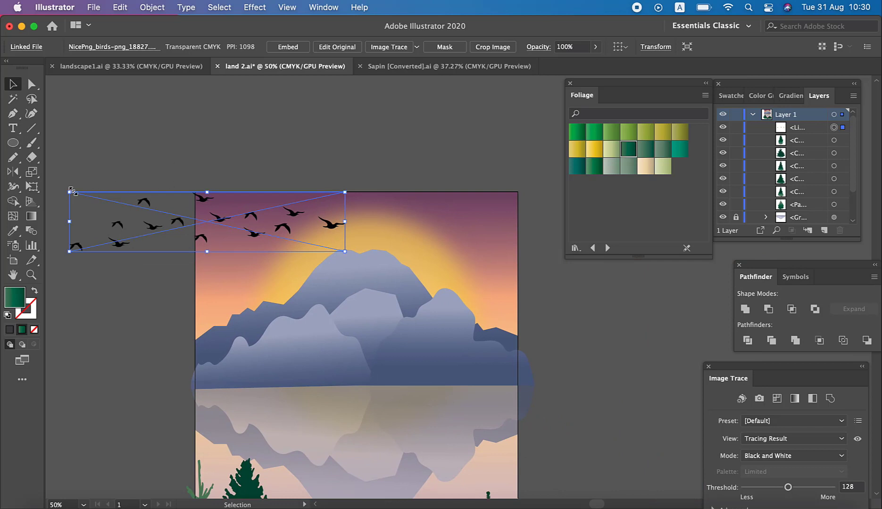
drag(70, 191, 192, 229)
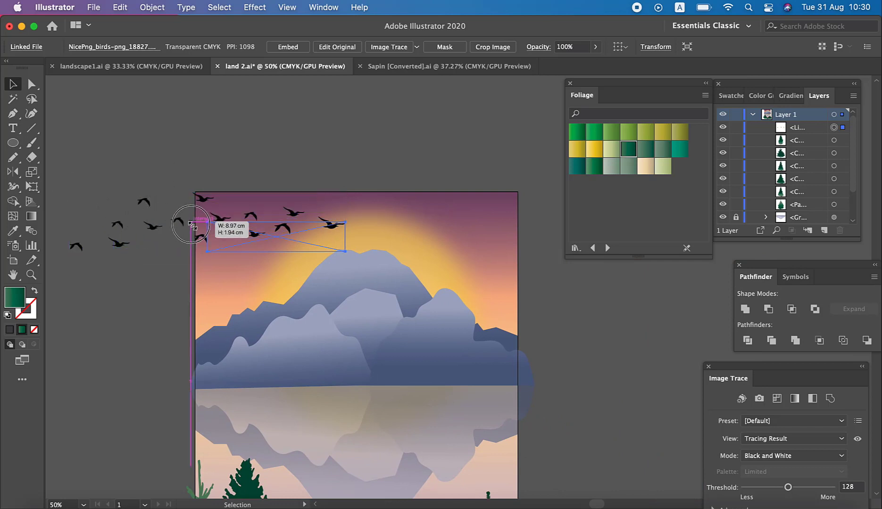
drag(309, 244, 300, 234)
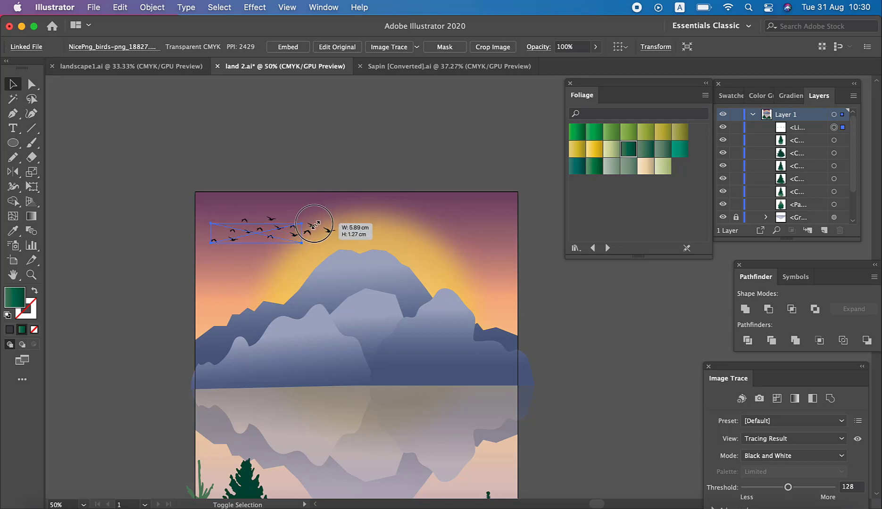
drag(334, 216, 302, 223)
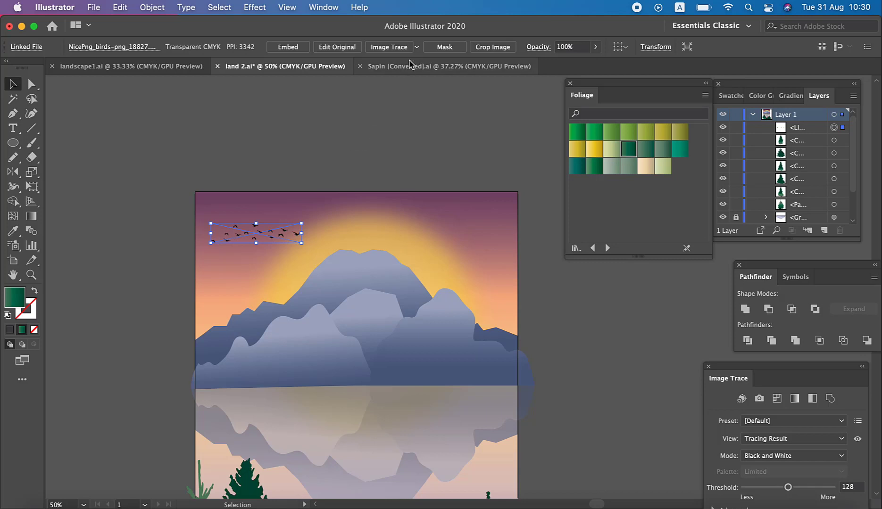
- Trace the birds with the Silhouettes preset, turning off the warning, and expand to vectors
click(417, 48)
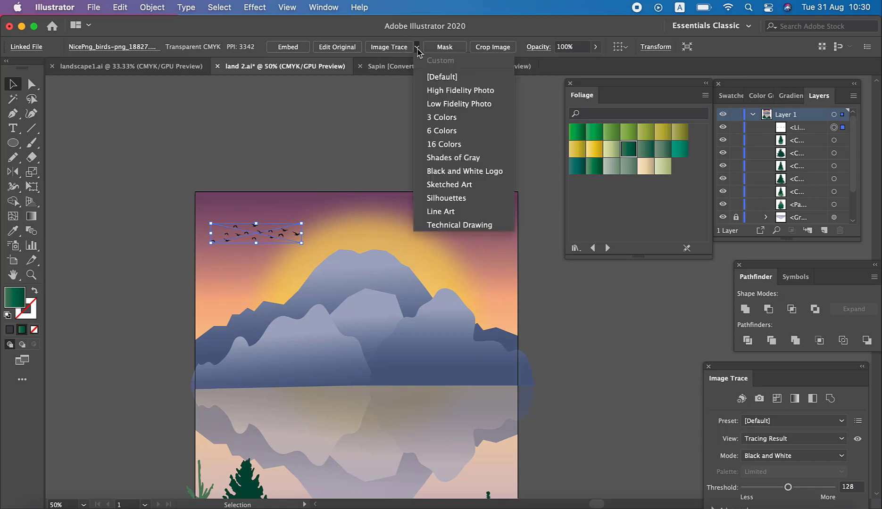
click(452, 197)
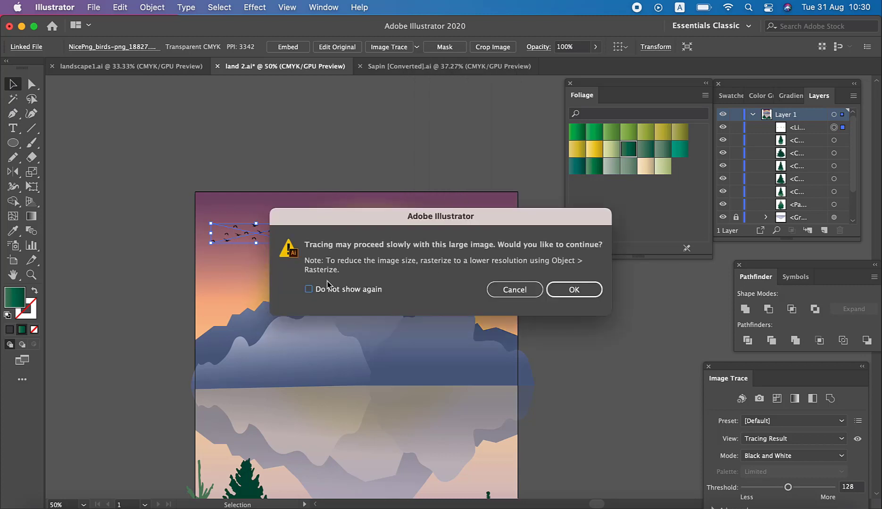
click(308, 290)
click(566, 291)
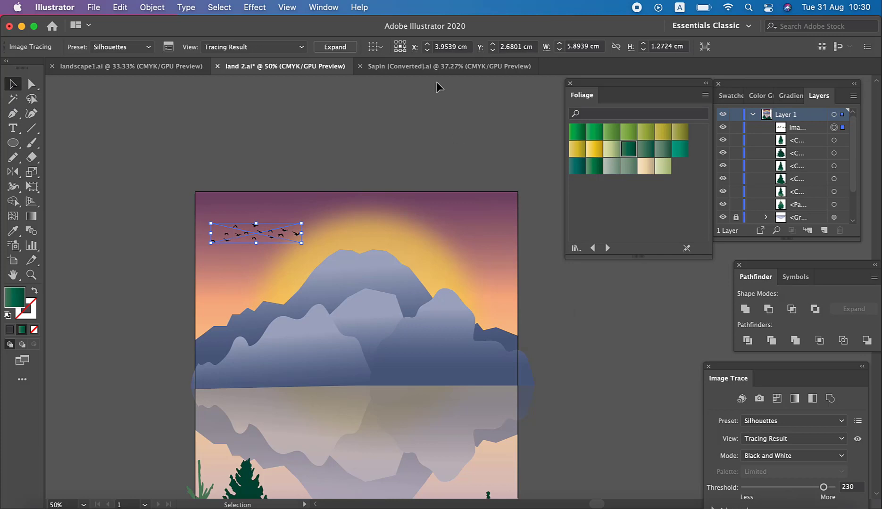
click(342, 50)
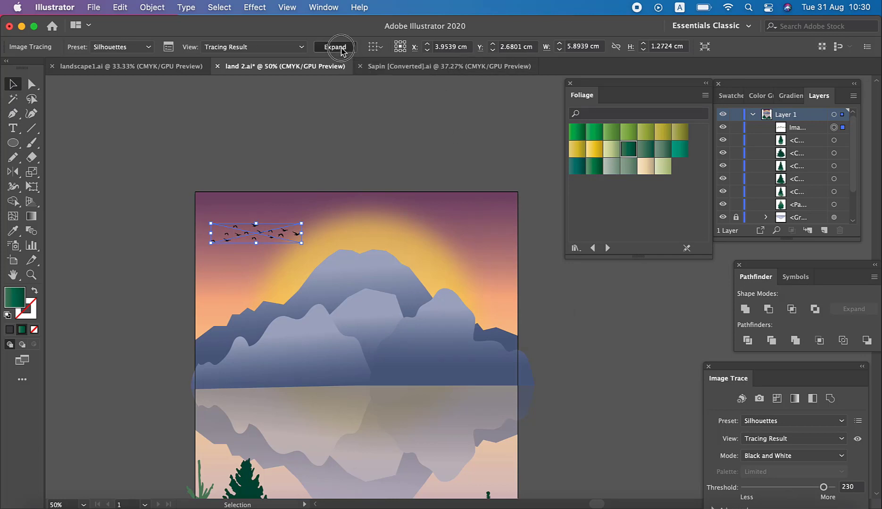
- Nudge the flock left and Option-drag a copy over the right-hand mountain
click(356, 140)
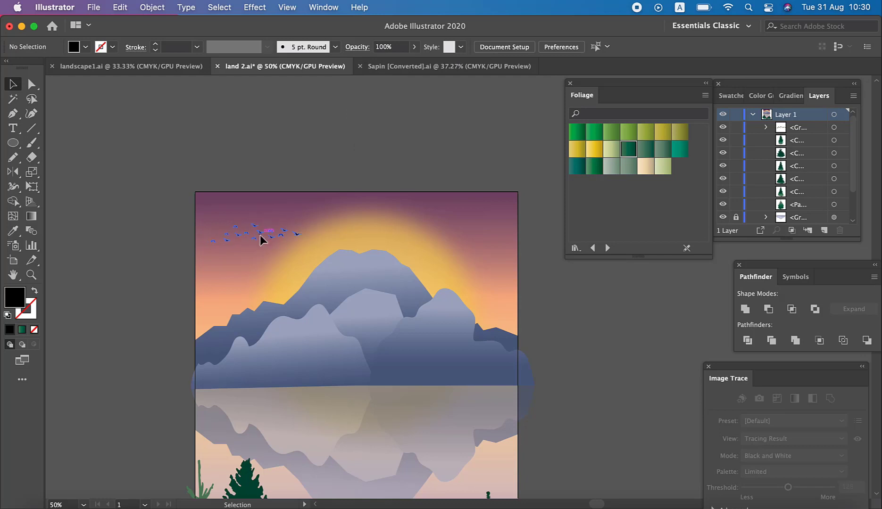
drag(260, 236, 257, 236)
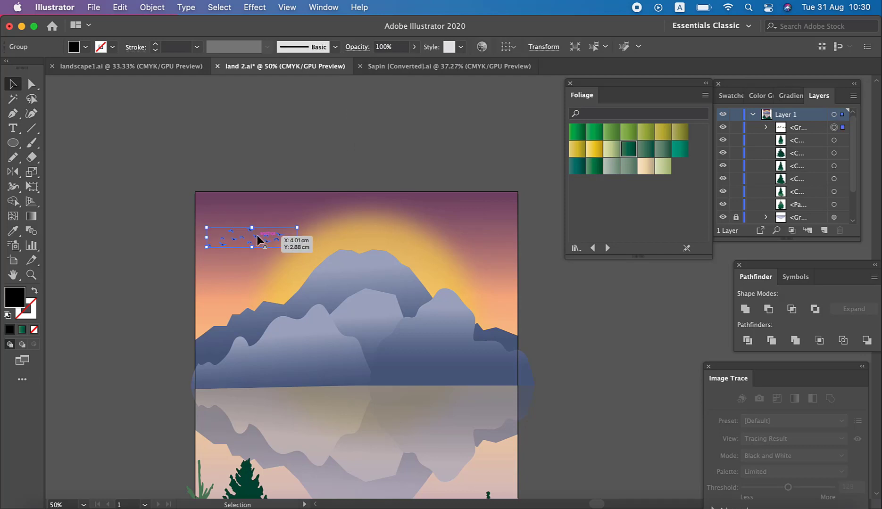
key(a)
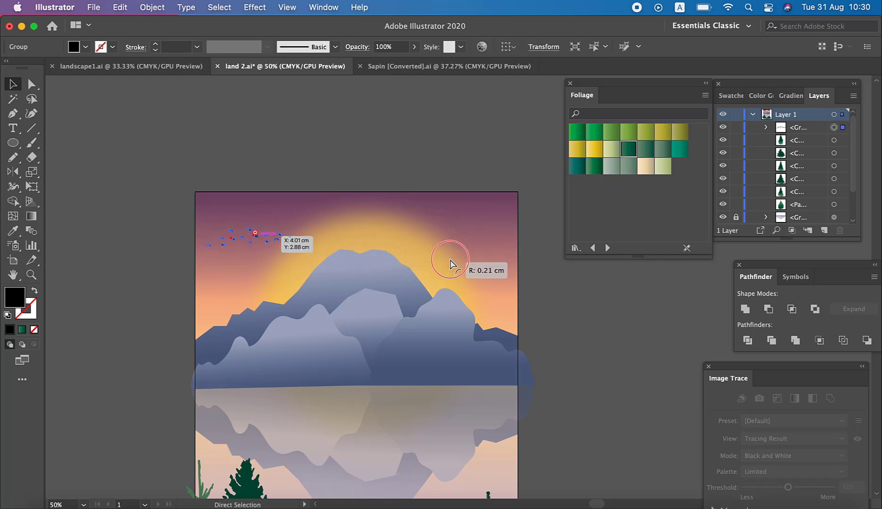
key(v)
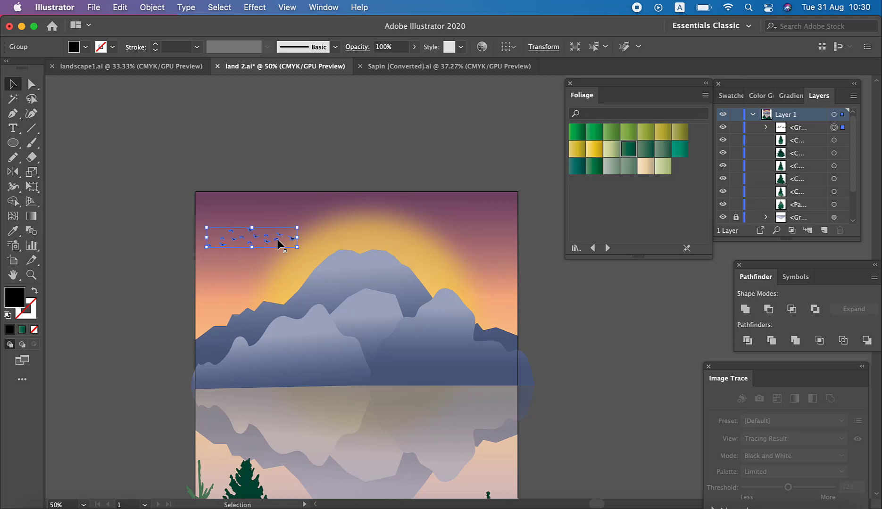
mouse_move(280, 243)
mouse_down()
mouse_move(384, 281)
mouse_move(469, 284)
mouse_up()
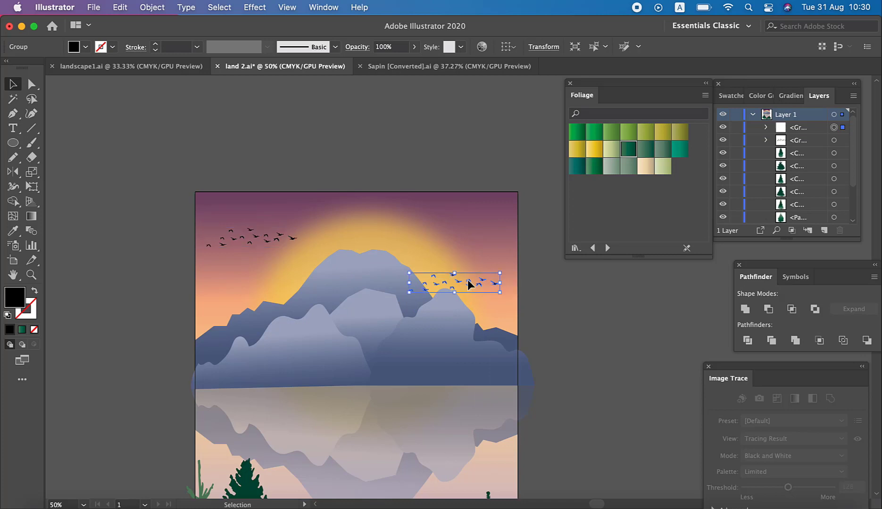
click(559, 301)
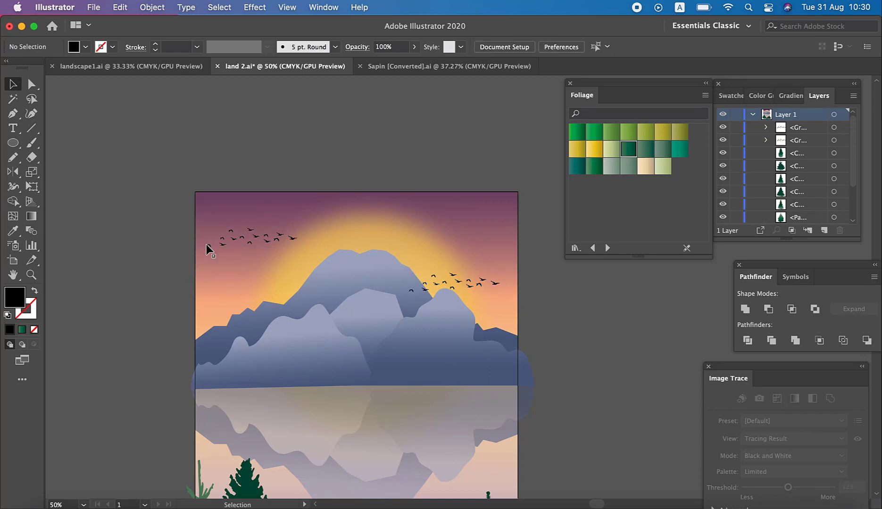
- Fill the upper-left flock with a dark grey swatch
click(232, 238)
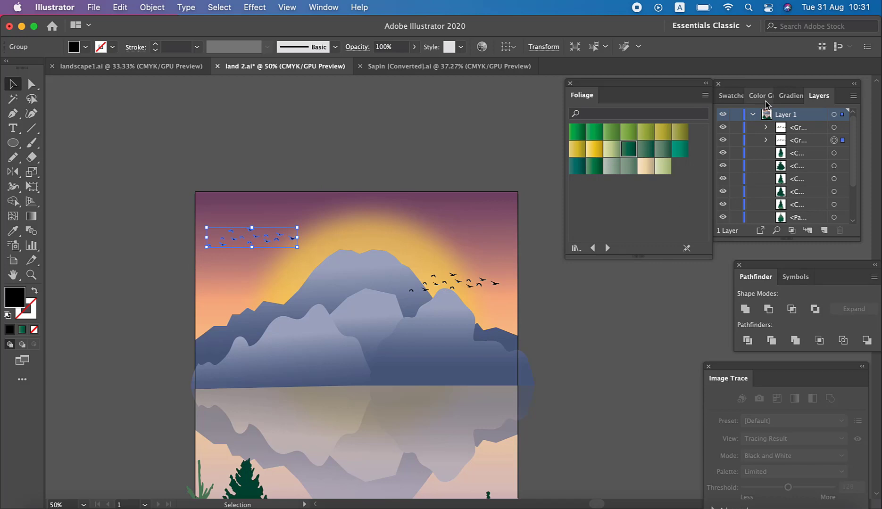
click(733, 96)
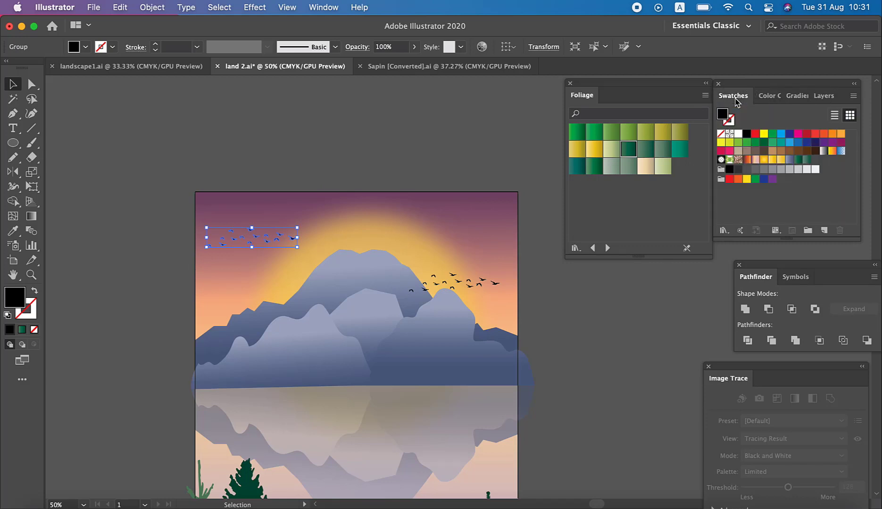
click(746, 169)
click(440, 135)
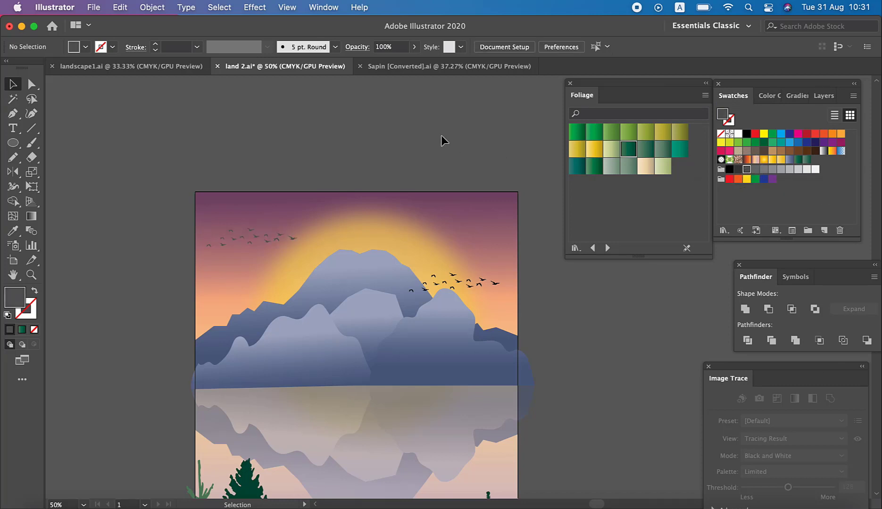
drag(510, 274, 495, 288)
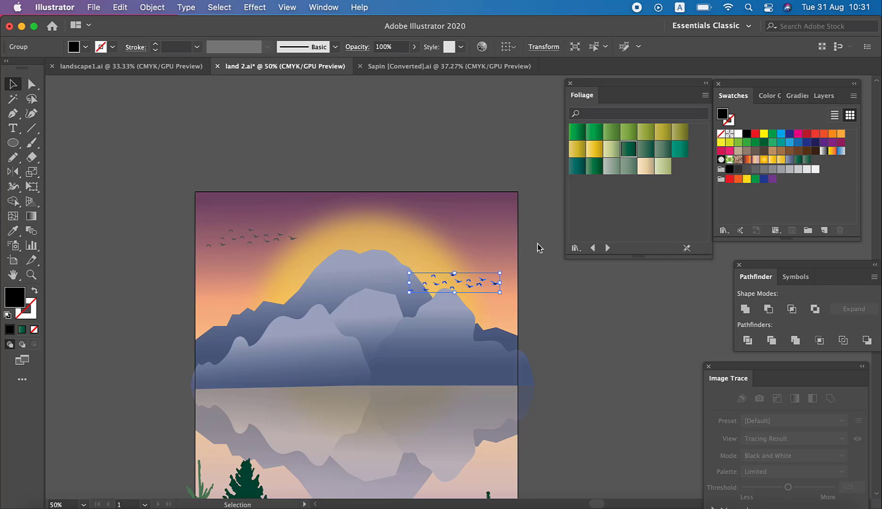
click(280, 241)
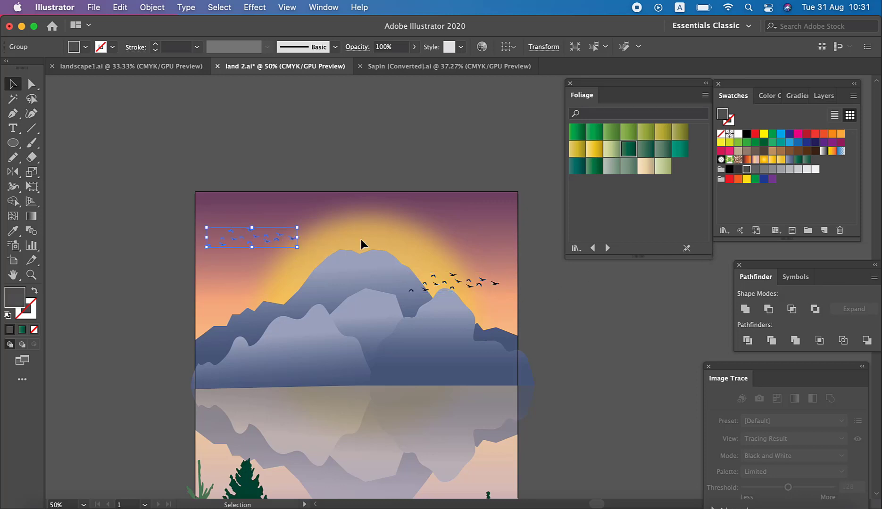
click(738, 169)
click(598, 313)
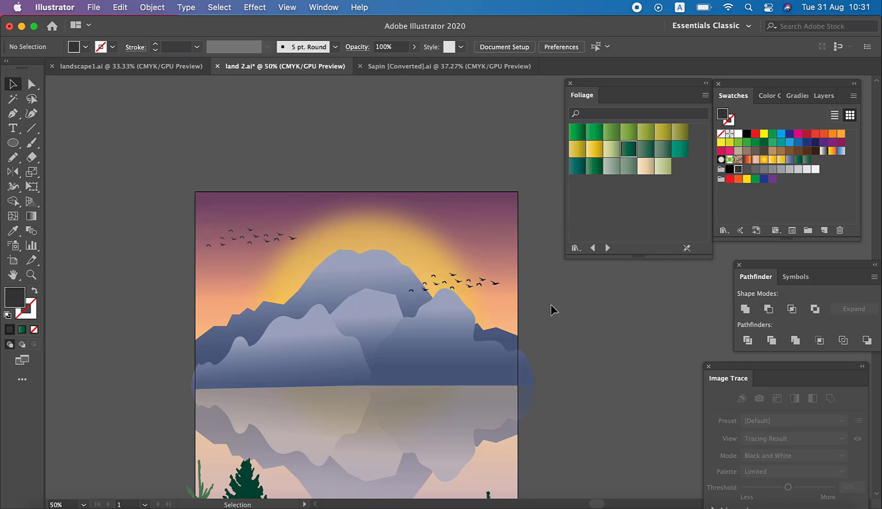
- Give the right-hand flock the same dark grey fill
click(482, 286)
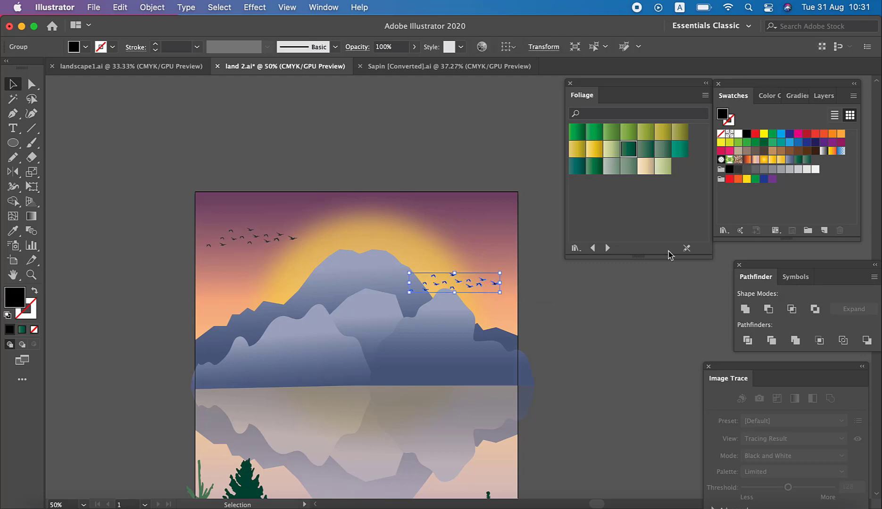
click(739, 170)
click(663, 295)
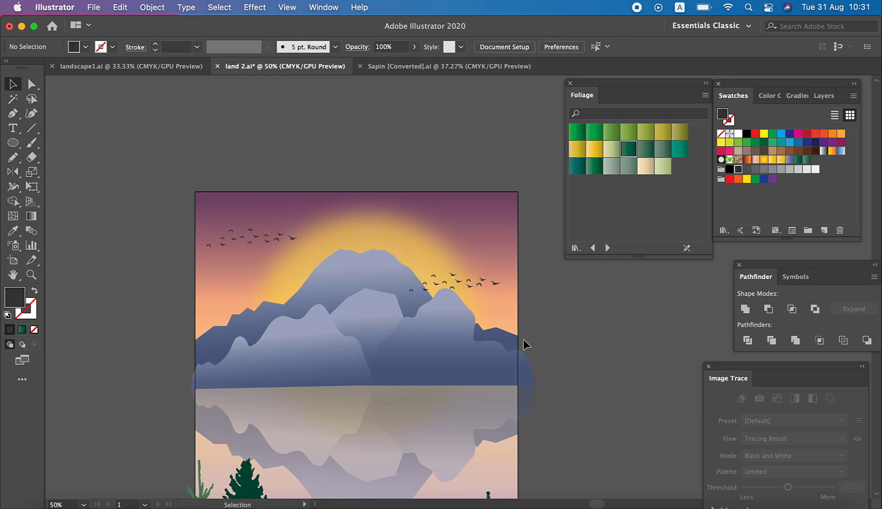
scroll(514, 340, down, 5)
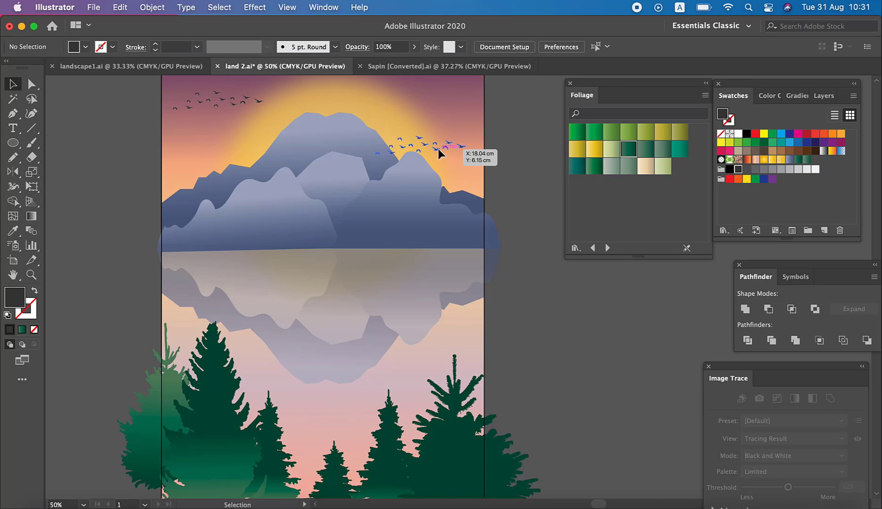
- Copy the right flock down onto the lake and mirror it vertically
drag(438, 149, 420, 289)
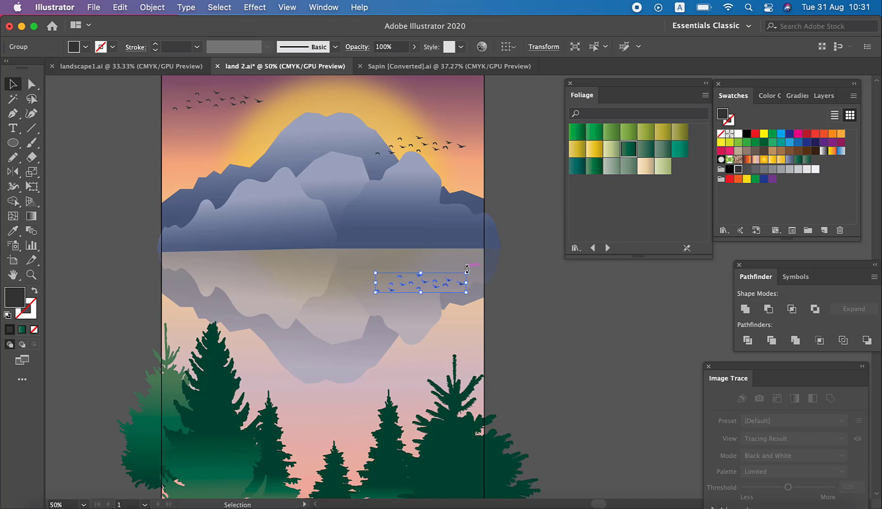
drag(466, 269, 341, 291)
double_click(14, 178)
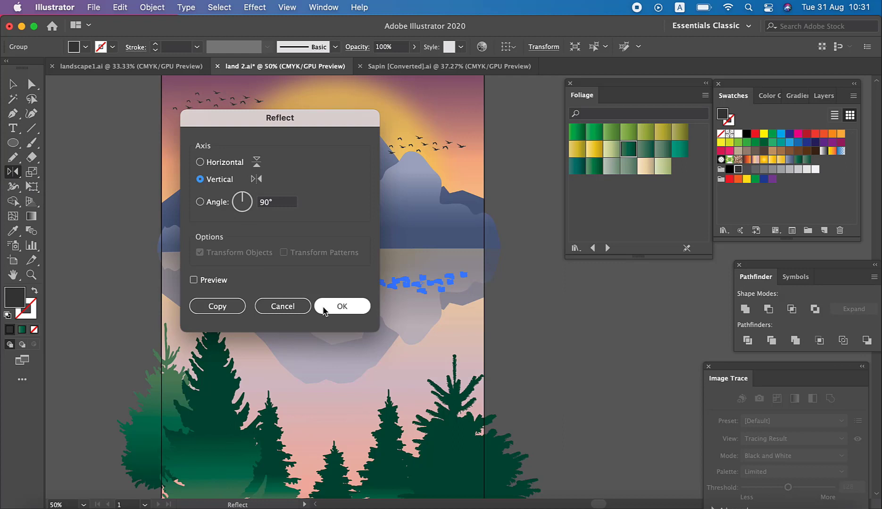
click(323, 310)
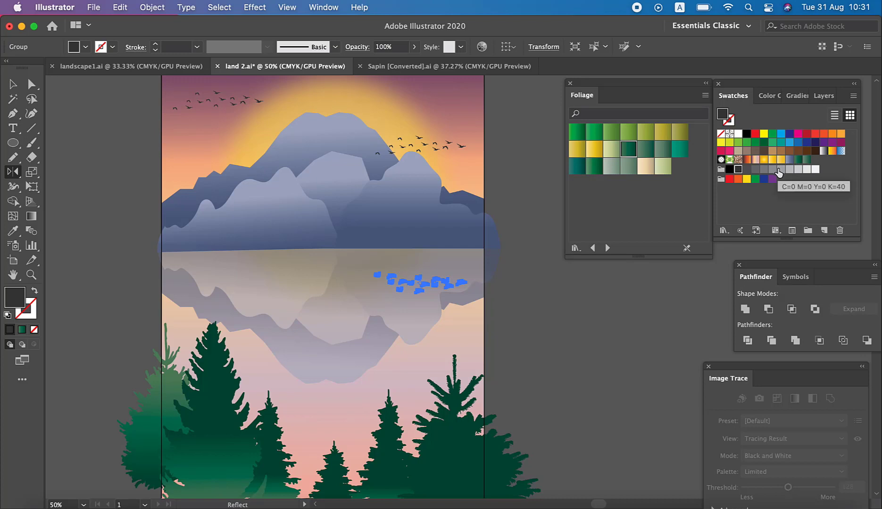
- Fill the reflected birds with dark grey and lower their opacity to 51%
click(778, 169)
click(12, 84)
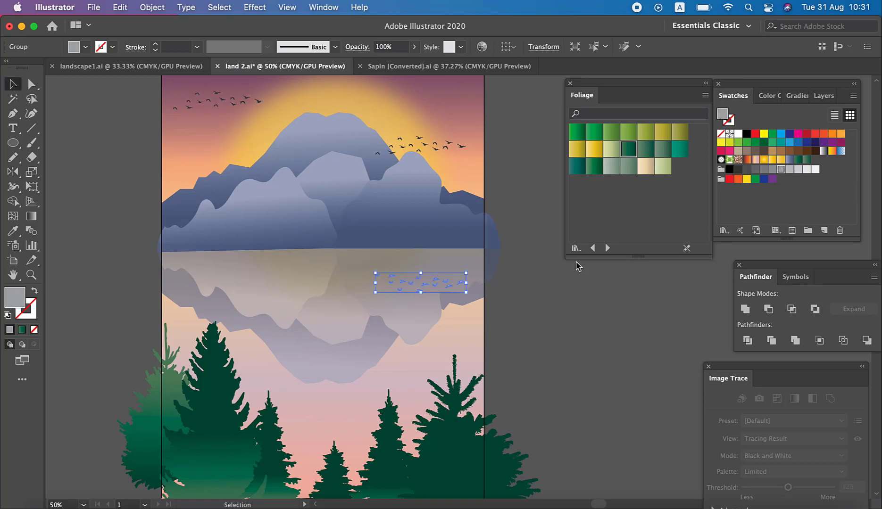
click(530, 281)
click(453, 284)
click(746, 169)
click(538, 280)
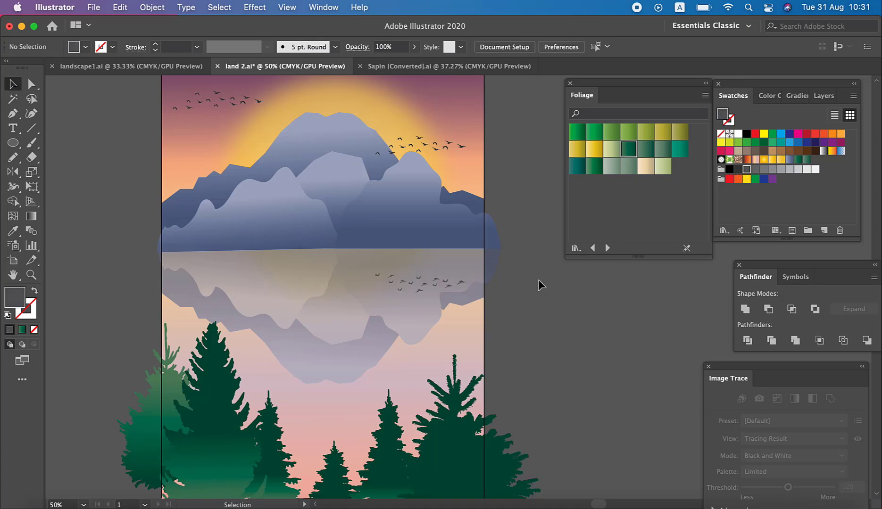
click(441, 283)
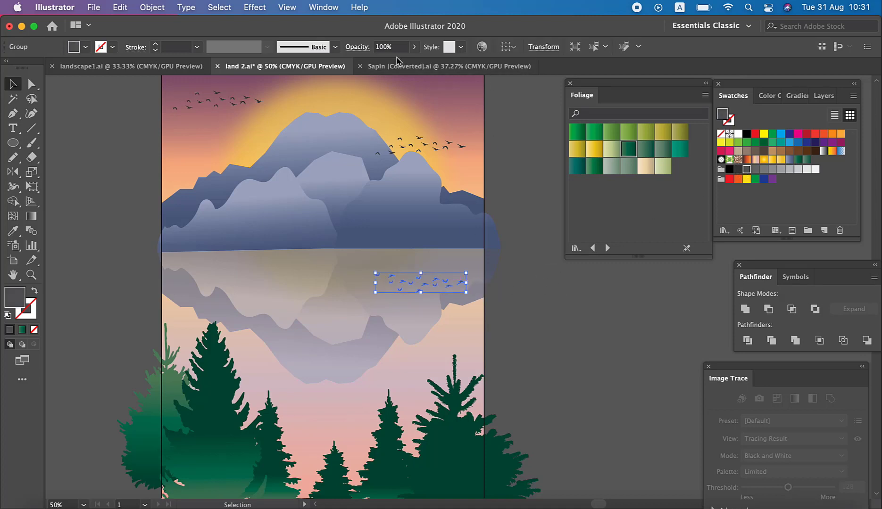
click(414, 47)
drag(415, 62, 391, 62)
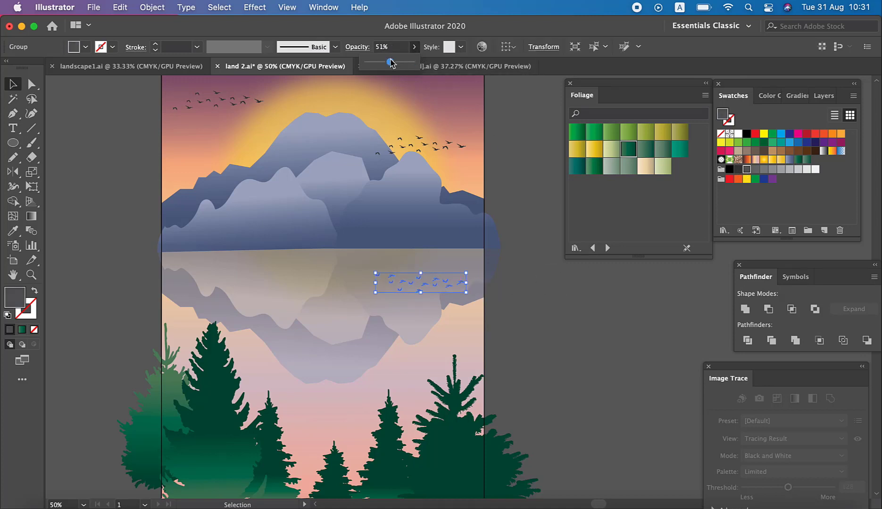
click(522, 256)
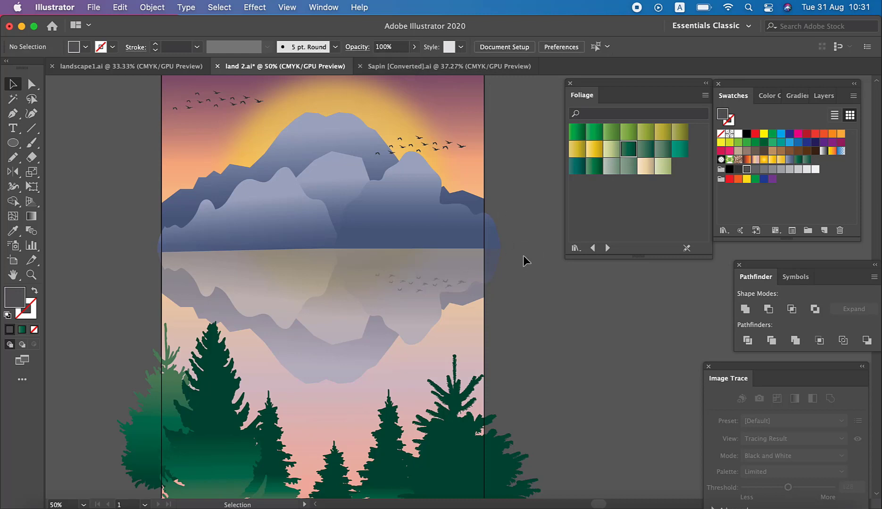
- Widen the tall left pine and shift a small foreground pine slightly right
key(super+minus)
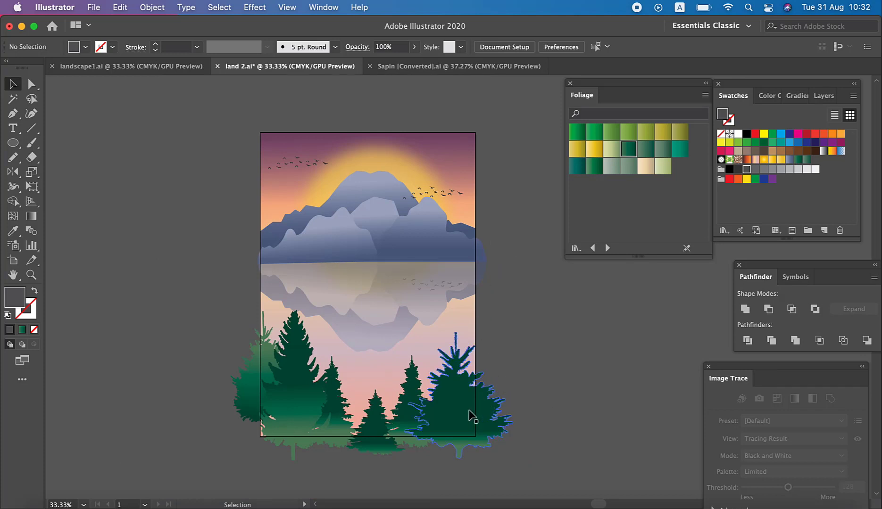
click(246, 382)
click(282, 405)
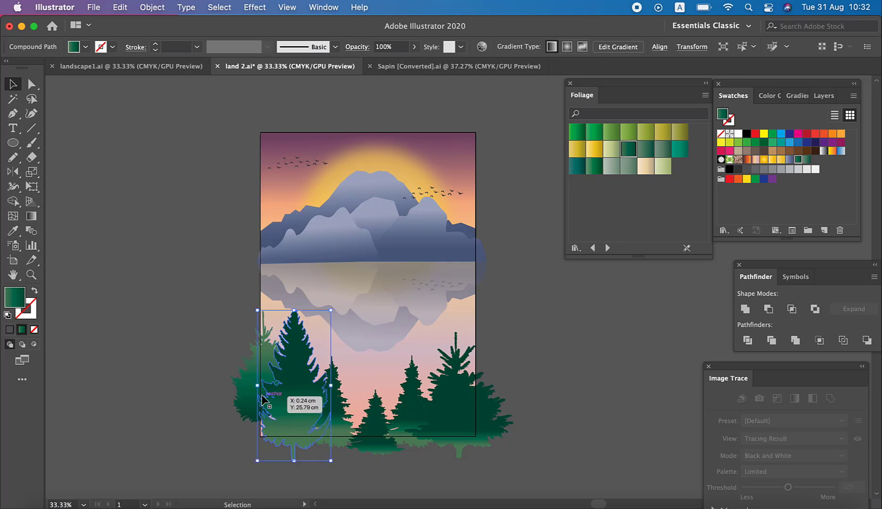
drag(258, 386, 252, 386)
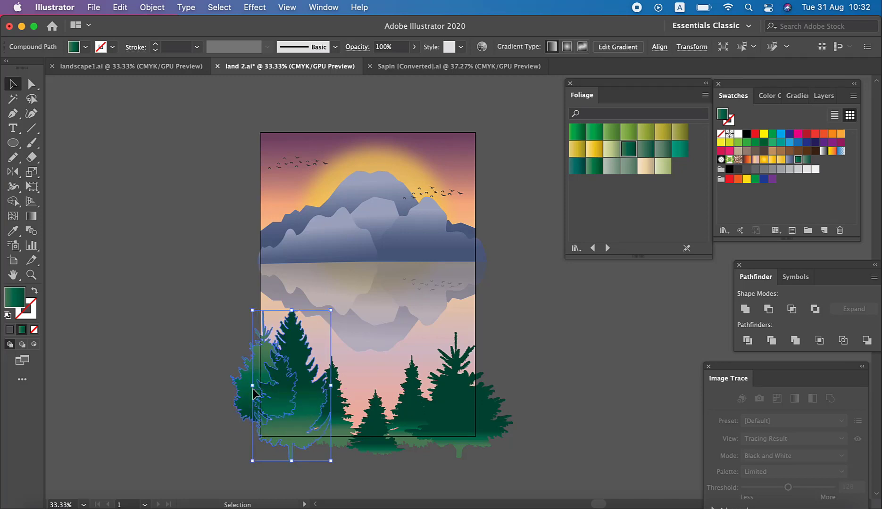
click(610, 401)
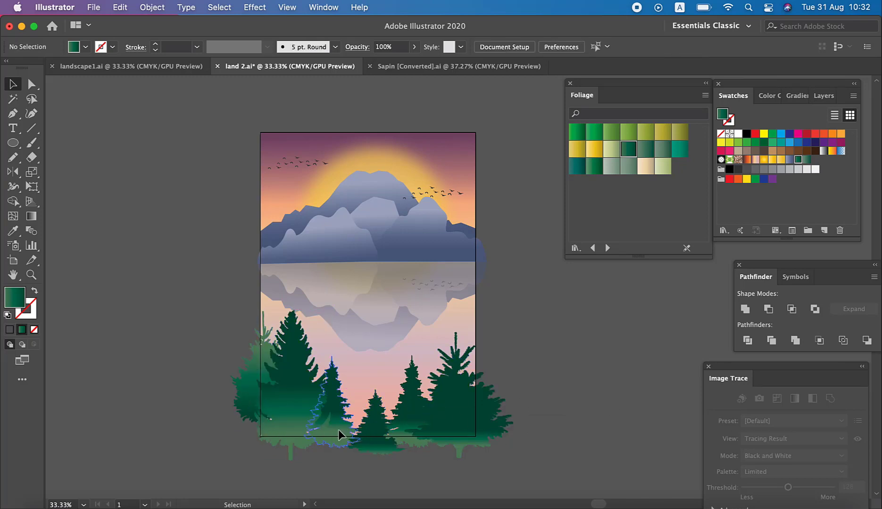
drag(338, 430, 342, 430)
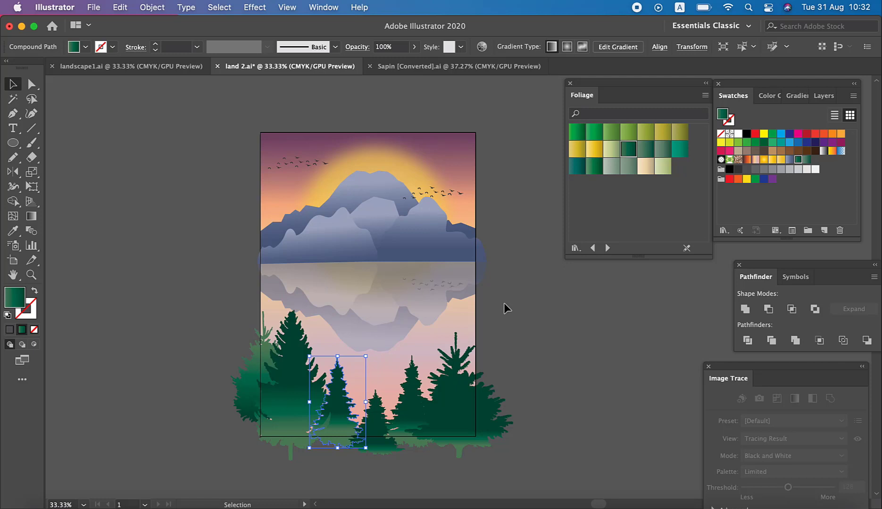
click(486, 303)
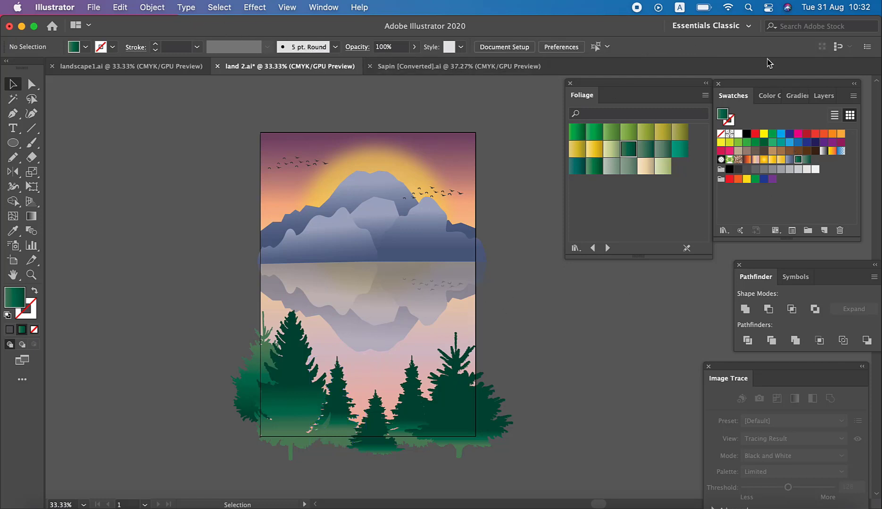
- Show the Layers panel, unlock all locked objects, then choose the Rectangle tool
click(829, 94)
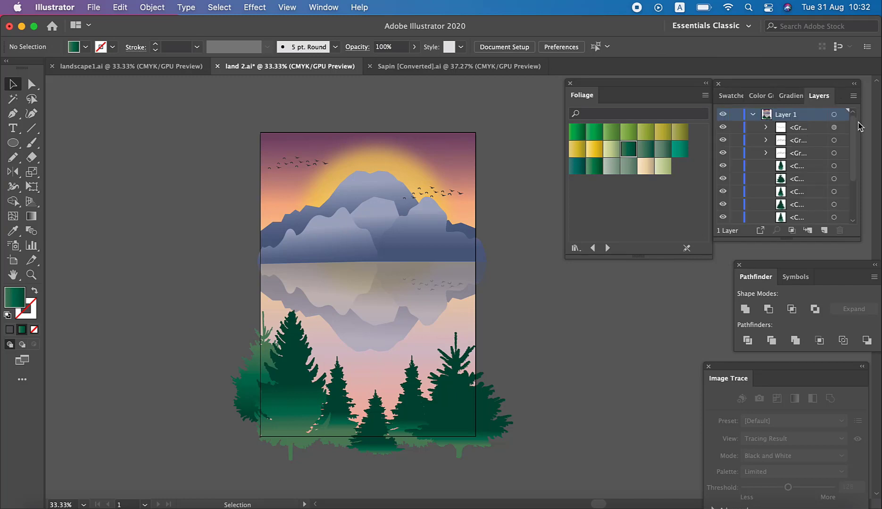
drag(852, 180, 853, 217)
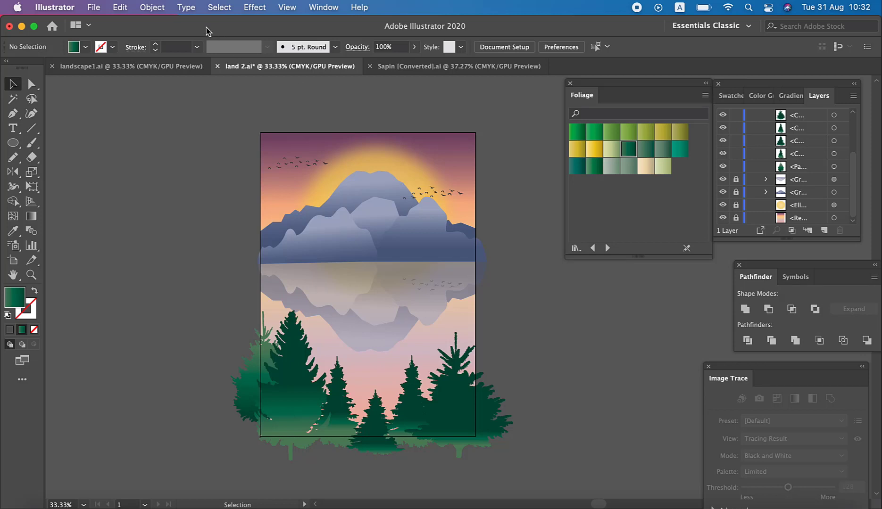
click(161, 12)
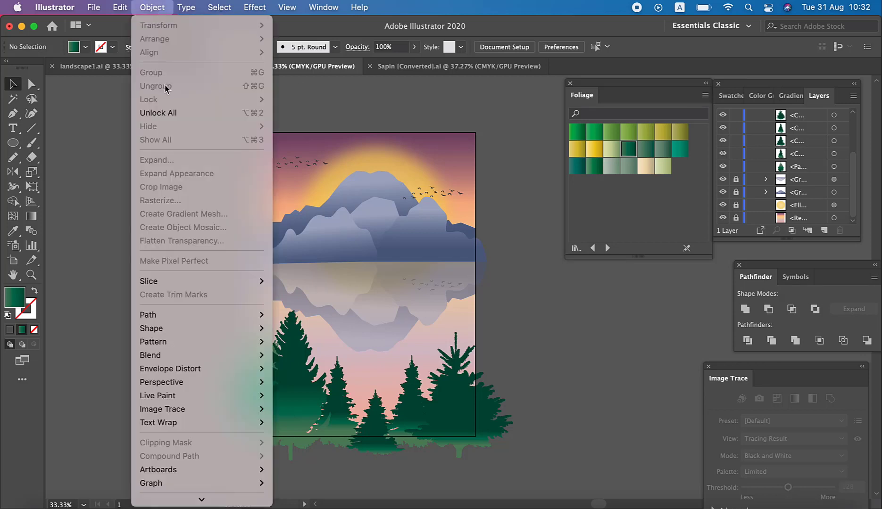
click(169, 114)
click(169, 110)
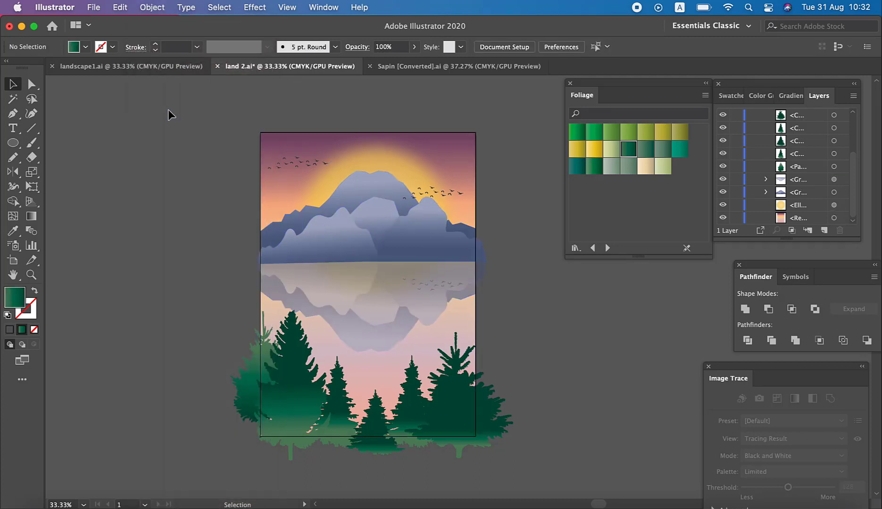
click(20, 145)
click(51, 147)
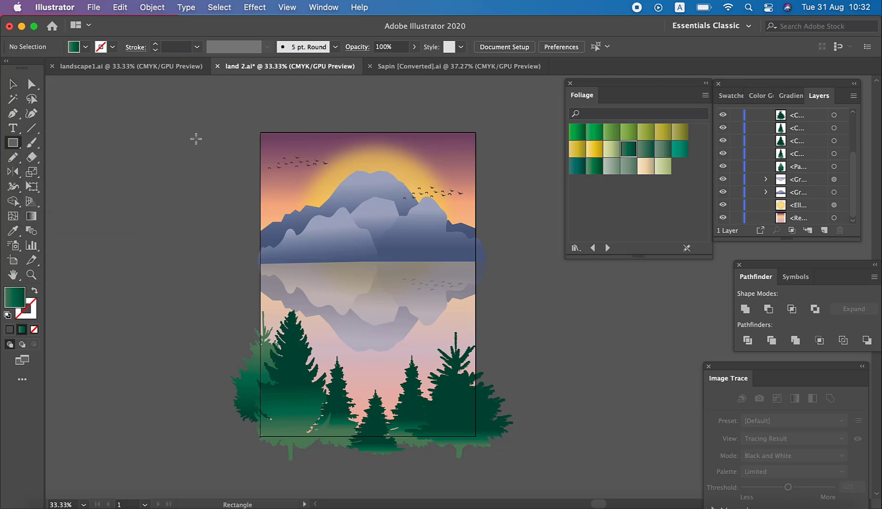
- Draw a no-fill artboard-sized rectangle and make a clipping mask from all artwork
click(34, 330)
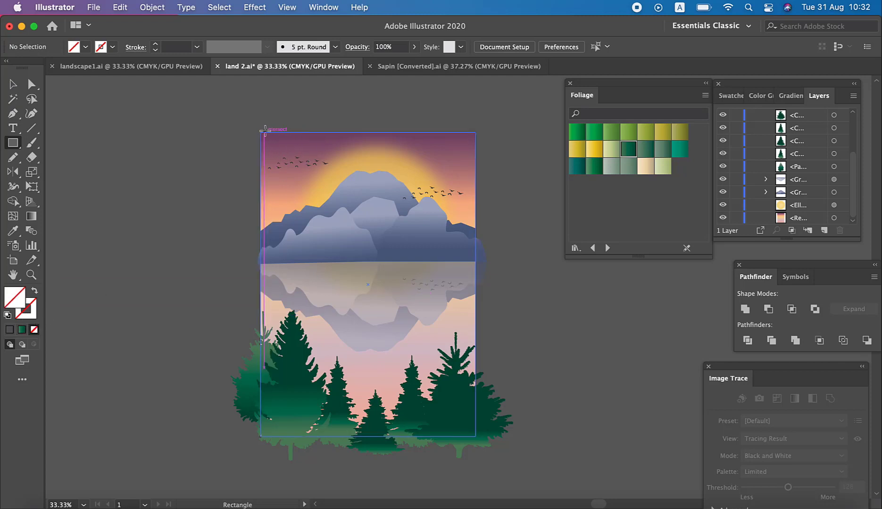
drag(260, 133, 476, 436)
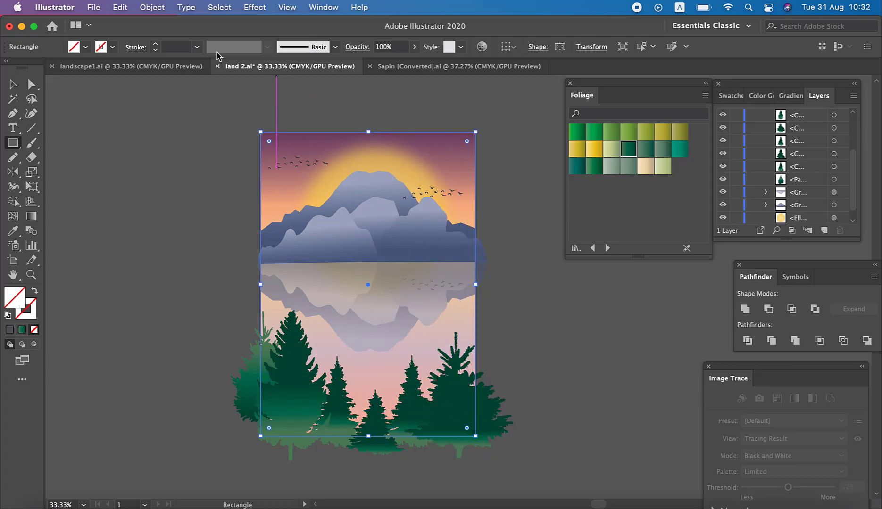
click(216, 7)
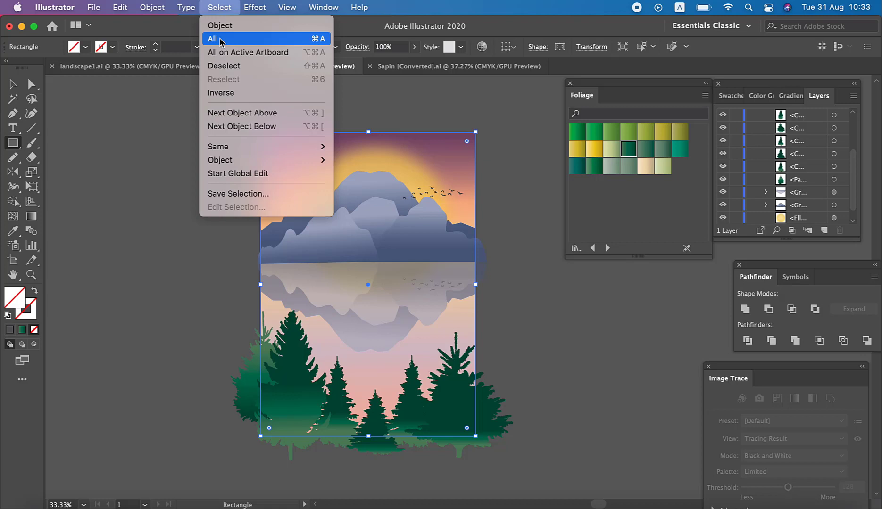
click(220, 41)
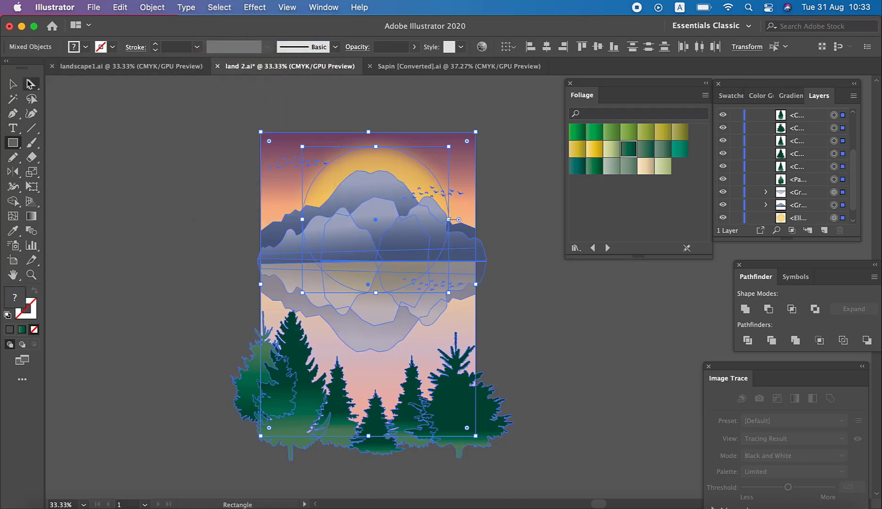
right_click(355, 180)
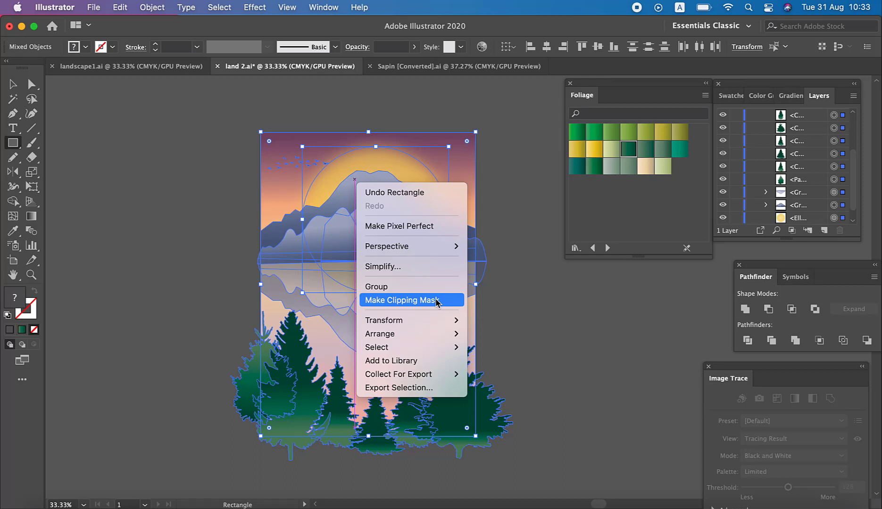
click(436, 300)
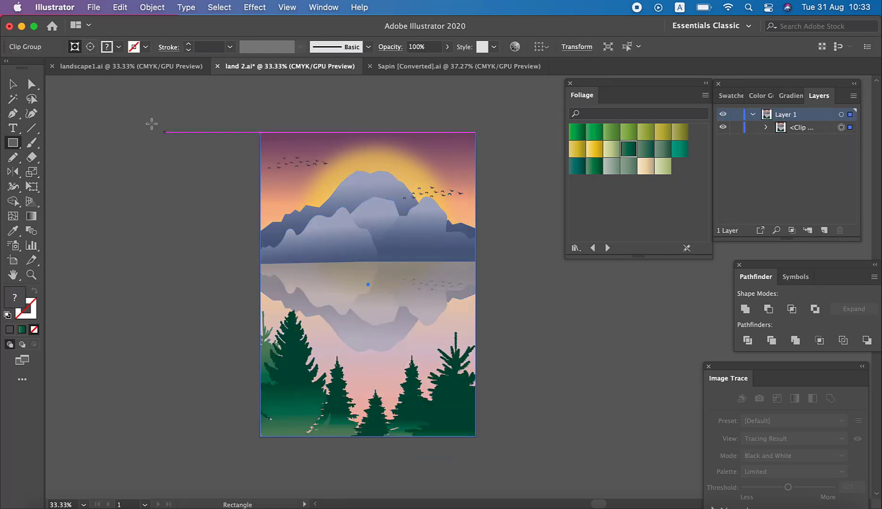
key(v)
click(217, 170)
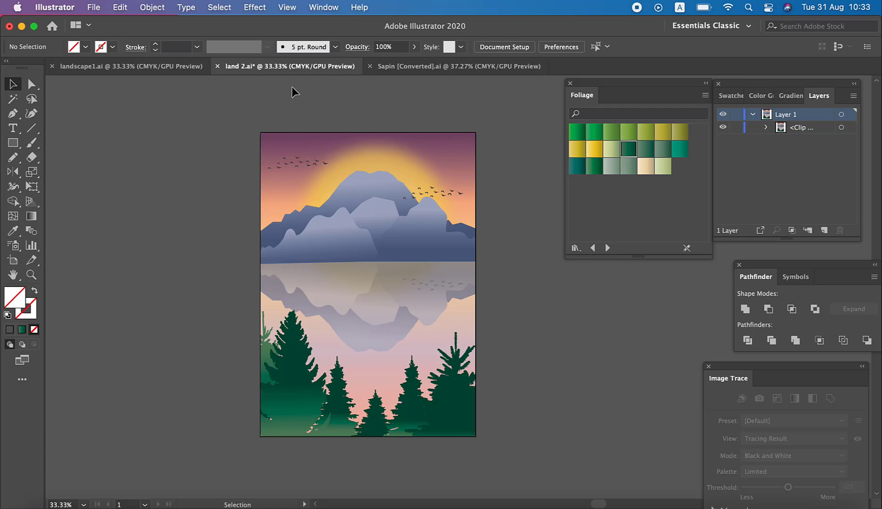
click(376, 185)
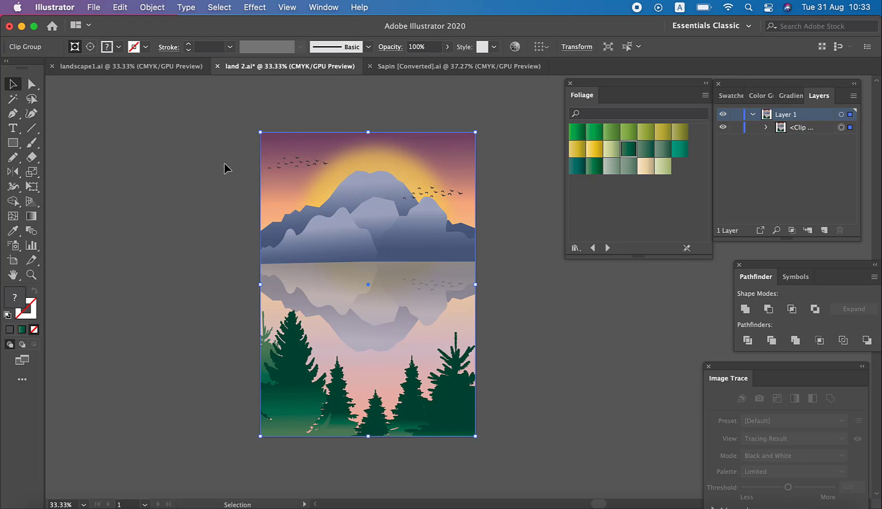
right_click(341, 169)
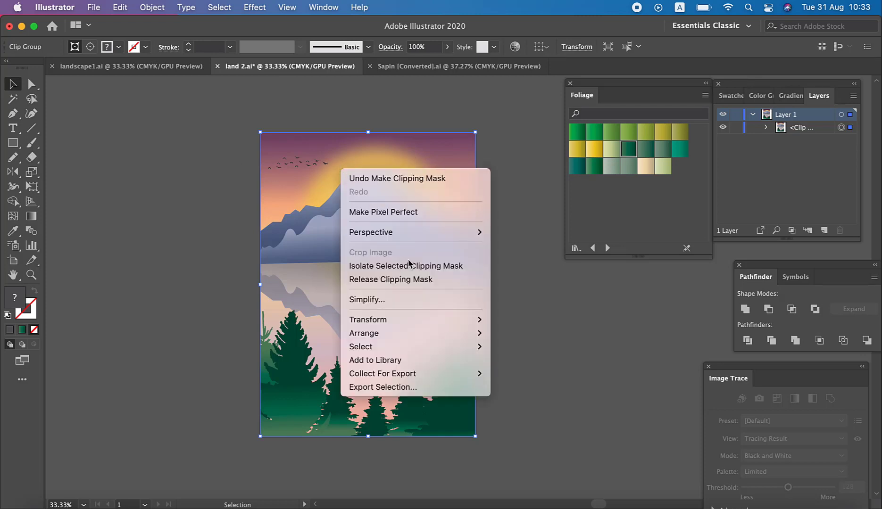
click(423, 281)
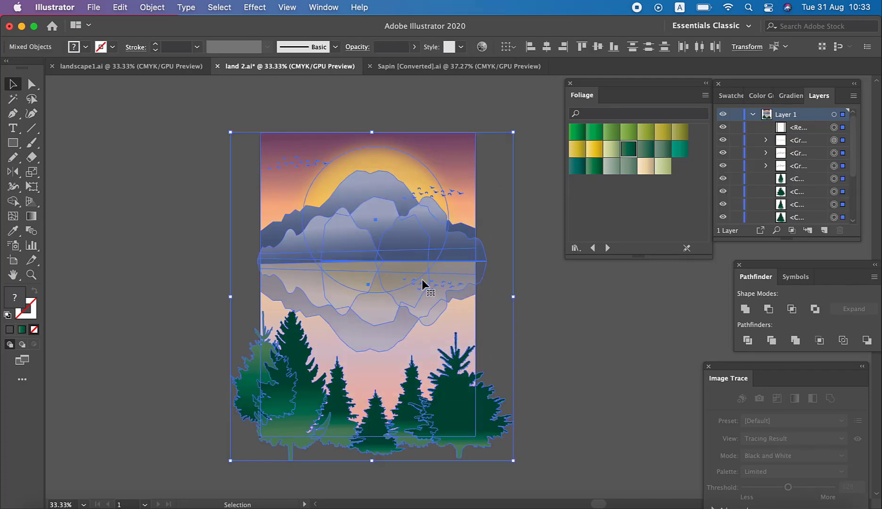
right_click(369, 249)
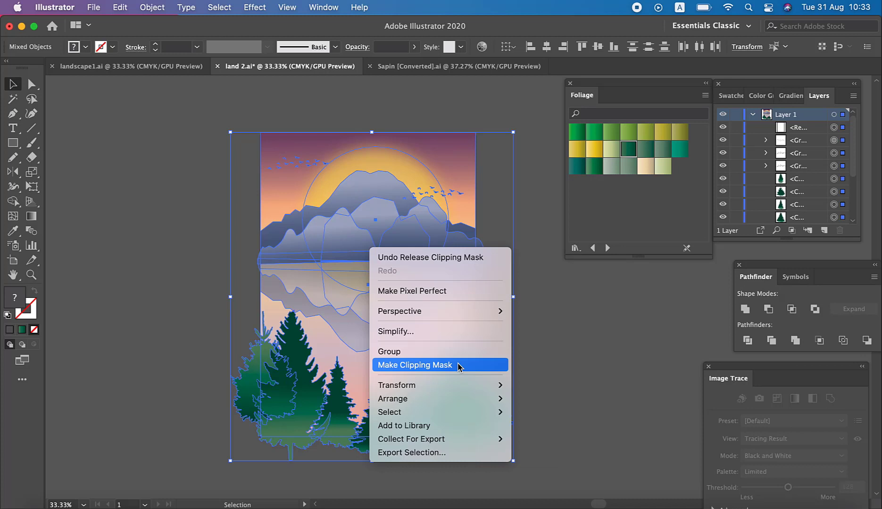
click(458, 367)
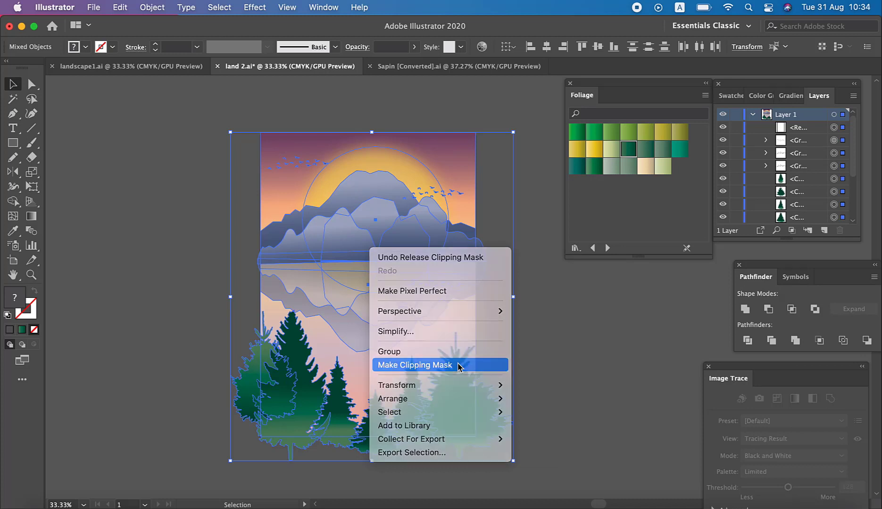
click(559, 357)
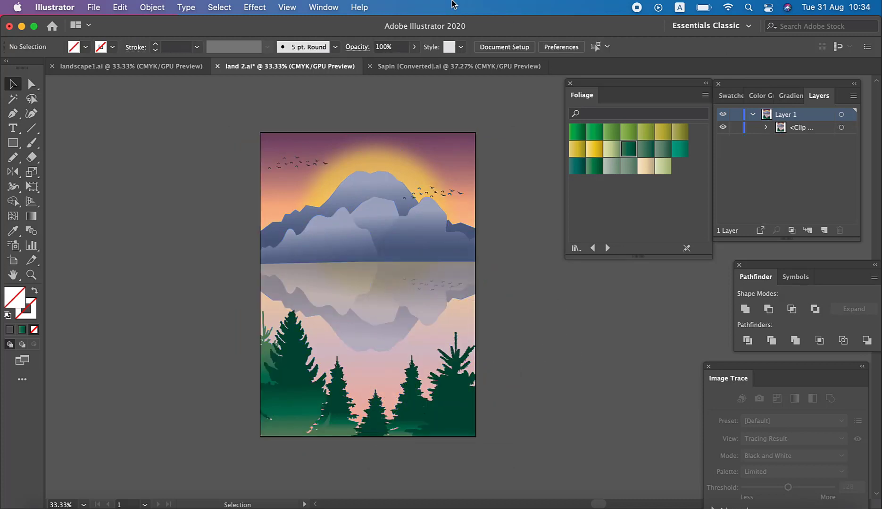